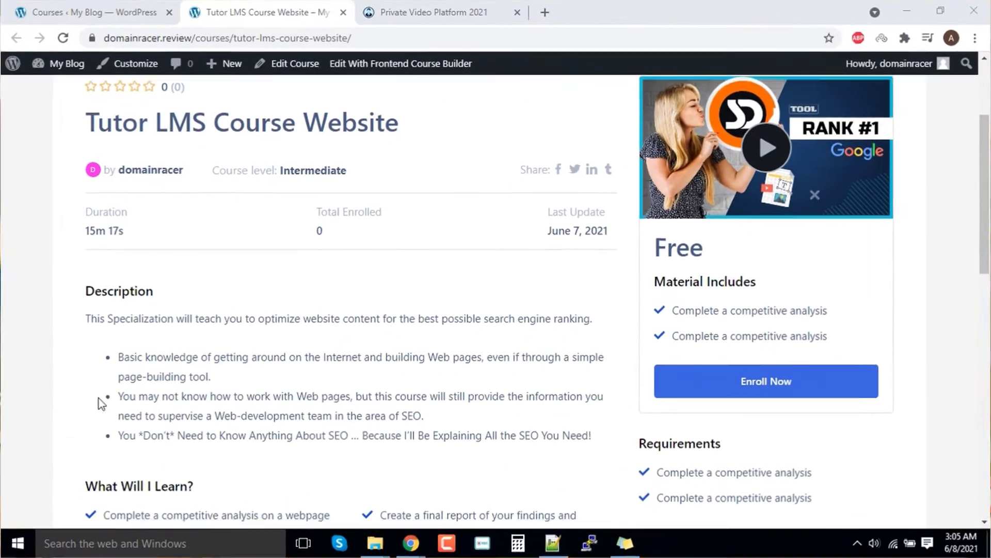
Step: Review the Tutor LMS Course Website page's description and topics, and enroll in the course
scroll(232, 319, "down", 4)
scroll(207, 410, "down", 3)
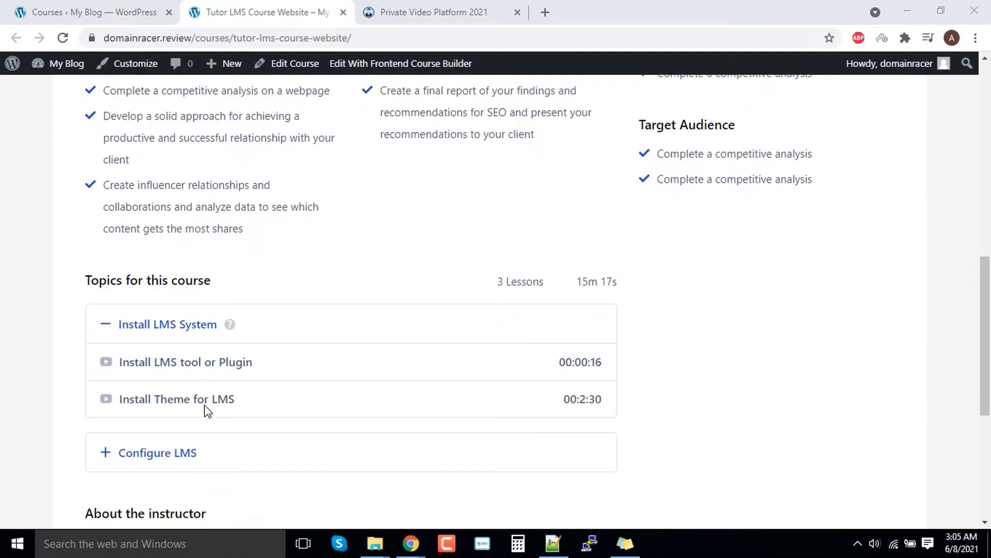
scroll(206, 407, "up", 5)
scroll(217, 403, "up", 4)
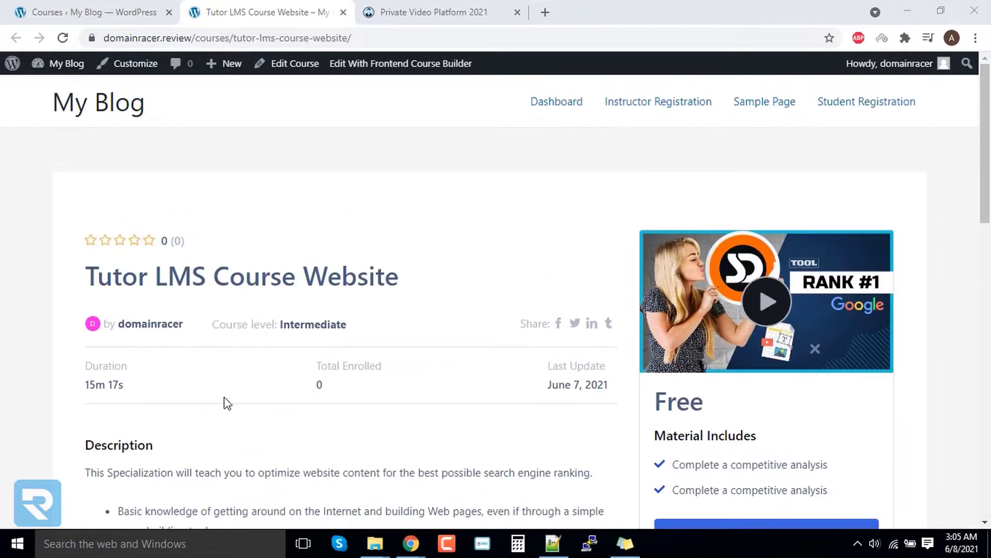
scroll(210, 398, "down", 5)
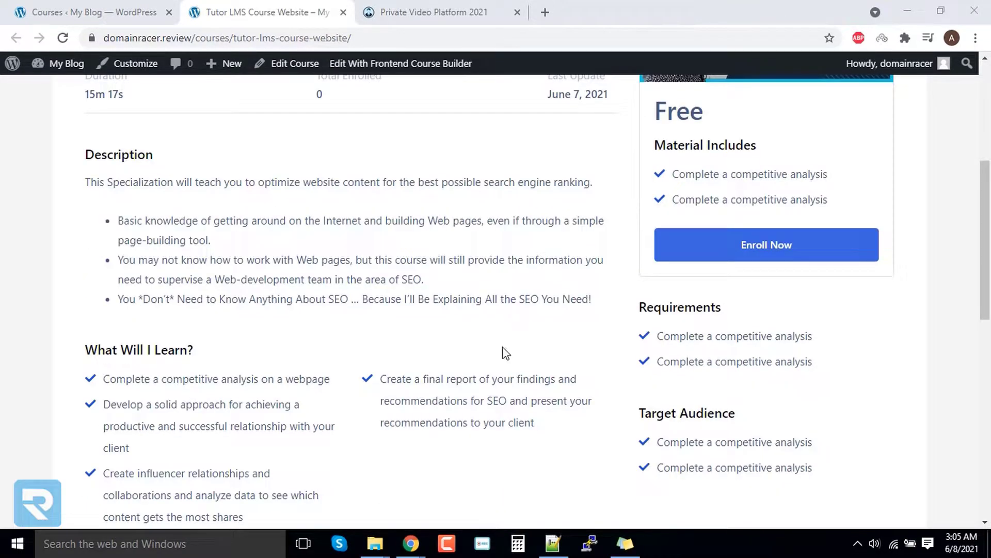
left_click(695, 256)
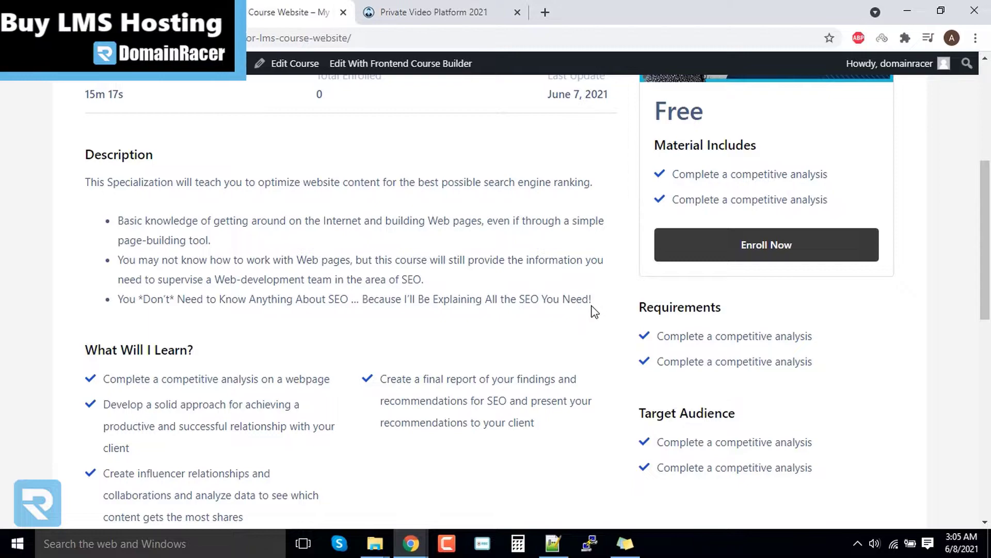
Step: Examine the enrolled course's status, enrollment date and topics, expanding Configure LMS to view its lesson
scroll(578, 314, "down", 1)
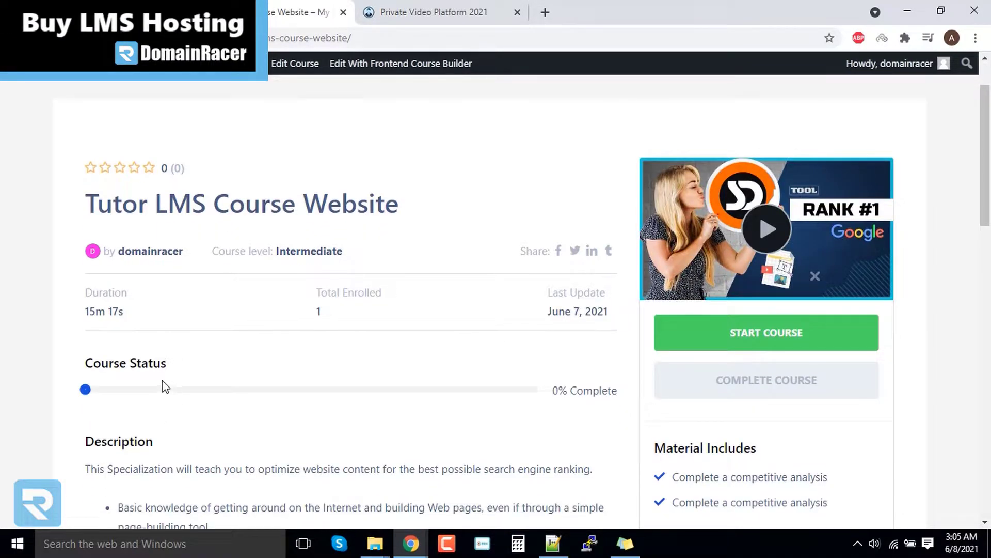
scroll(199, 383, "down", 10)
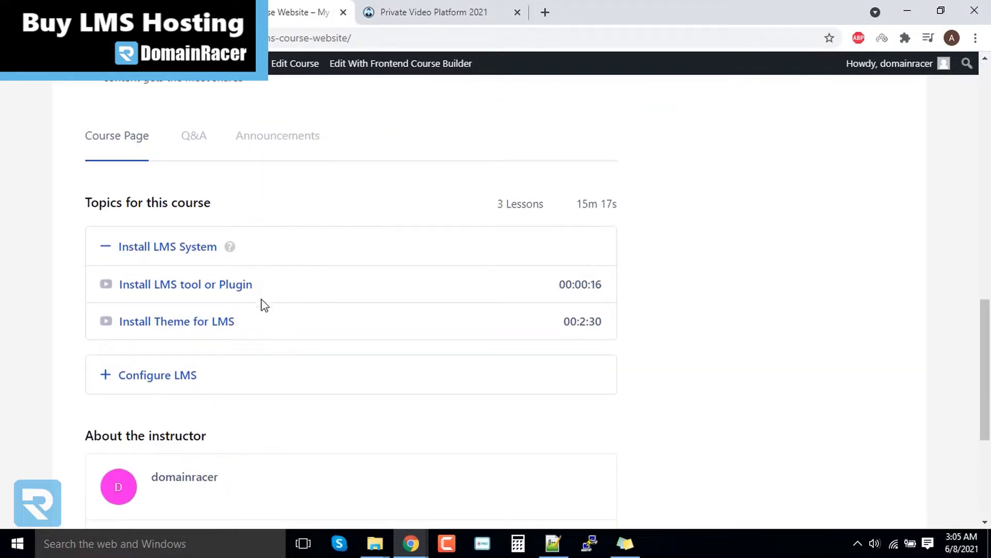
left_click(184, 374)
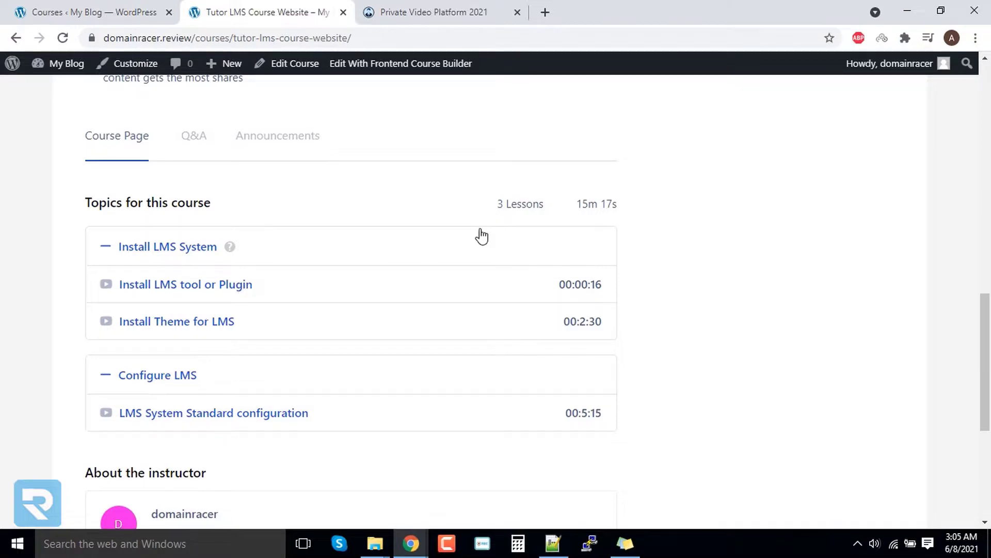
scroll(480, 232, "up", 6)
scroll(454, 224, "up", 1)
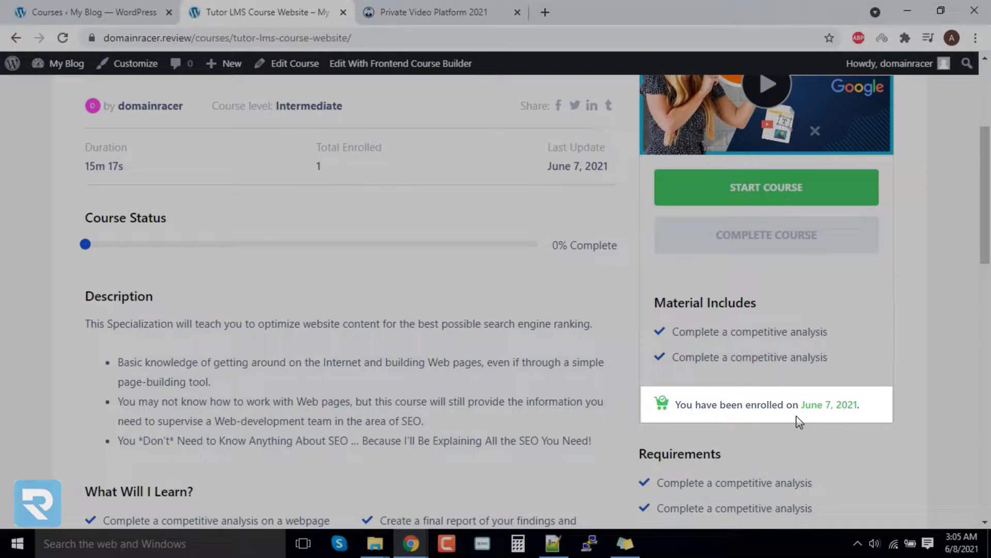
scroll(516, 297, "down", 4)
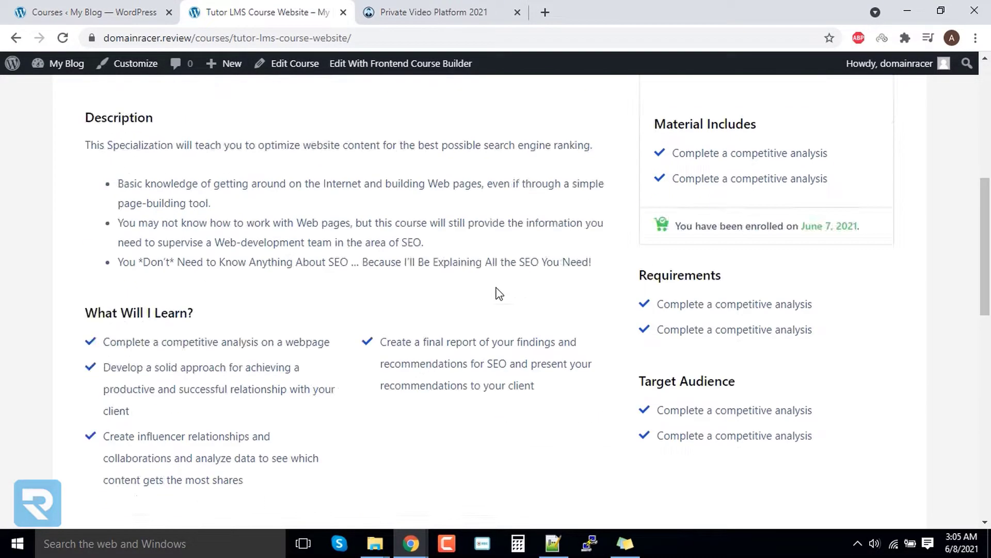
scroll(516, 274, "up", 5)
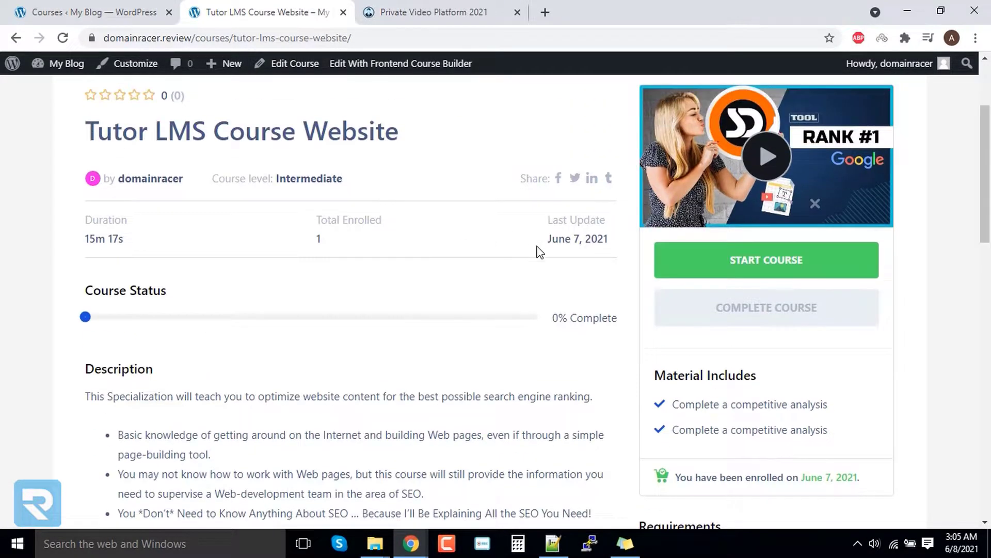
Step: Start the course, play the Install LMS tool or Plugin video and mark that lesson complete
left_click(741, 273)
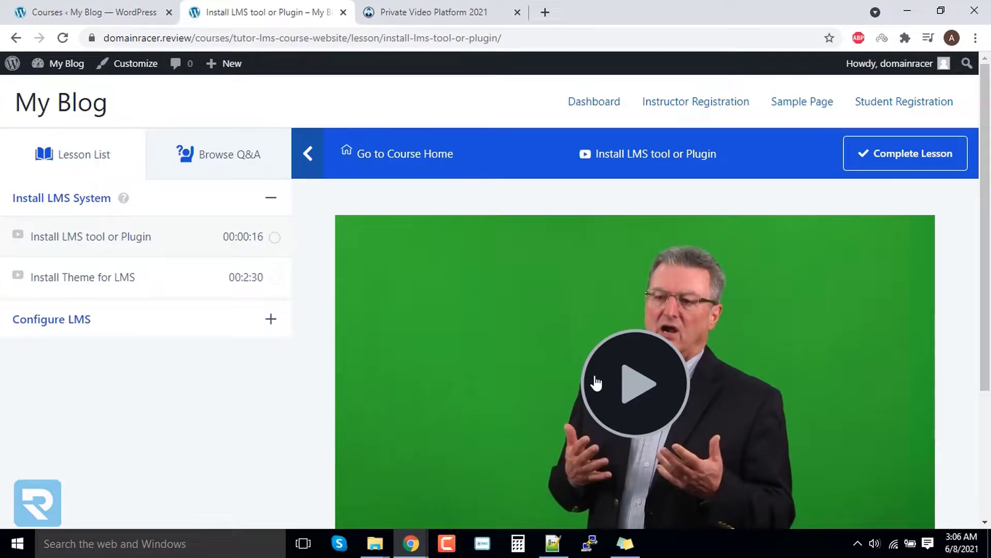
left_click(626, 357)
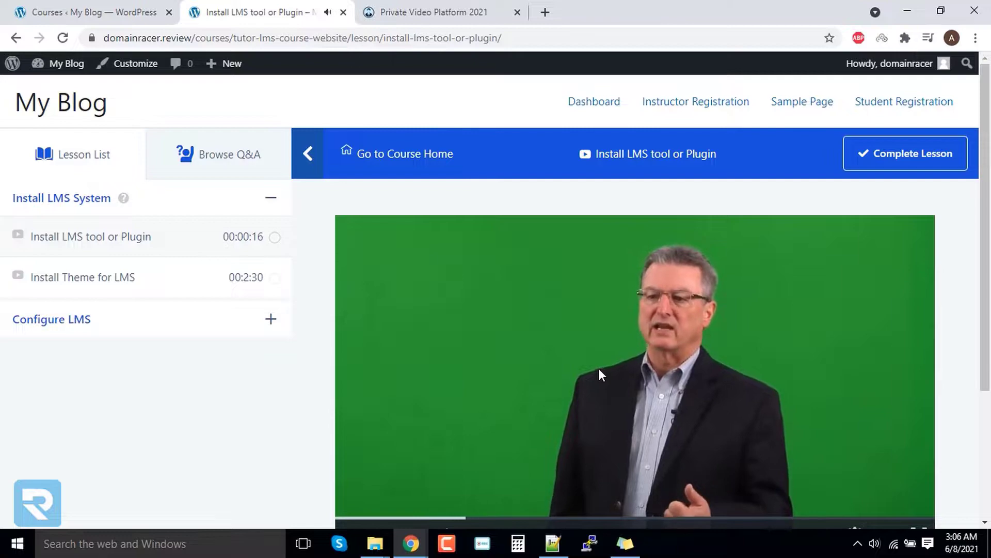
left_click(909, 157)
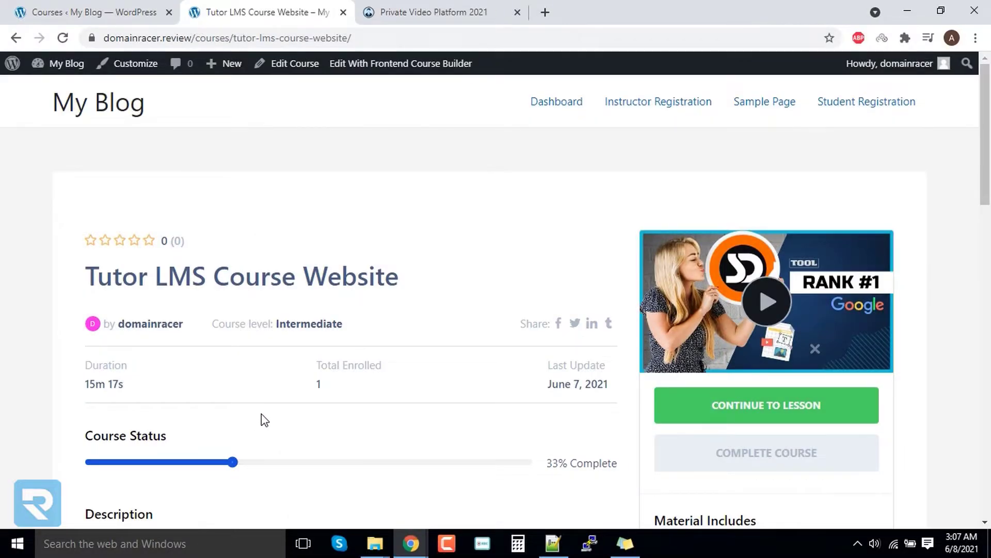
Step: Check the course's progress and view its announcements from the course page
scroll(261, 413, "down", 10)
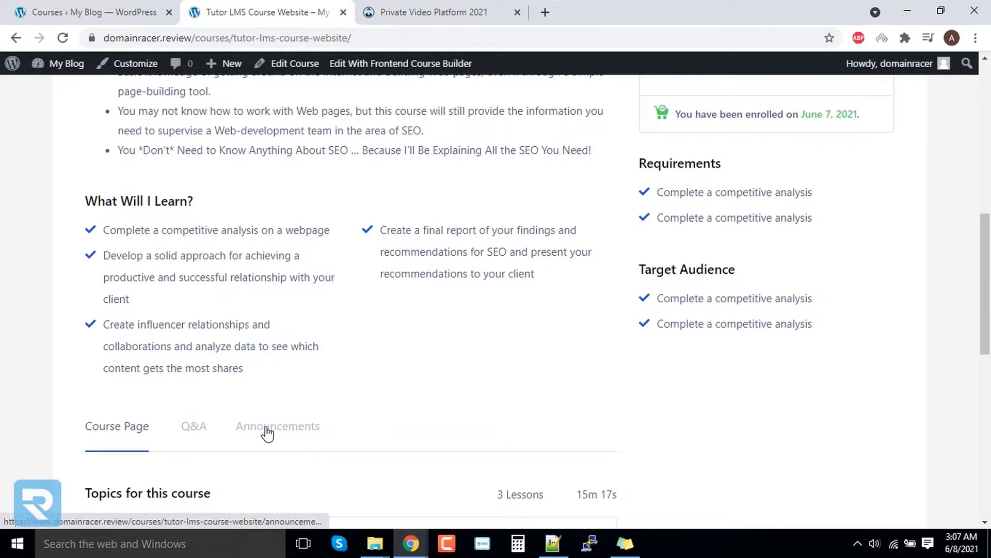
left_click(267, 432)
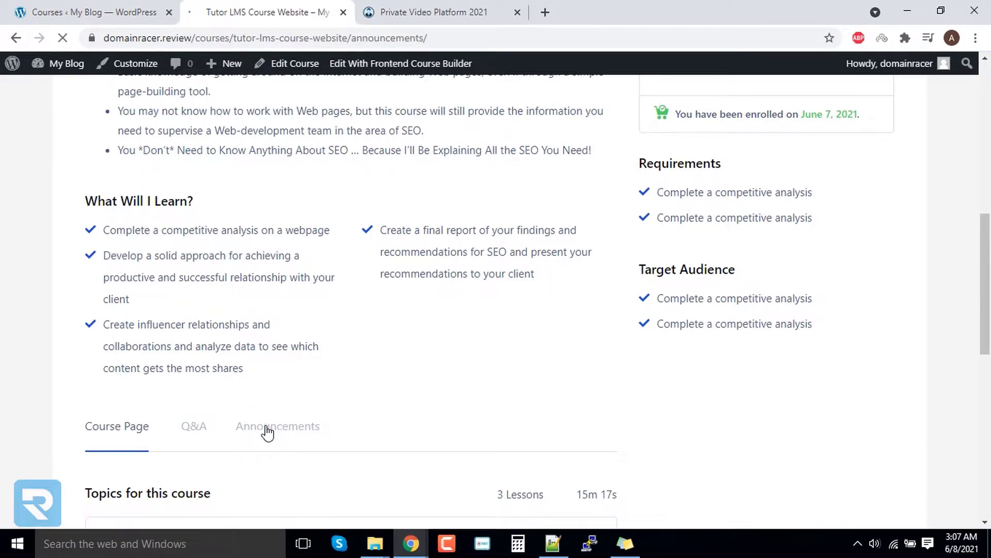
scroll(286, 196, "up", 3)
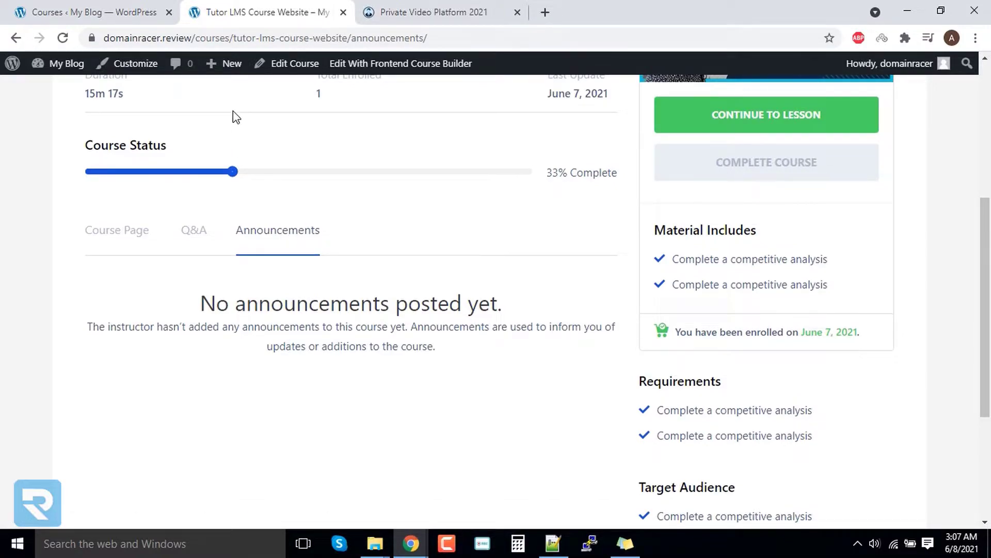
Step: Publish a Tutor LMS Course Website announcement, "More lessons are going to add soon...", saying 7 video lessons come within 2 weeks and to stay in touch
left_click(137, 21)
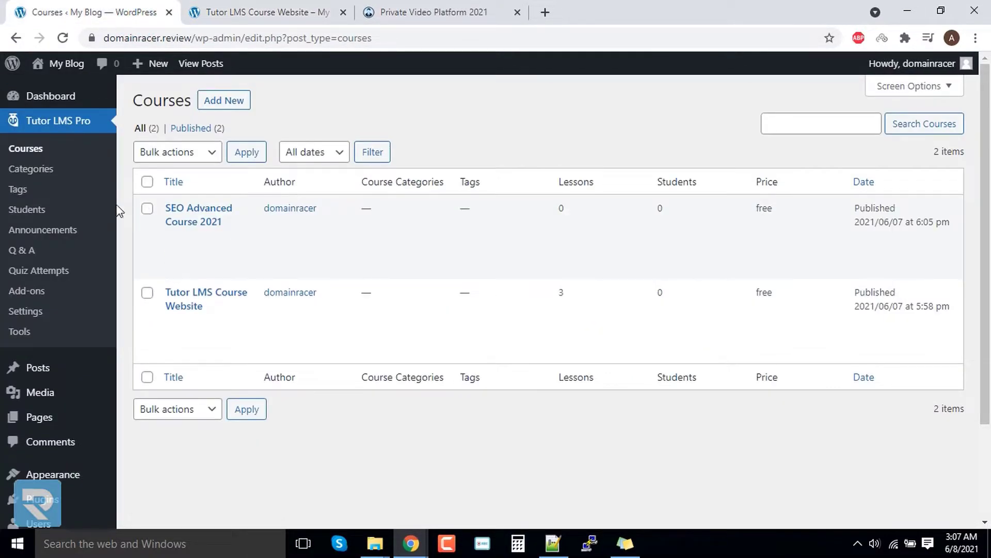
left_click(61, 231)
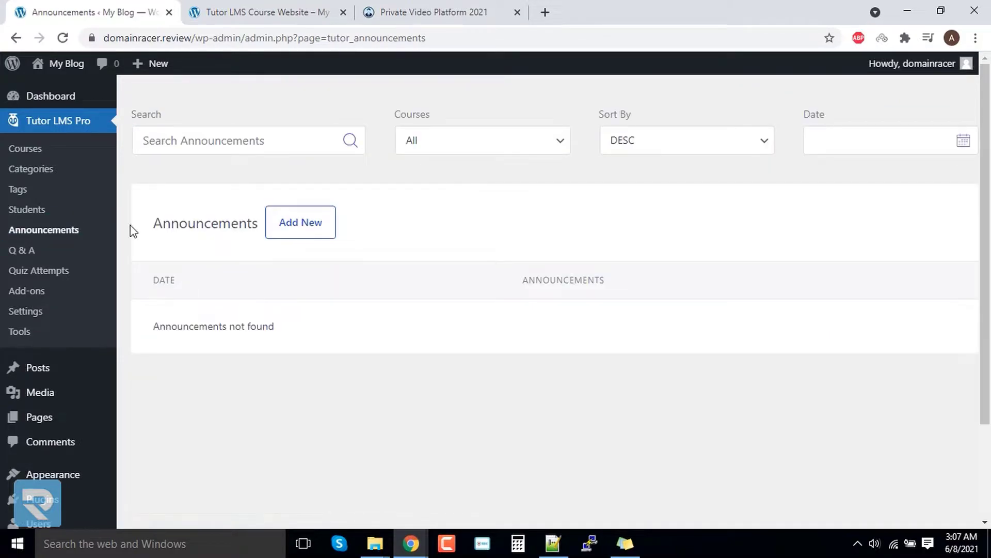
left_click(299, 230)
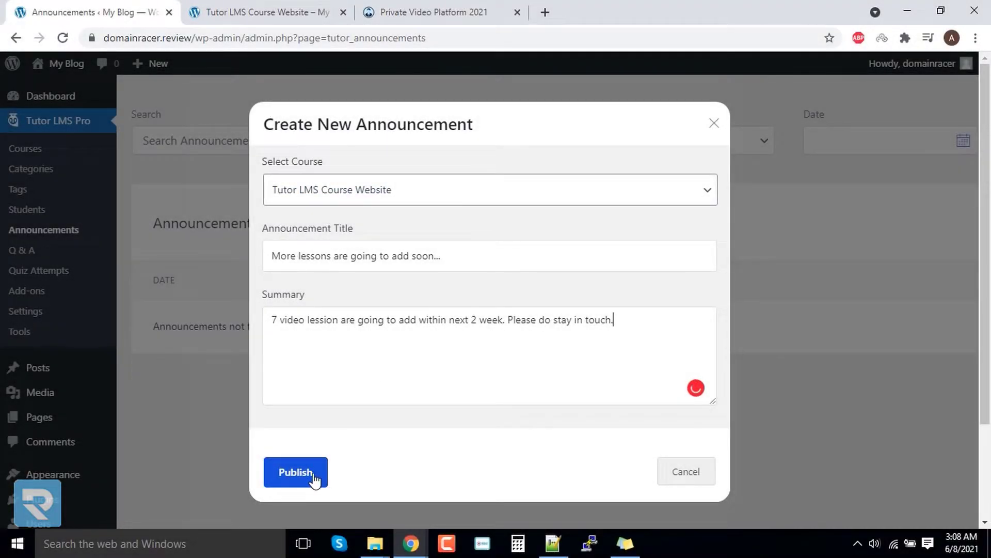
left_click(316, 476)
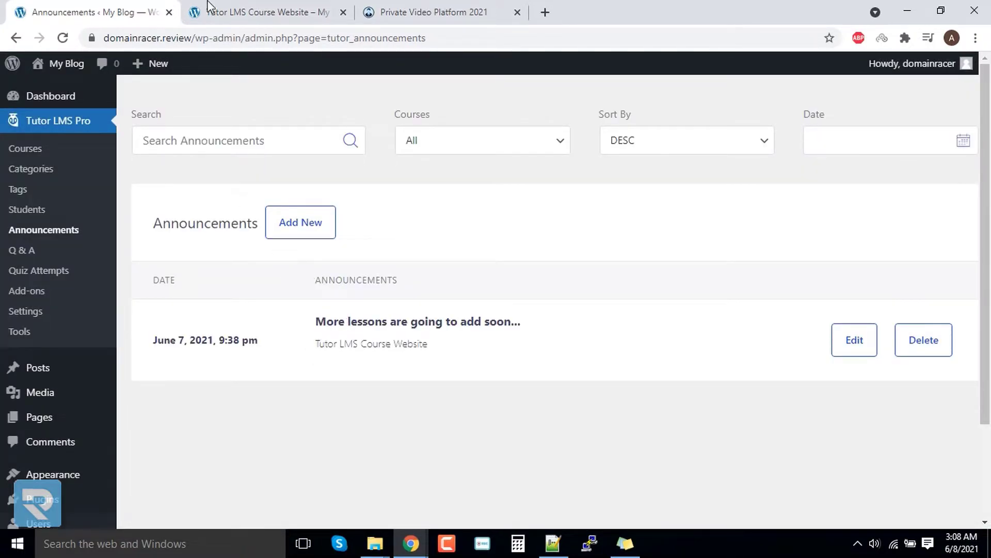
Step: Return to the course's announcements page and reload it to check the published announcement
left_click(261, 10)
right_click(359, 257)
left_click(403, 303)
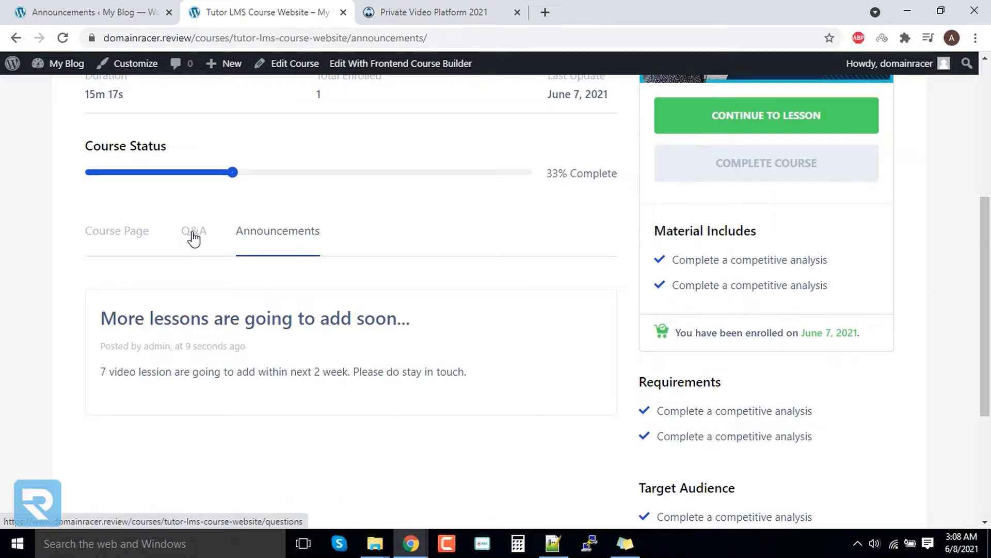
Step: Post the question "Why LMS is so important?" with the text "I am new so please anyone can assist me with this." in the course's Q&A
left_click(194, 235)
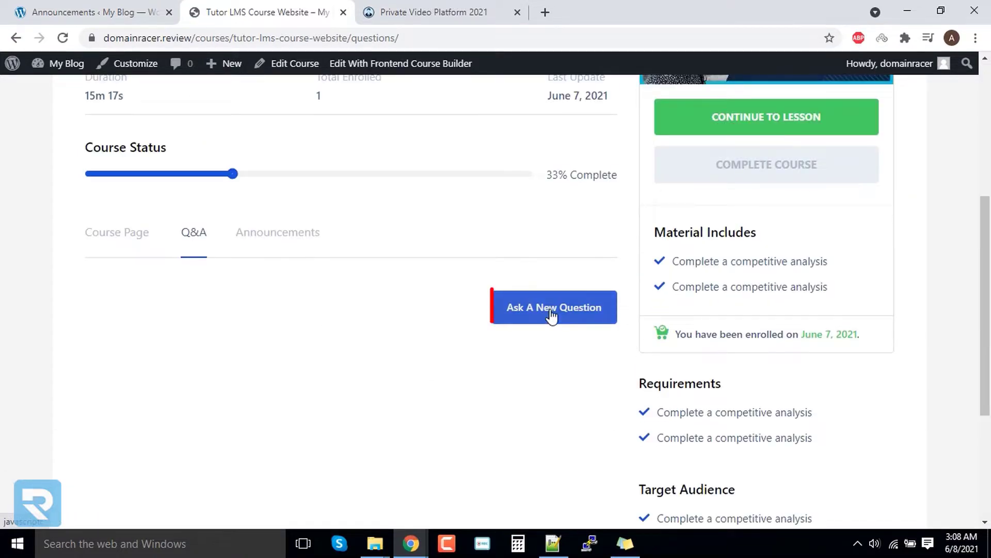
left_click(548, 310)
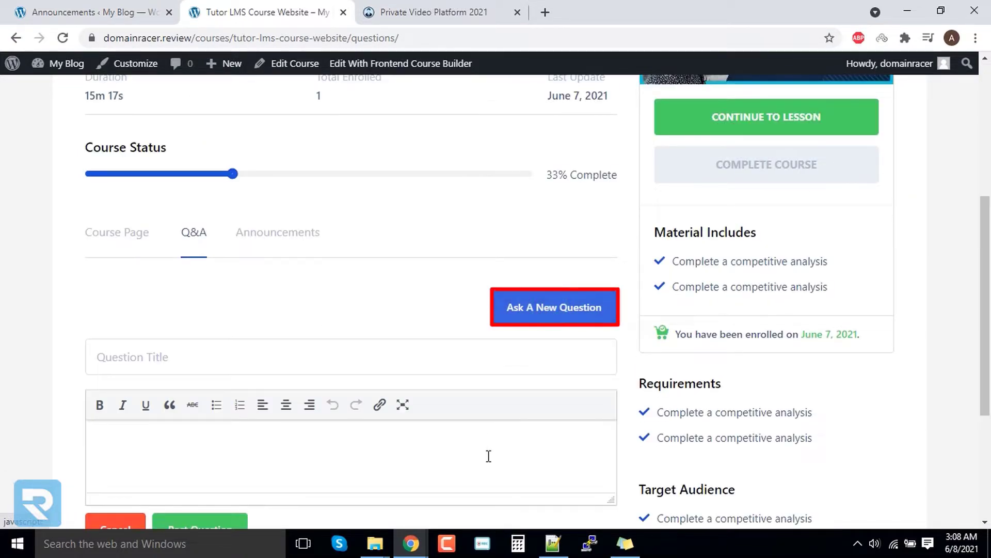
left_click(457, 355)
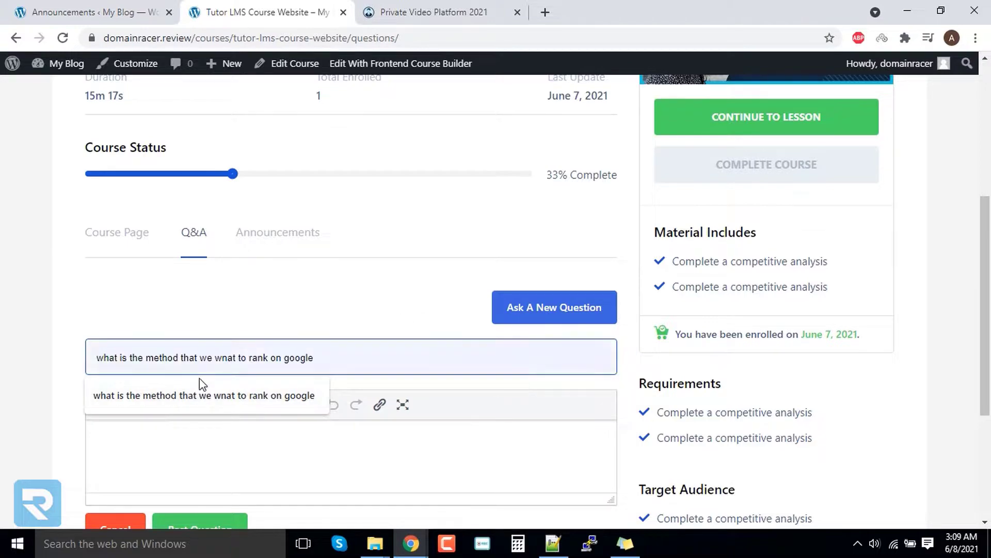
left_click(240, 307)
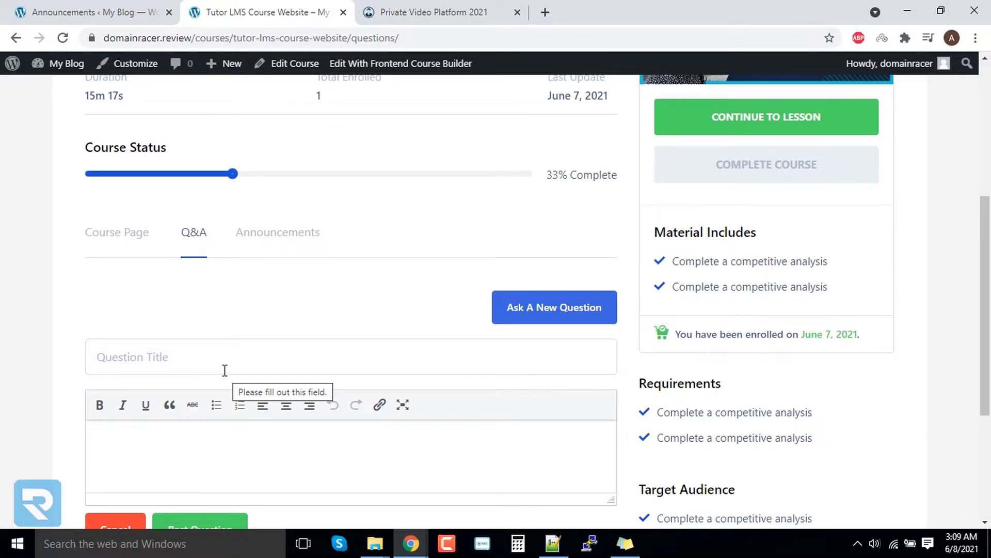
left_click(234, 361)
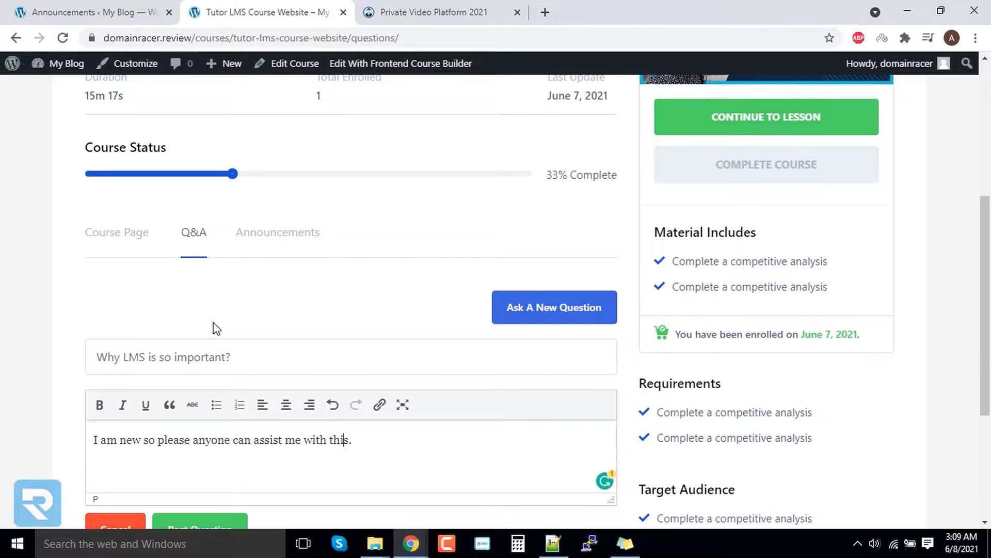
scroll(209, 331, "down", 3)
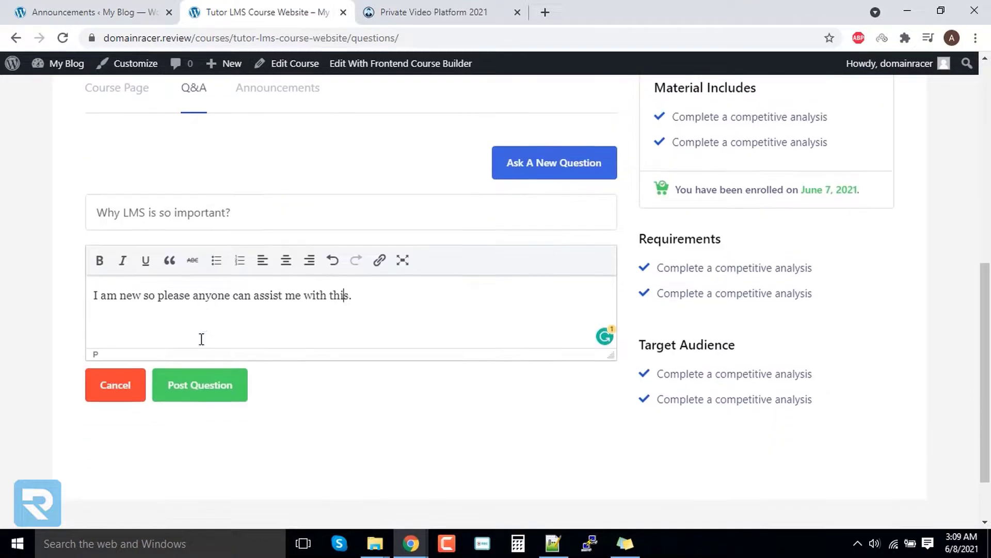
left_click(203, 388)
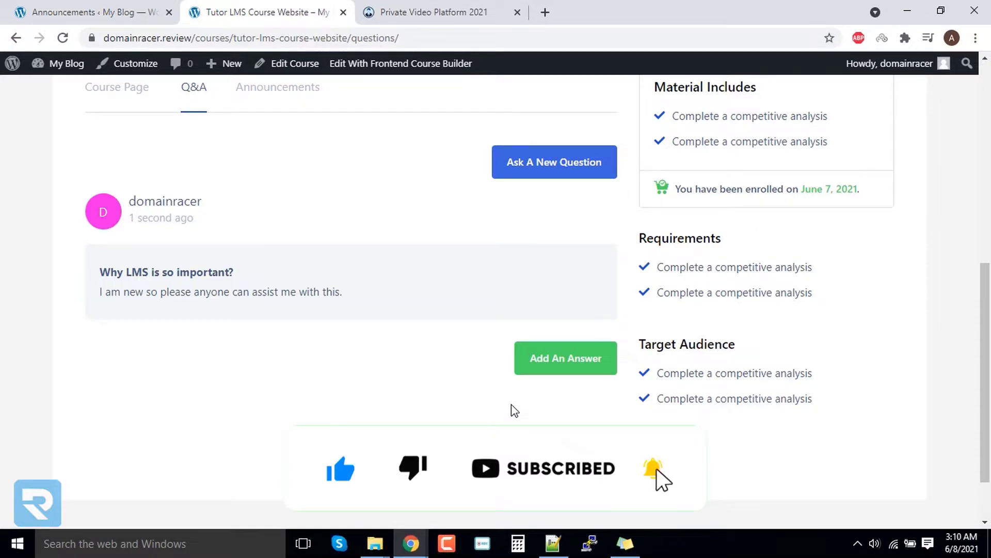
Step: Reload the Tutor LMS Pro admin page and open its Q & A list to find the student's question
left_click(149, 15)
right_click(189, 189)
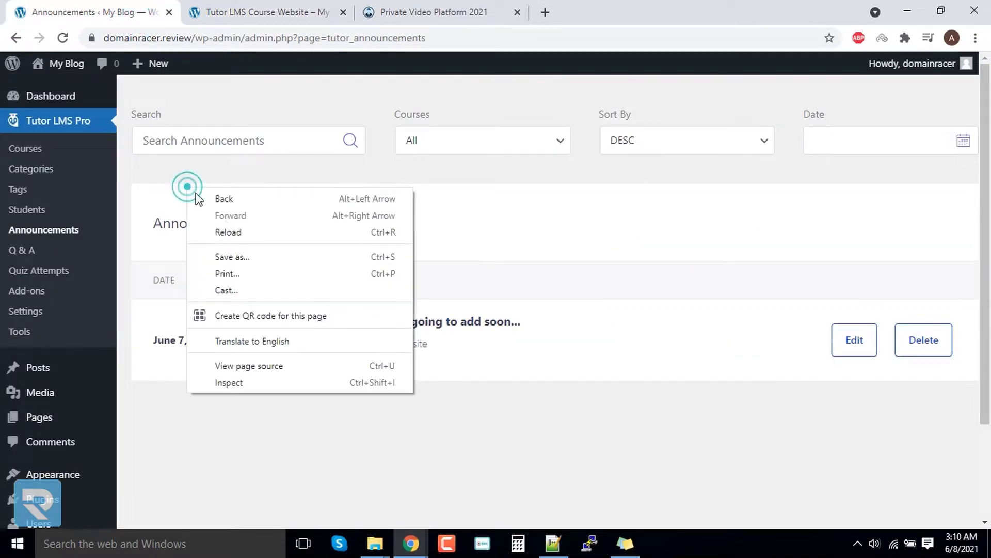
left_click(228, 232)
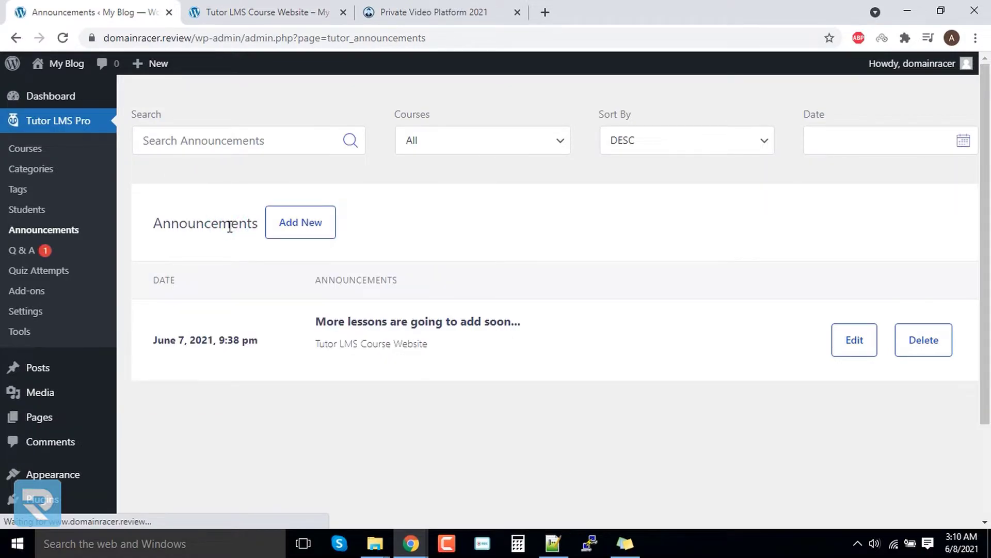
left_click(44, 260)
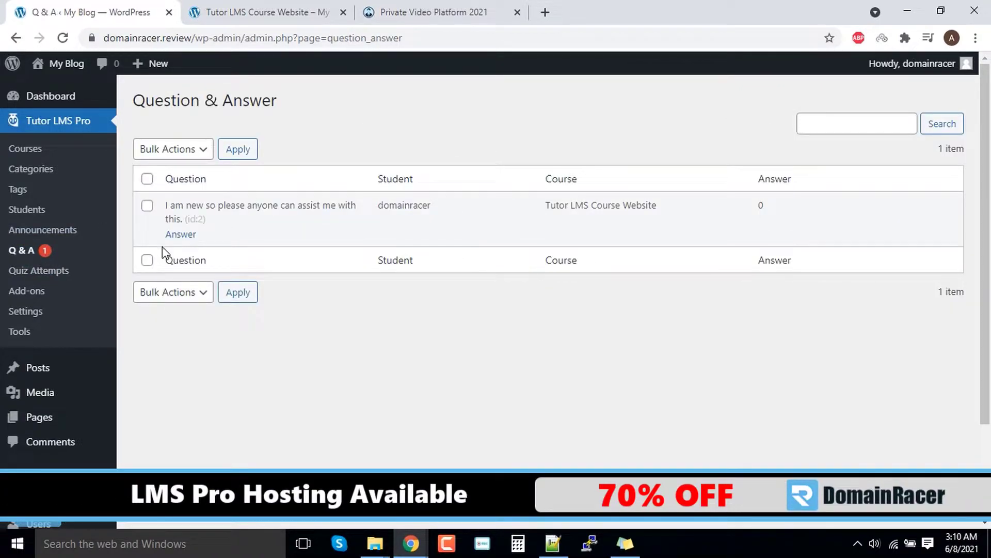
Step: Answer the student's question about why LMS is important with "Yes abc" and submit the answer
left_click(180, 235)
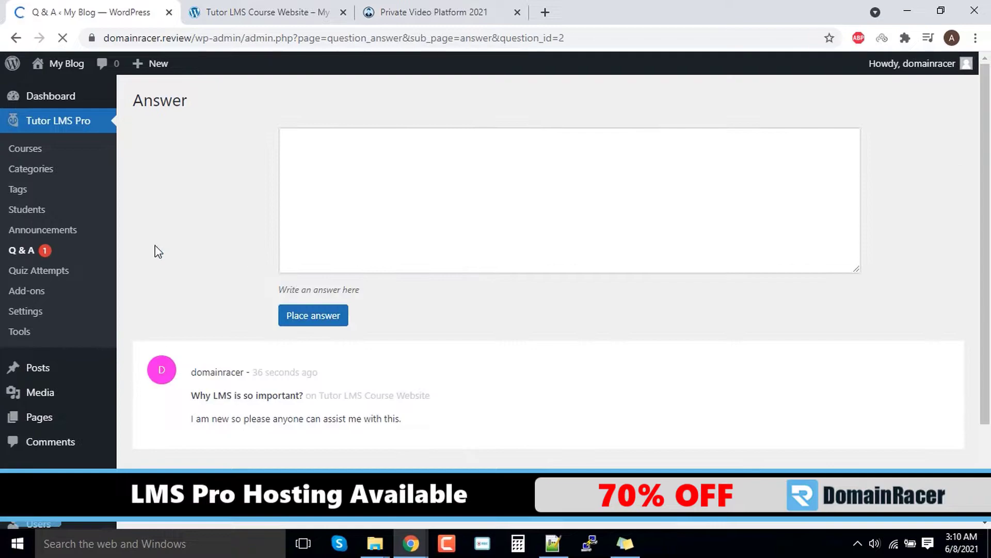
left_click(361, 189)
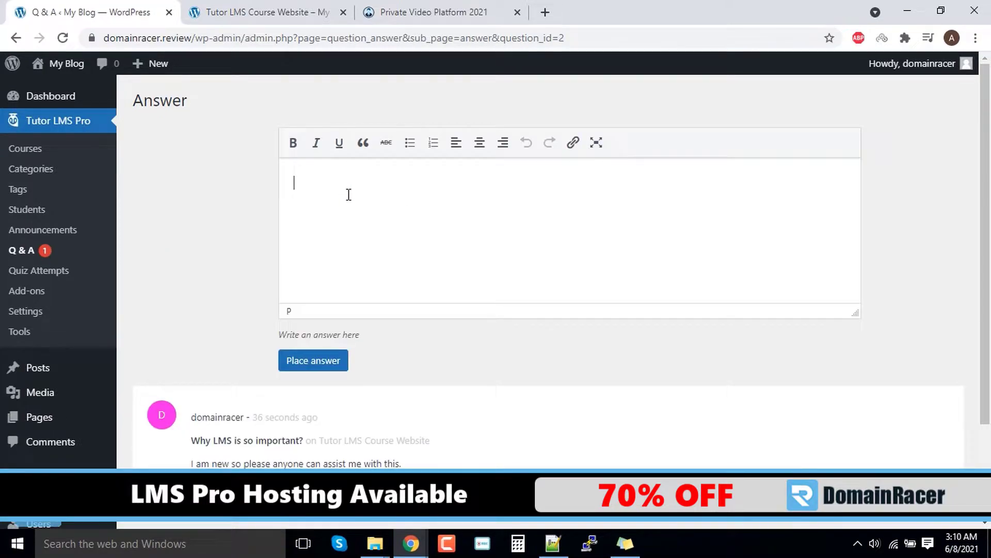
type("Yes")
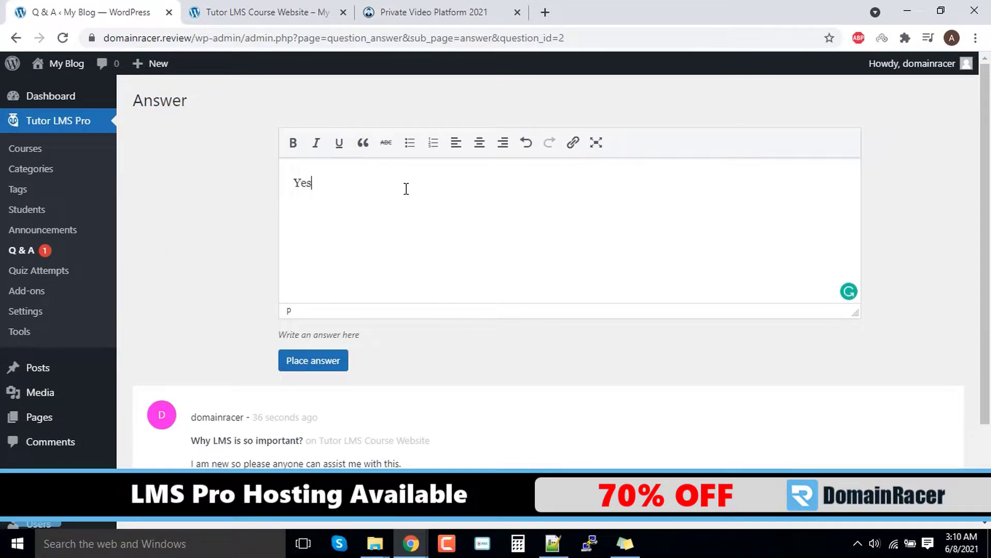
type(" abc")
left_click(421, 323)
left_click(323, 359)
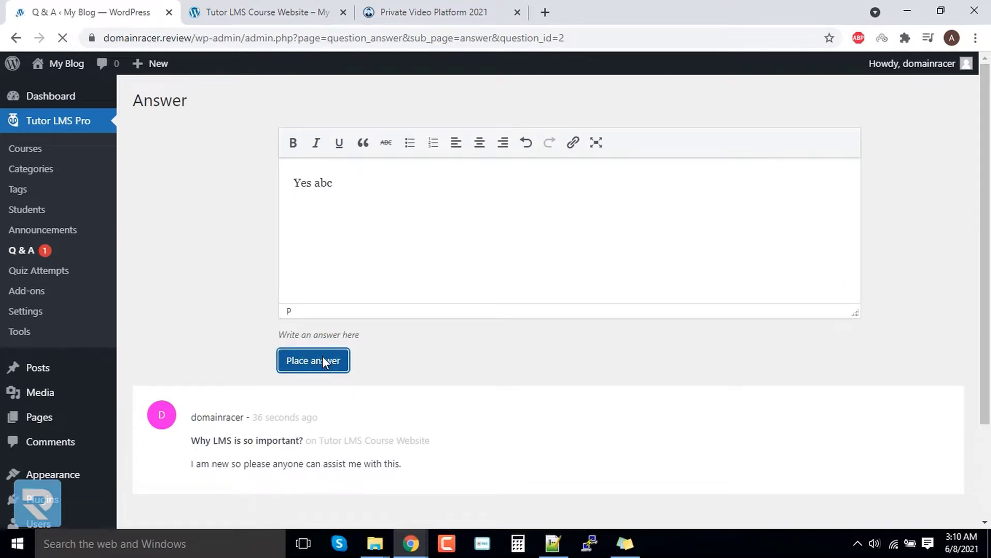
Step: Check the submitted answer in the admin thread and reload the course's Q&A page to view it as a student
scroll(291, 391, "down", 2)
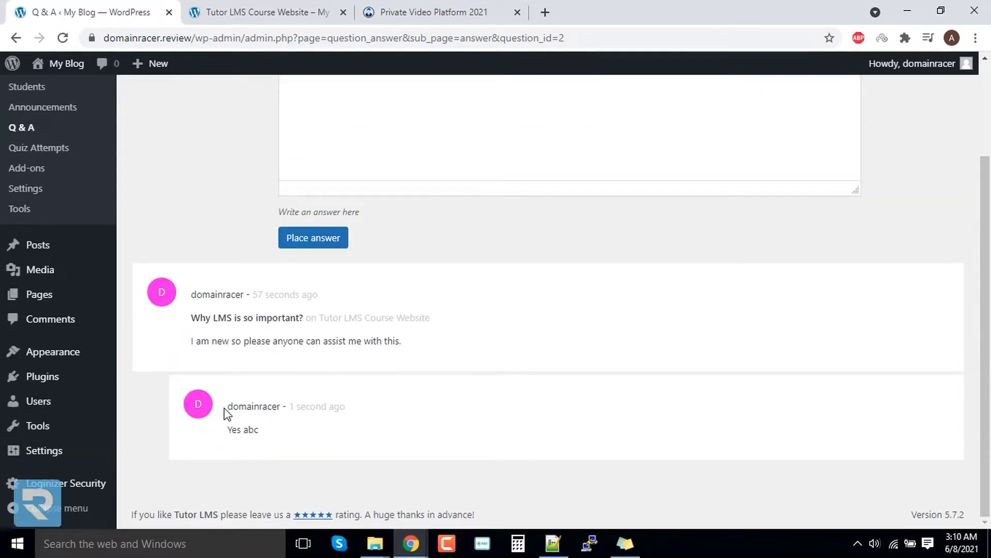
left_click(230, 7)
right_click(321, 172)
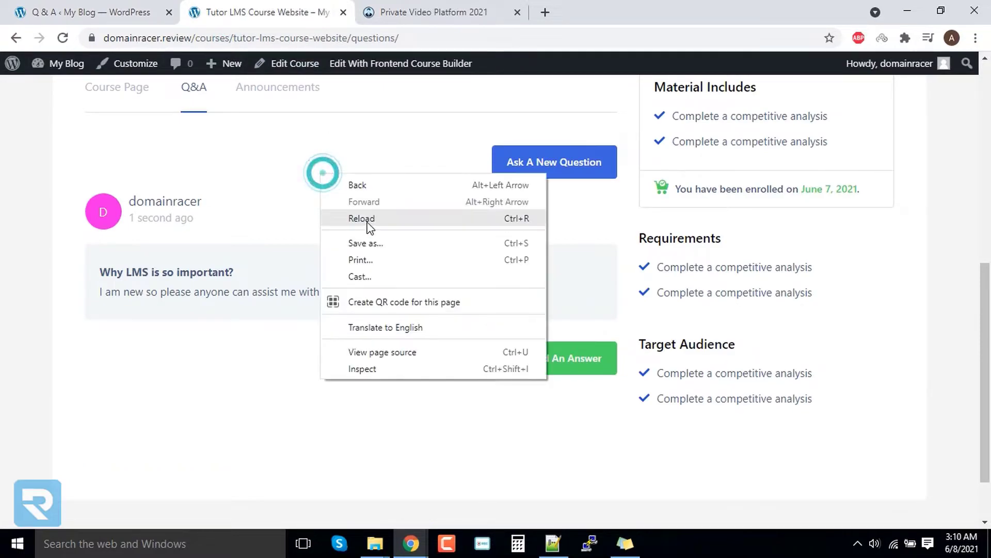
left_click(366, 221)
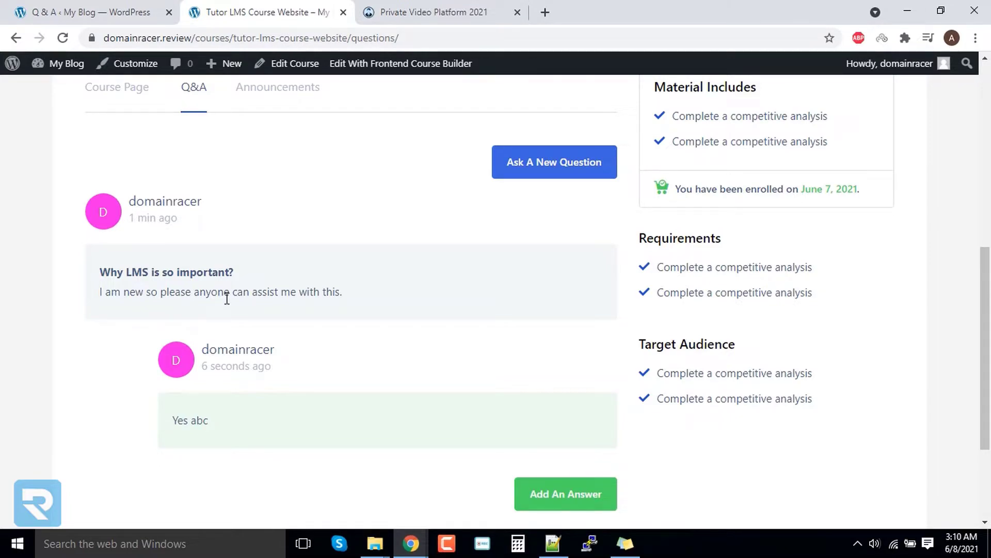
Step: Return to the admin site, open the Tutor LMS Pro add-ons list and enable Content Drip, Enrollments and Gradebook
left_click(56, 8)
scroll(134, 214, "up", 3)
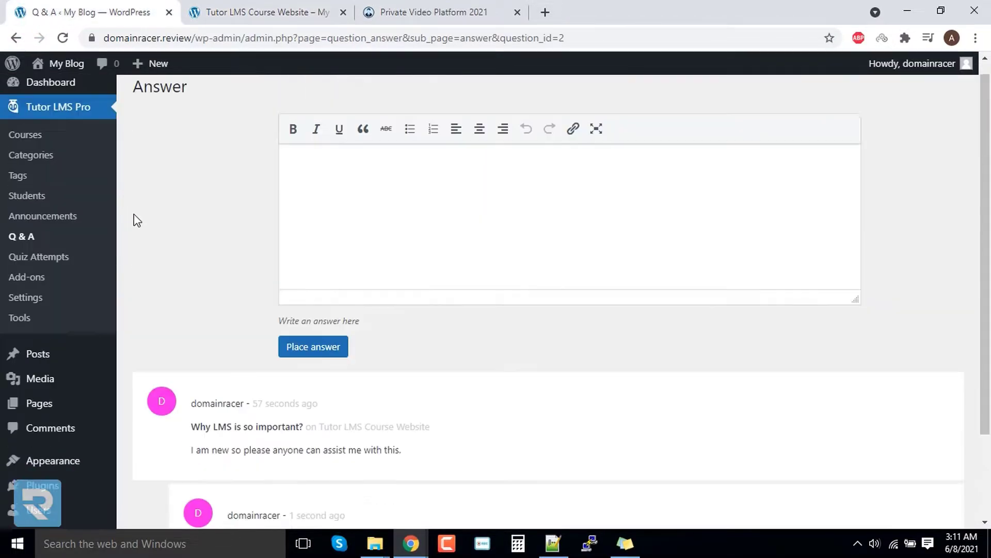
left_click(47, 292)
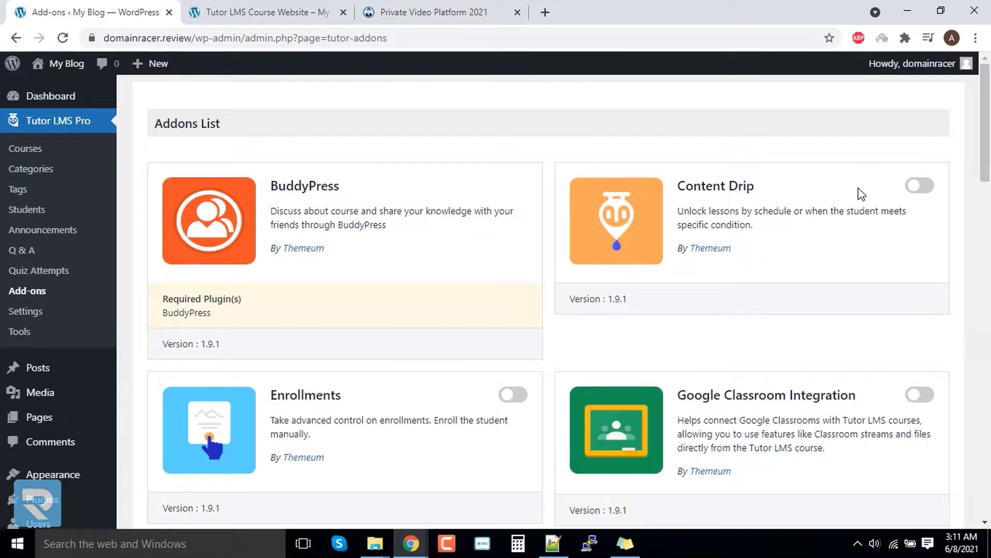
left_click(922, 186)
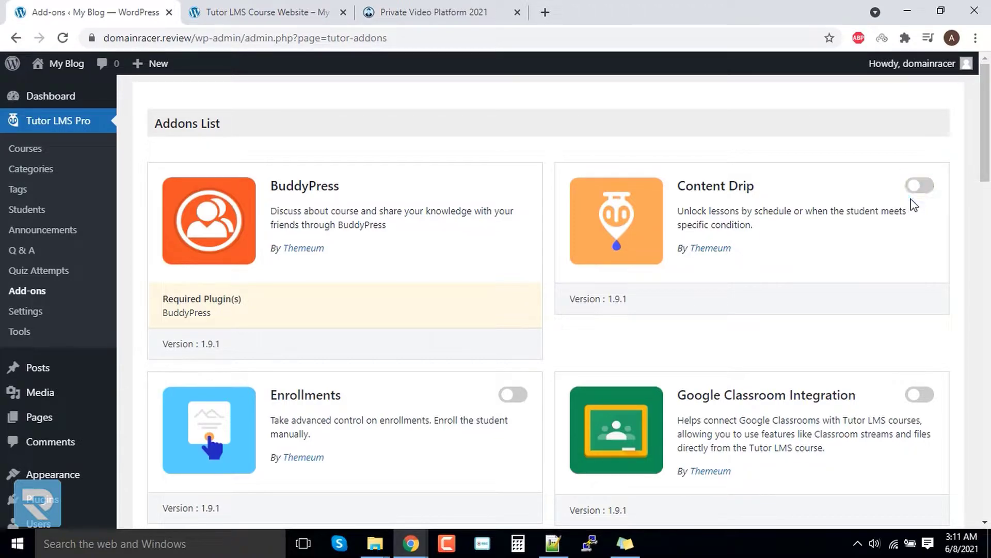
left_click(512, 396)
scroll(512, 408, "down", 3)
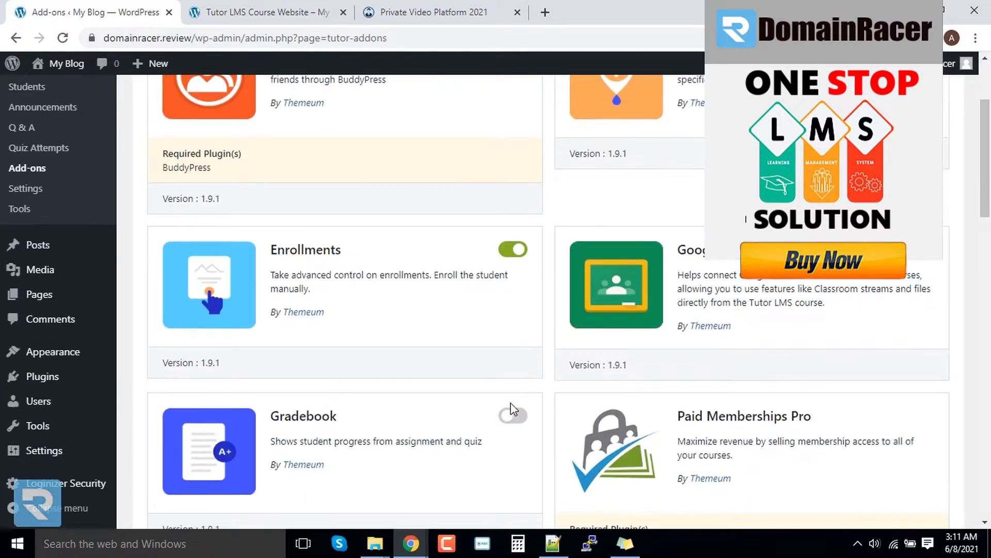
left_click(513, 420)
Step: Enable the Assignments, Certificate, Course Preview and Course Attachments add-ons
scroll(508, 408, "down", 4)
scroll(496, 369, "down", 4)
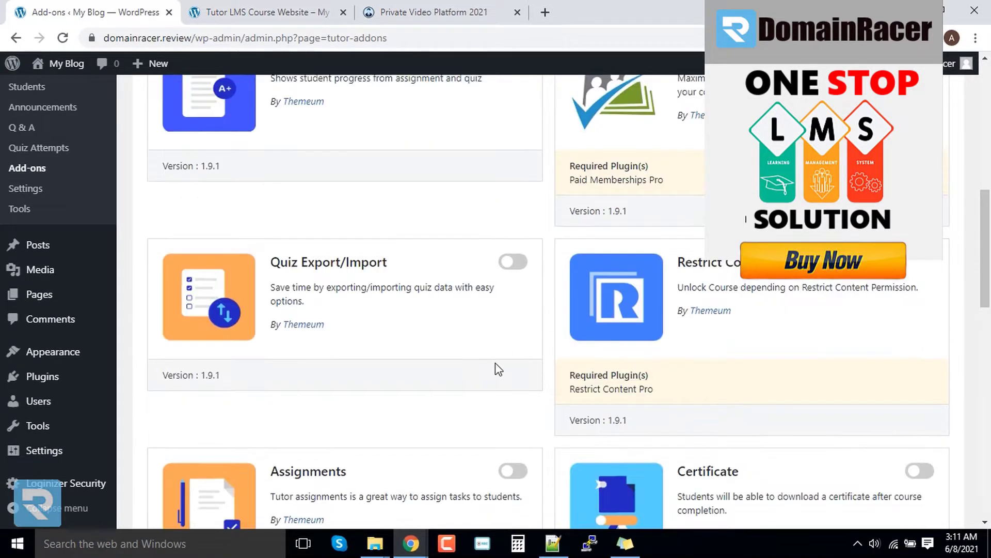
left_click(523, 403)
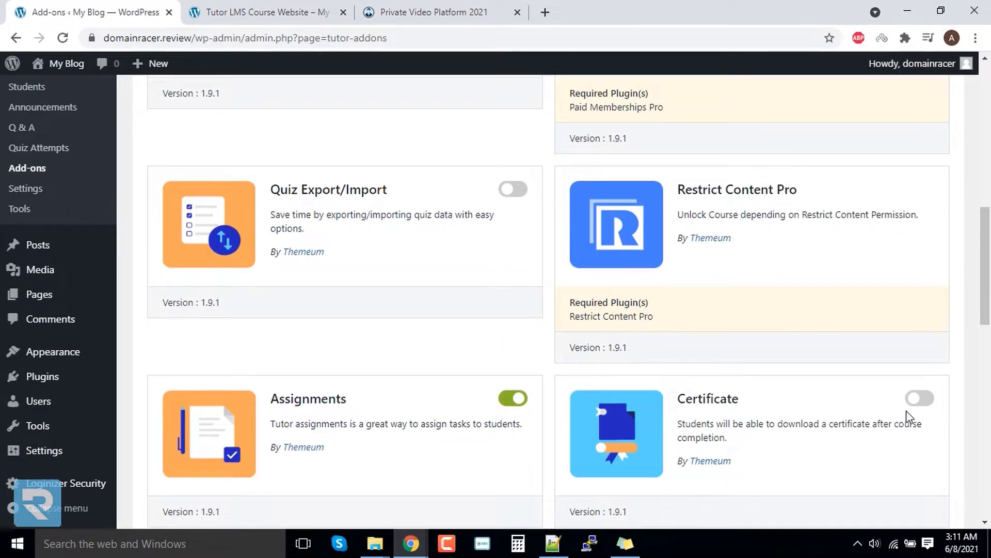
left_click(919, 398)
scroll(609, 370, "down", 4)
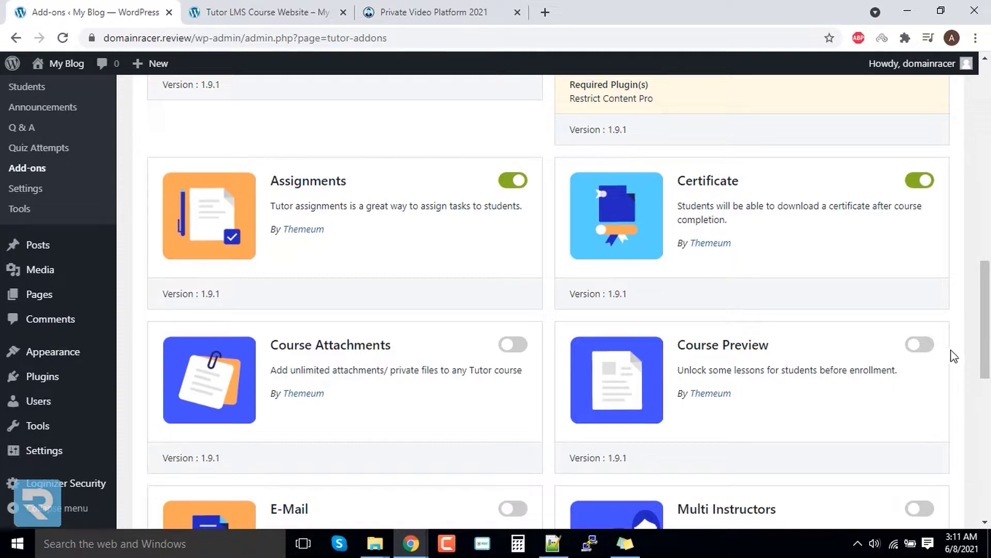
left_click(923, 347)
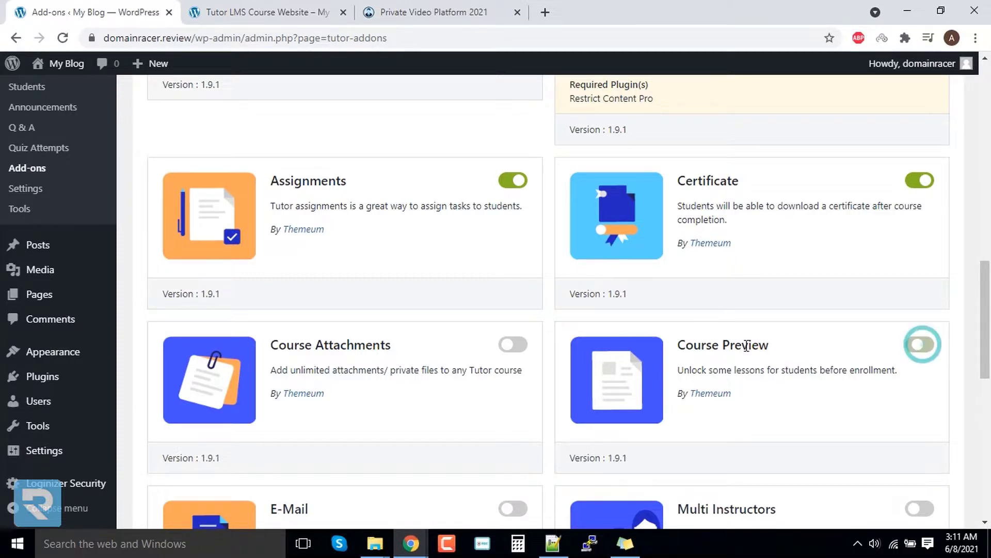
left_click(514, 344)
Step: Enable the E-Mail, Report and Zoom Integration add-ons
scroll(529, 357, "down", 3)
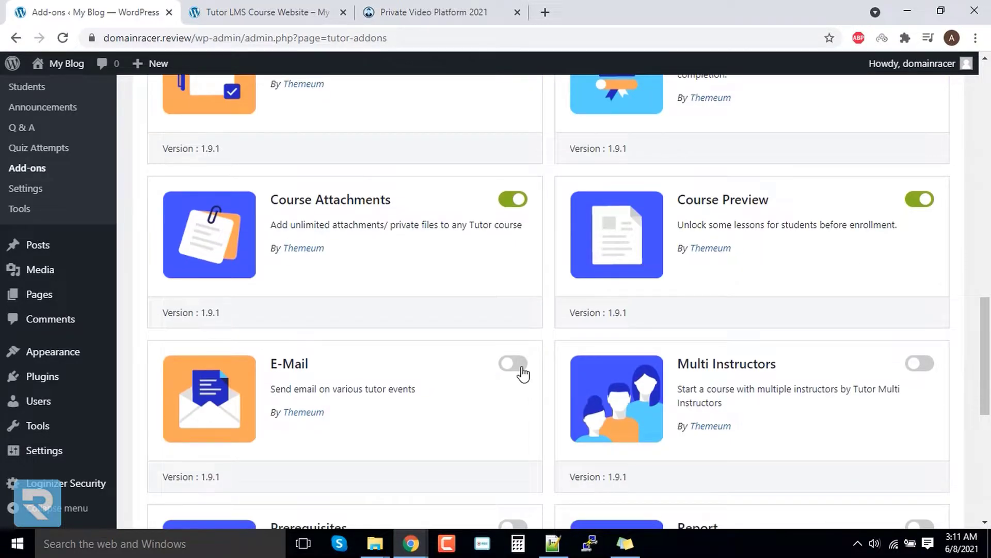
left_click(521, 367)
scroll(522, 372, "down", 3)
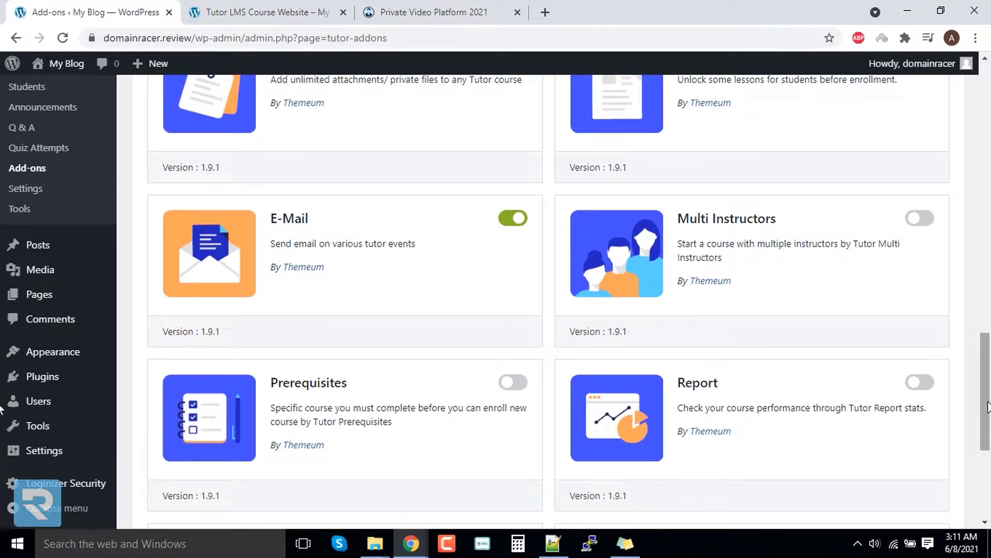
left_click(919, 382)
scroll(883, 384, "down", 3)
scroll(882, 385, "down", 2)
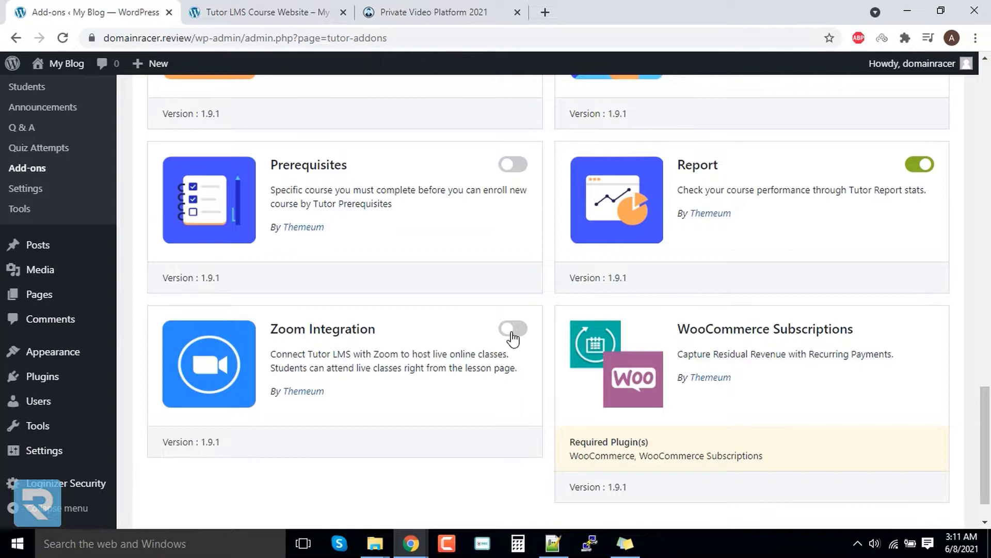
left_click(513, 329)
scroll(505, 344, "down", 1)
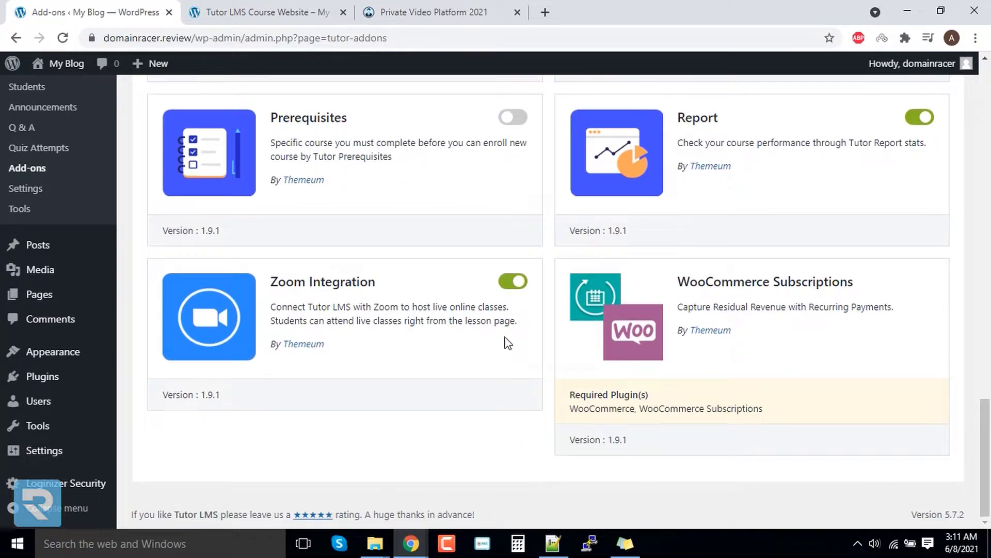
Step: Visit the course list, import the sample grade data into the gradebook and review the imported grades
scroll(506, 342, "up", 2)
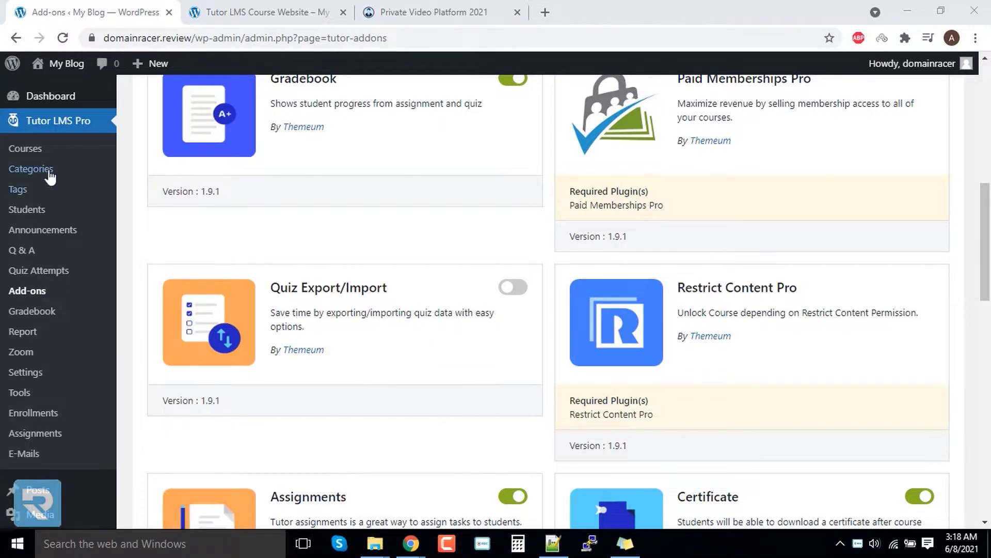
left_click(60, 153)
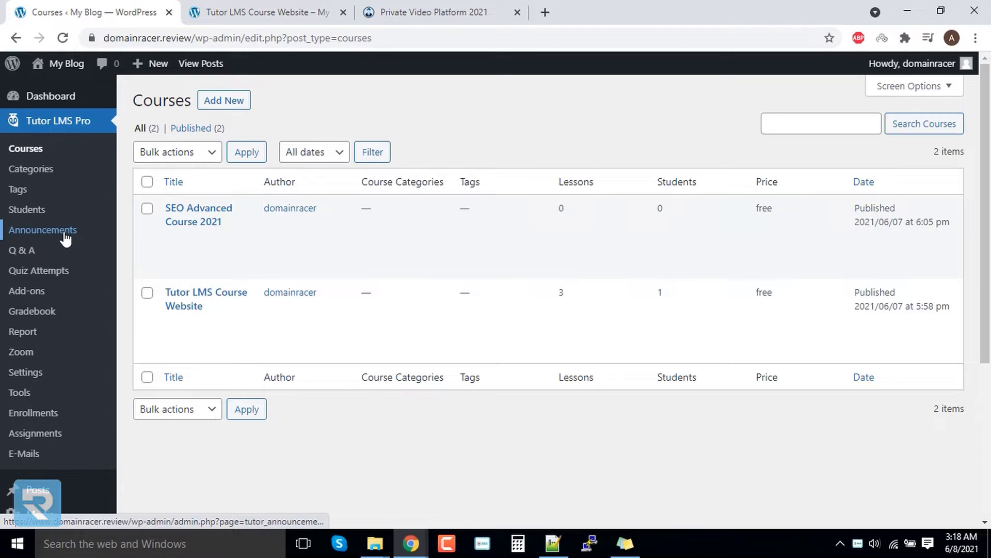
left_click(51, 316)
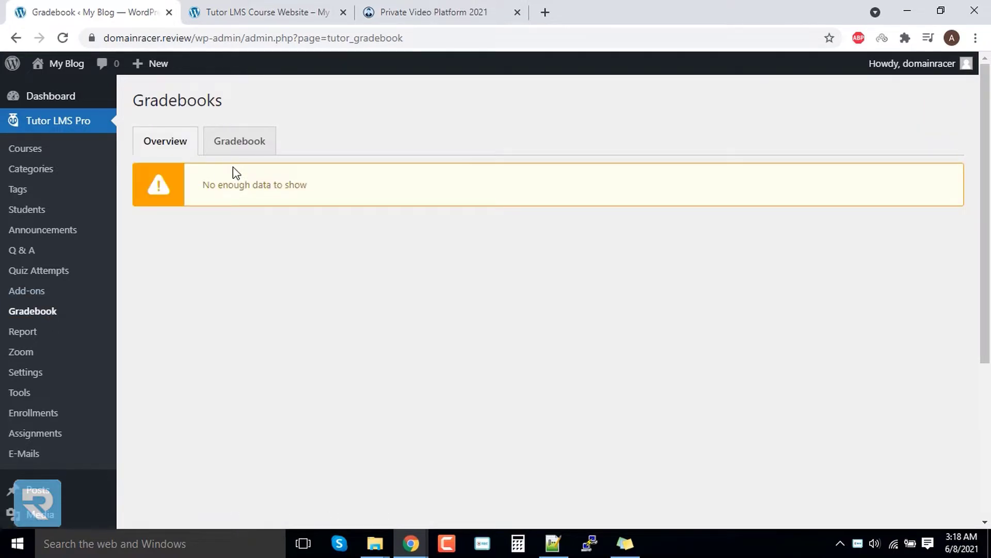
left_click(227, 147)
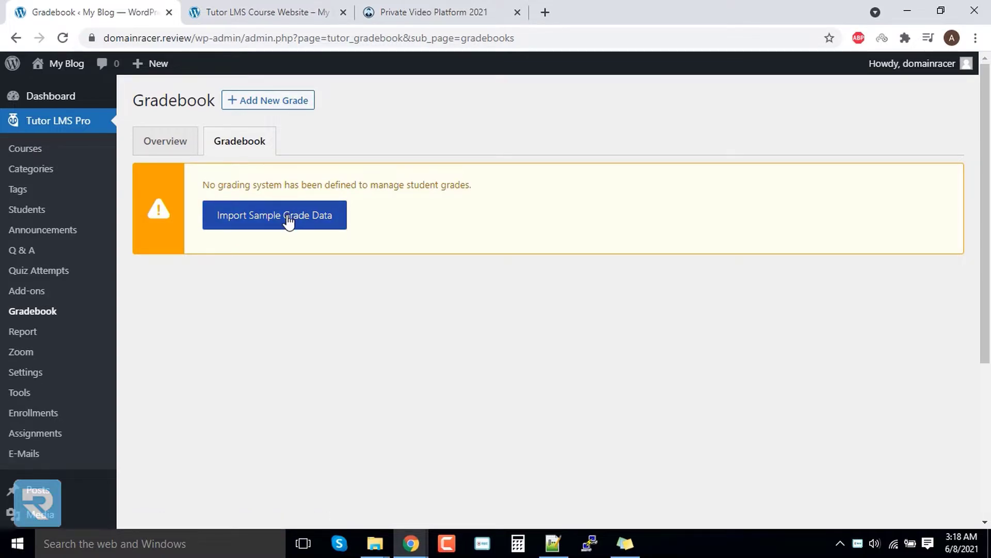
left_click(288, 221)
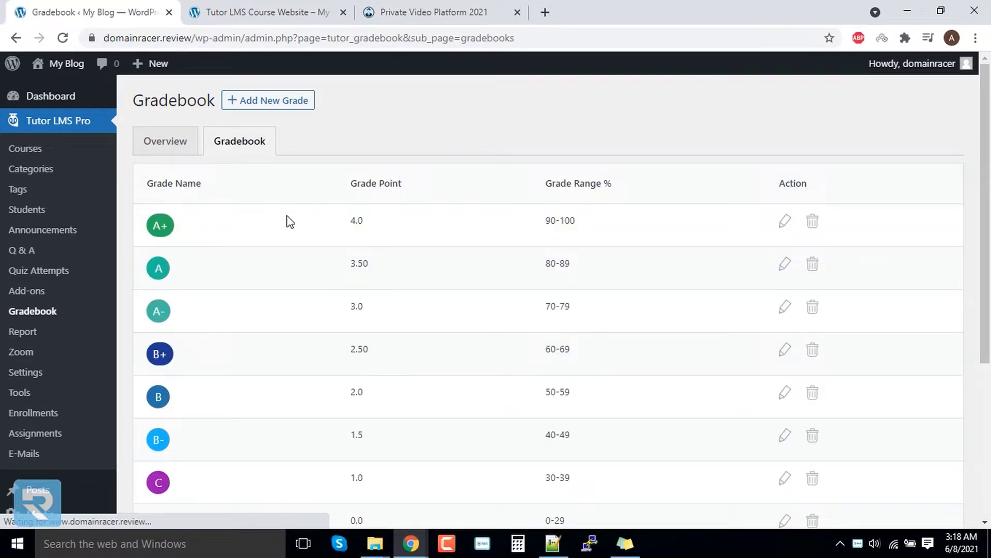
scroll(276, 219, "down", 3)
scroll(277, 213, "up", 3)
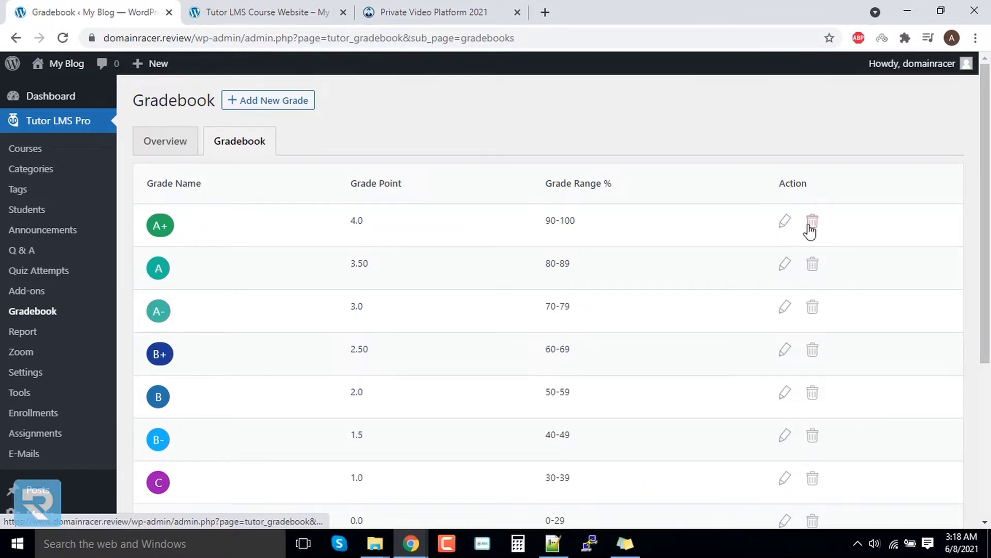
scroll(788, 230, "down", 4)
scroll(633, 284, "up", 4)
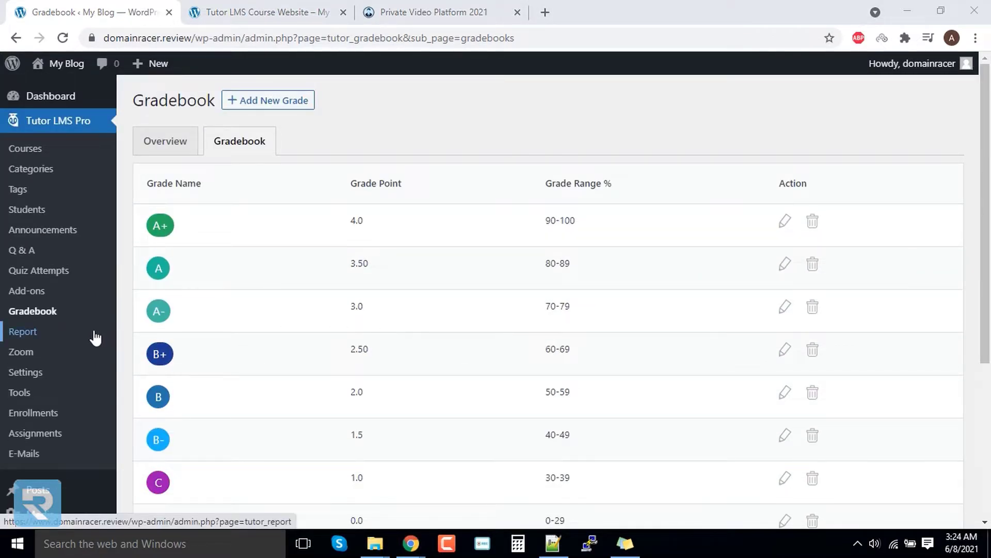
Step: Open the LMS report overview and examine its statistics, enrolment graph, popular courses, student questions and new registrations
left_click(93, 334)
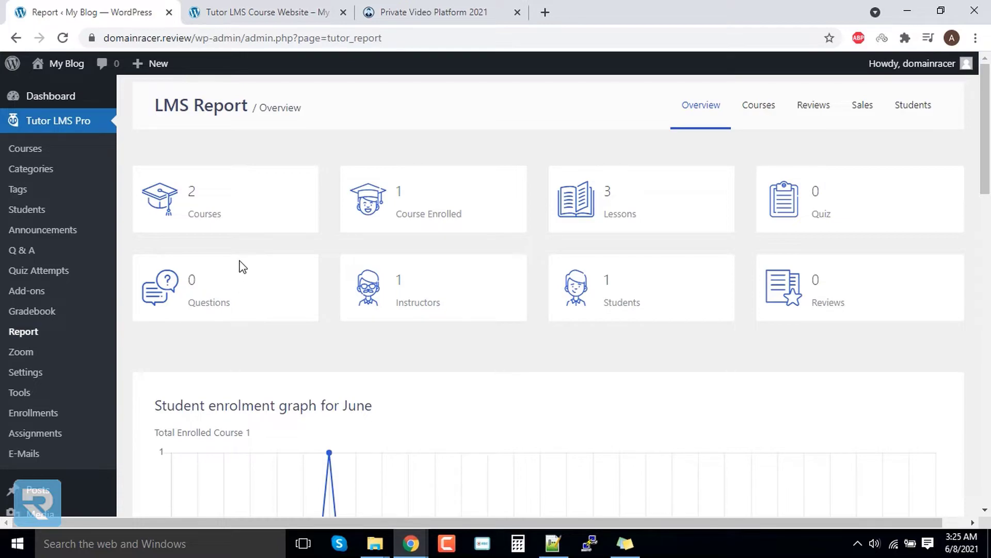
scroll(241, 266, "down", 4)
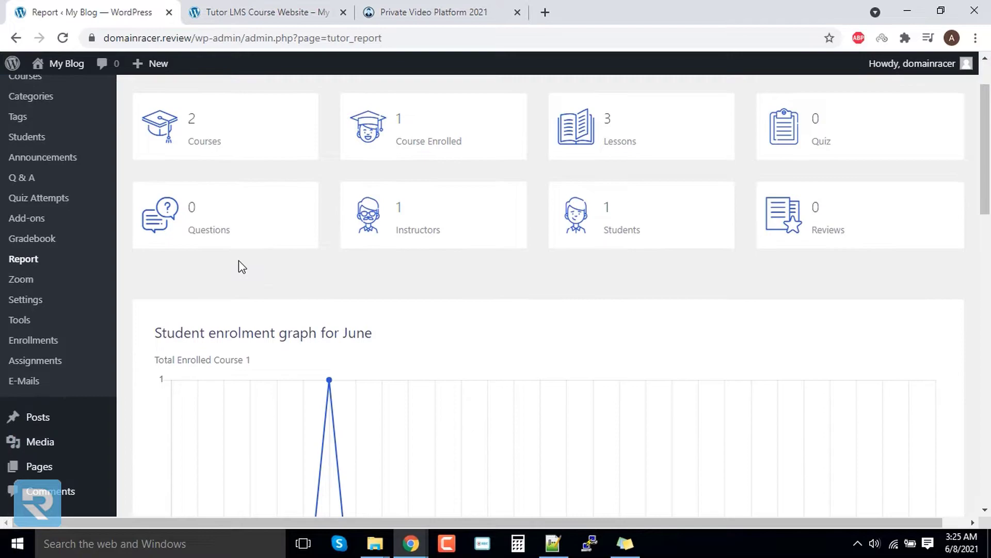
scroll(242, 265, "down", 7)
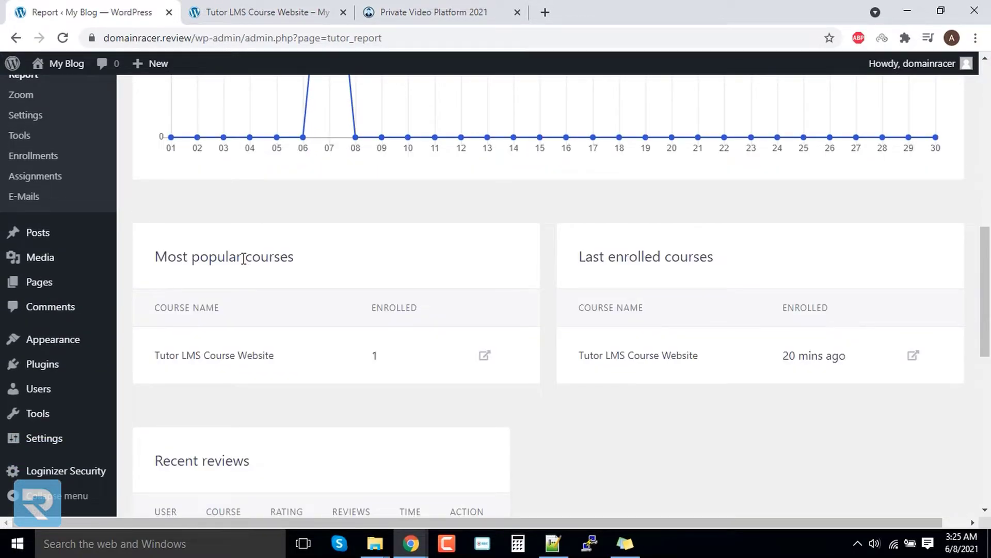
scroll(715, 291, "down", 3)
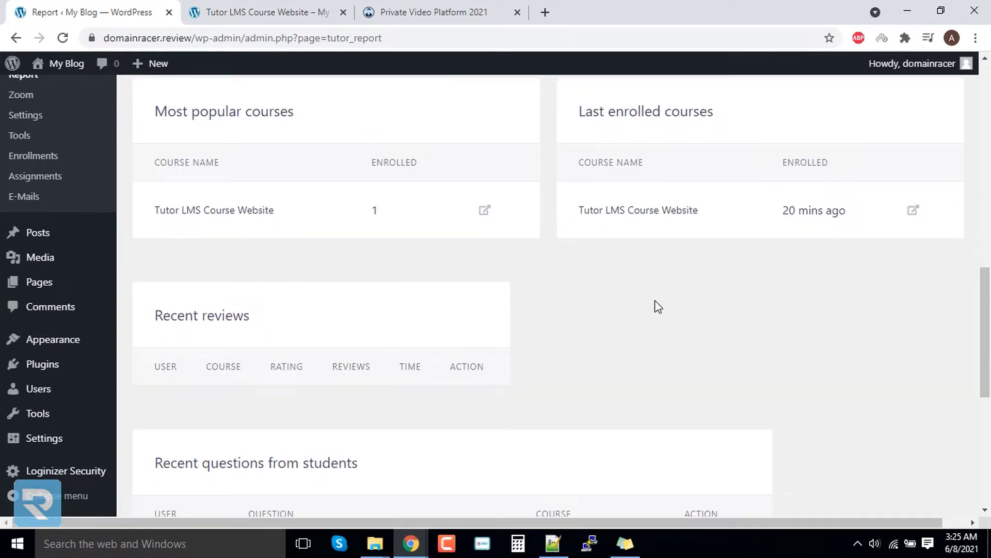
scroll(279, 323, "down", 3)
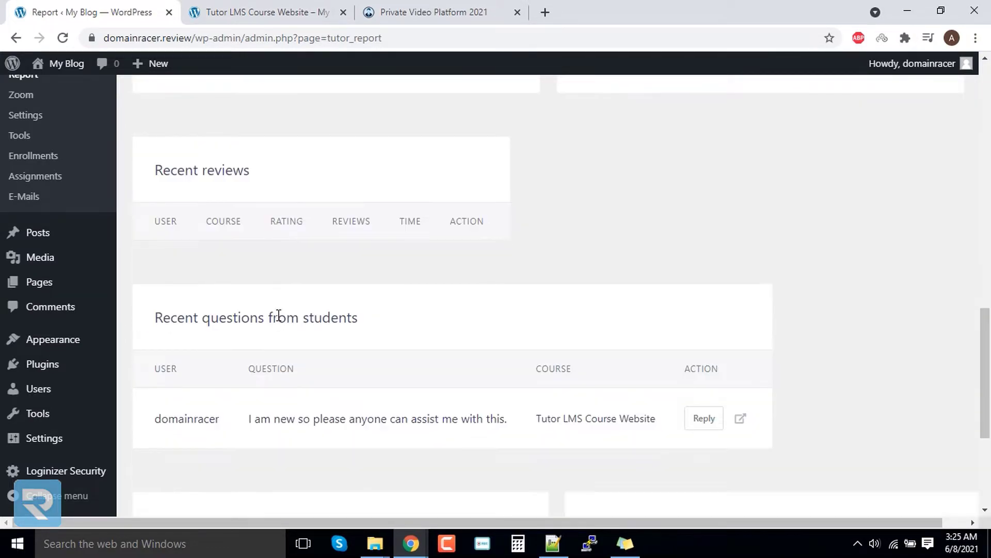
scroll(279, 317, "down", 4)
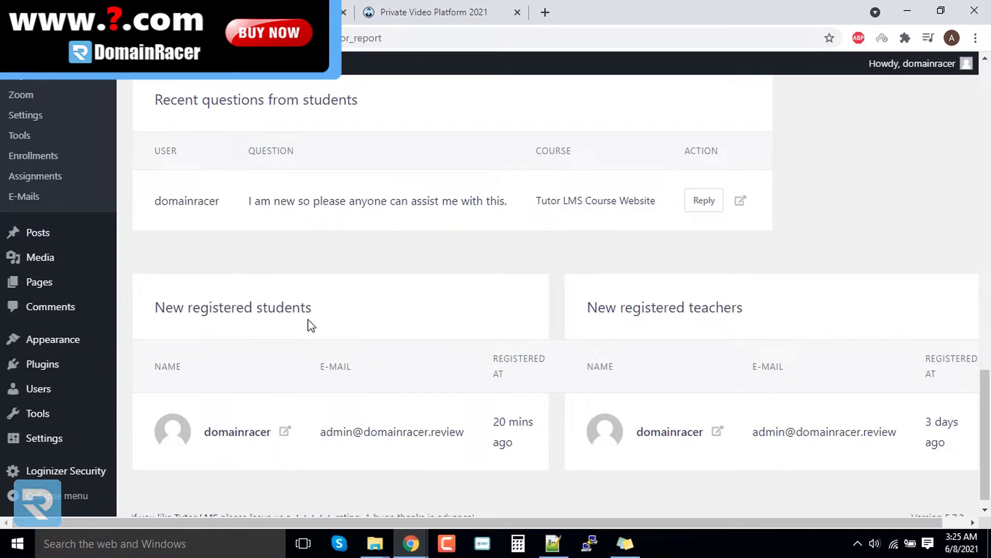
scroll(309, 322, "up", 7)
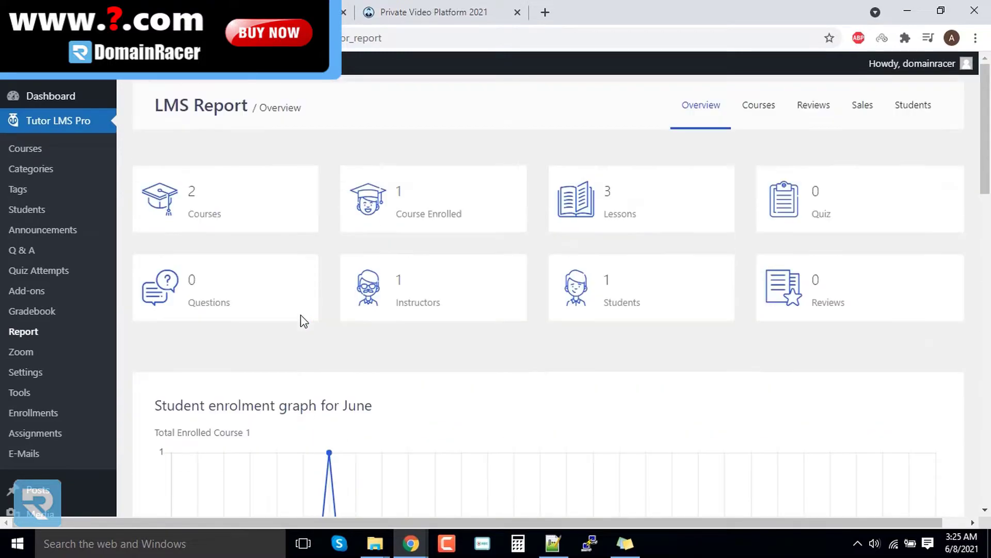
Step: Look through the LMS report's Courses, Reviews, Sales and Students sections
left_click(768, 117)
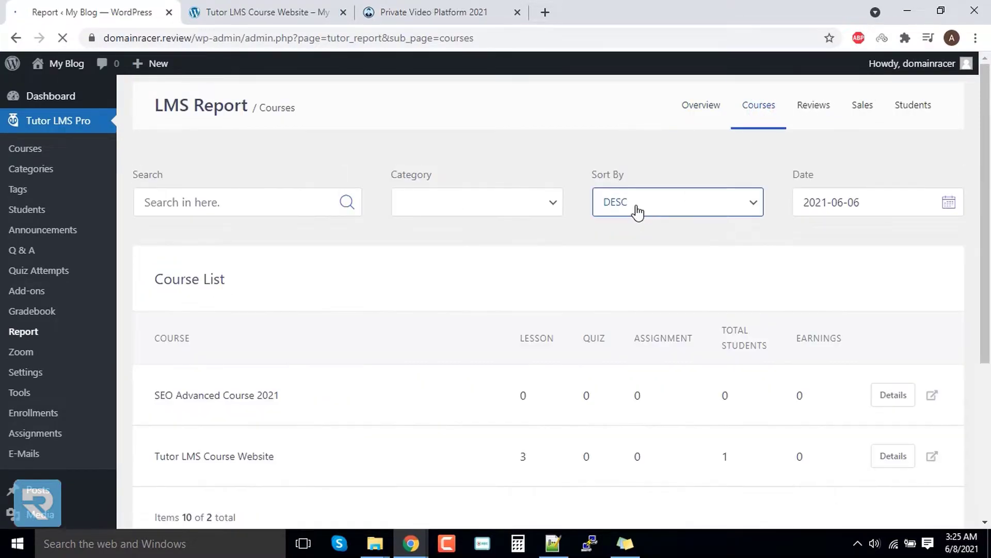
scroll(582, 257, "down", 2)
scroll(584, 256, "down", 3)
scroll(586, 248, "up", 5)
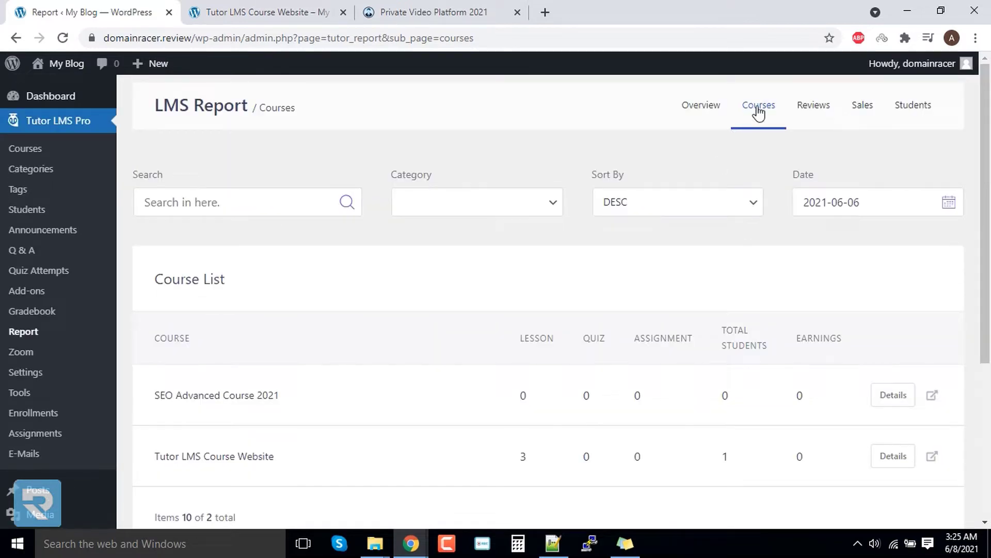
left_click(813, 106)
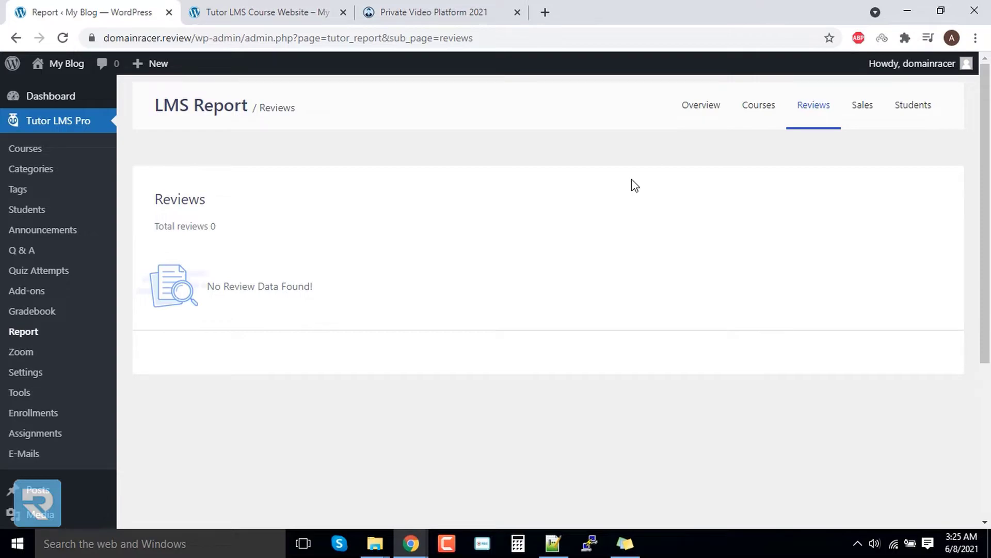
left_click(873, 107)
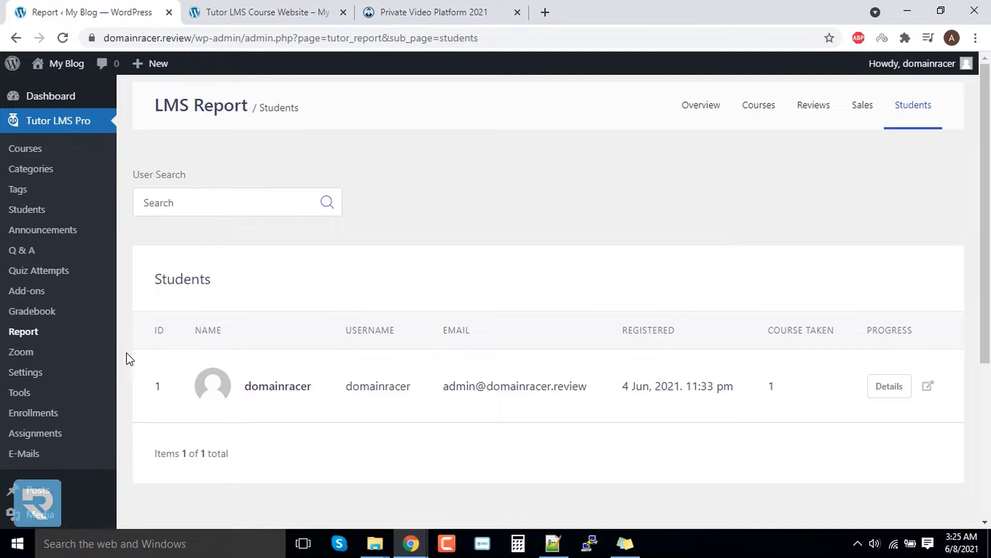
Step: Open the Zoom integration setup and look over its API key and secret key fields
left_click(81, 356)
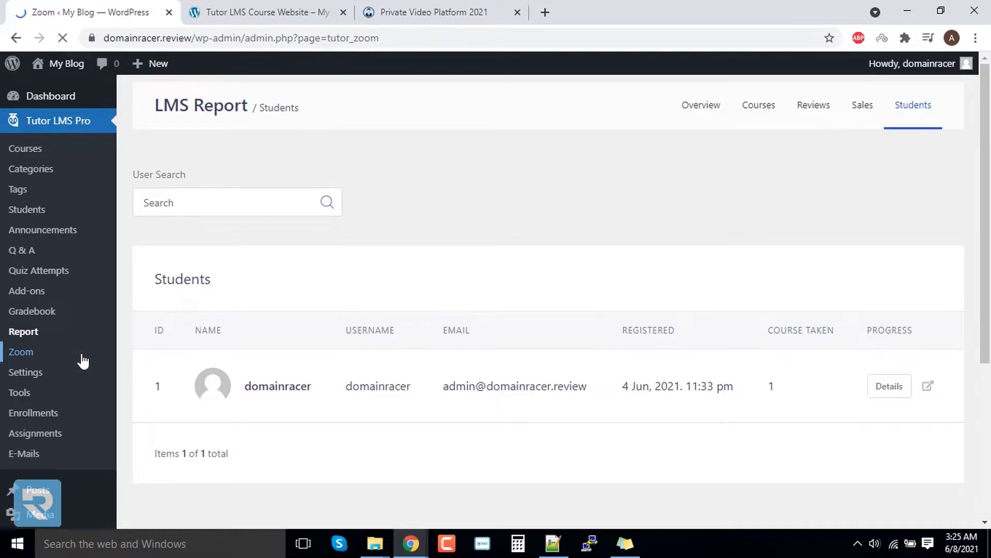
left_click(249, 336)
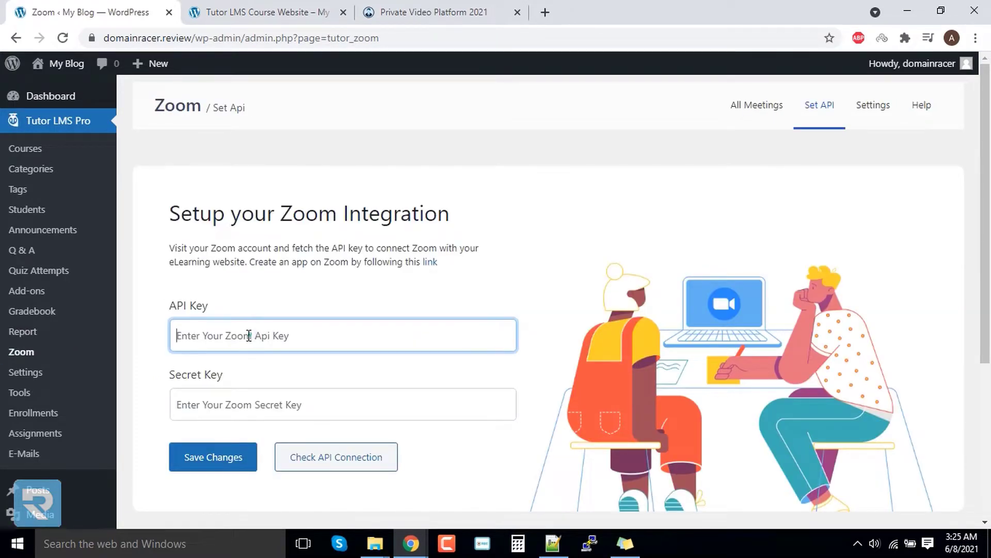
left_click(224, 417)
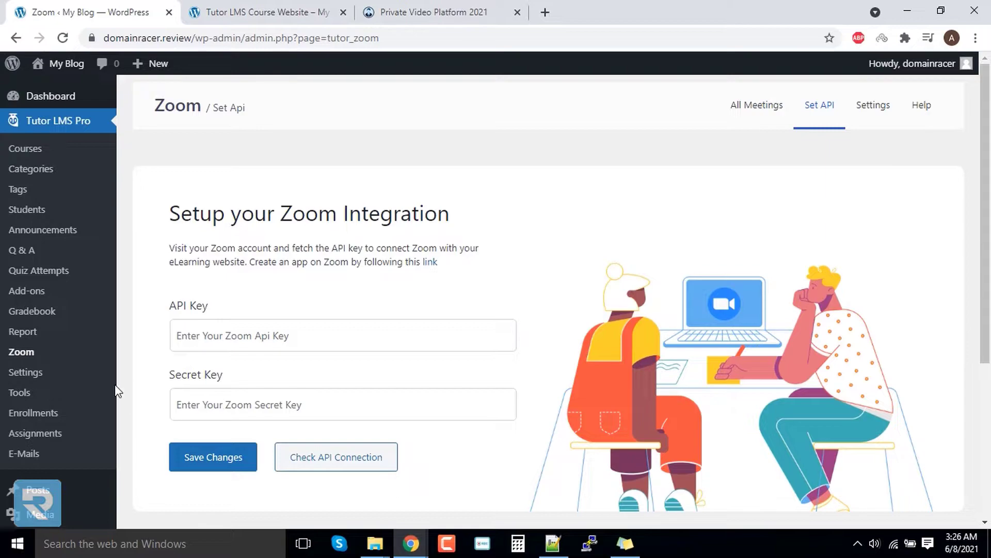
Step: Open the manual student enrolment form and choose Tutor LMS Course Website as the course
left_click(26, 414)
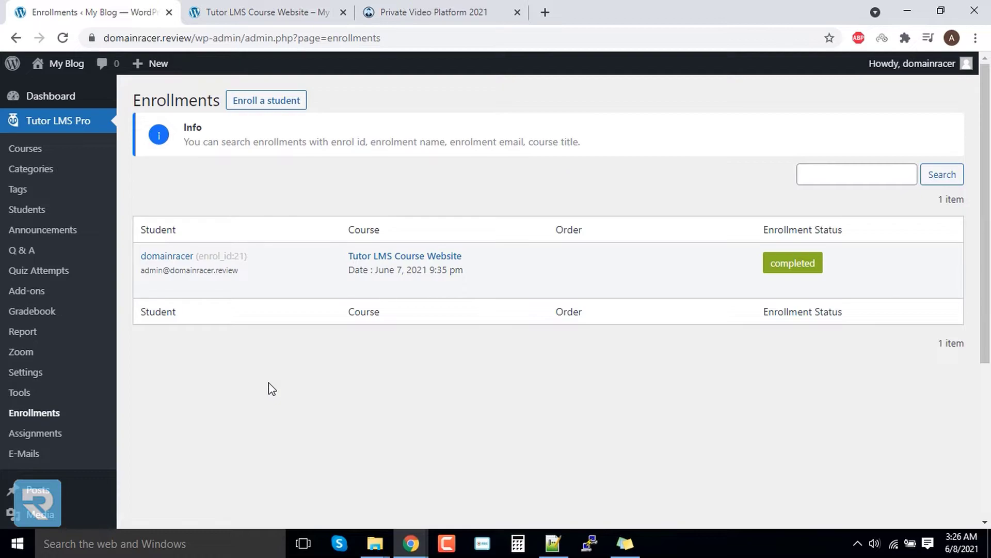
left_click(266, 102)
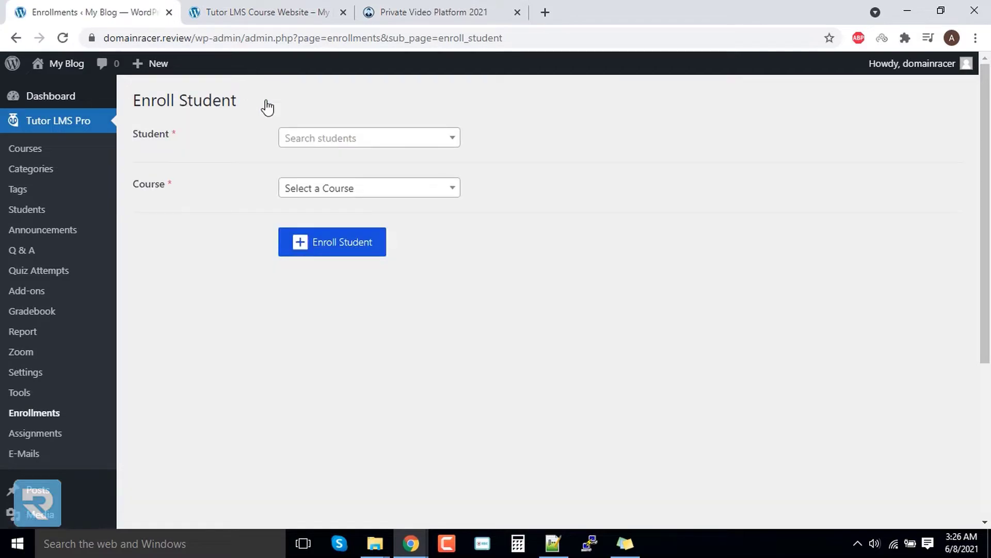
left_click(317, 138)
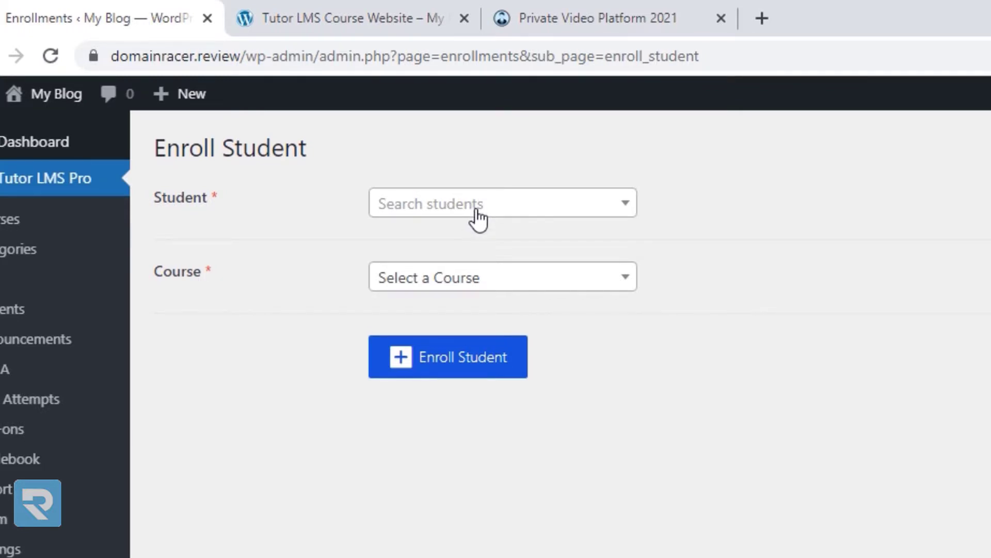
left_click(477, 209)
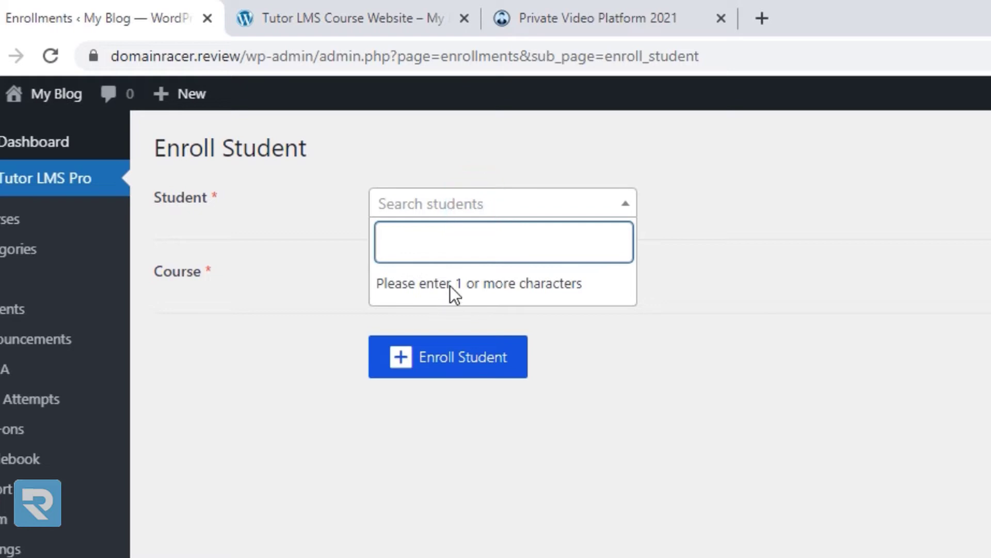
left_click(407, 284)
left_click(323, 214)
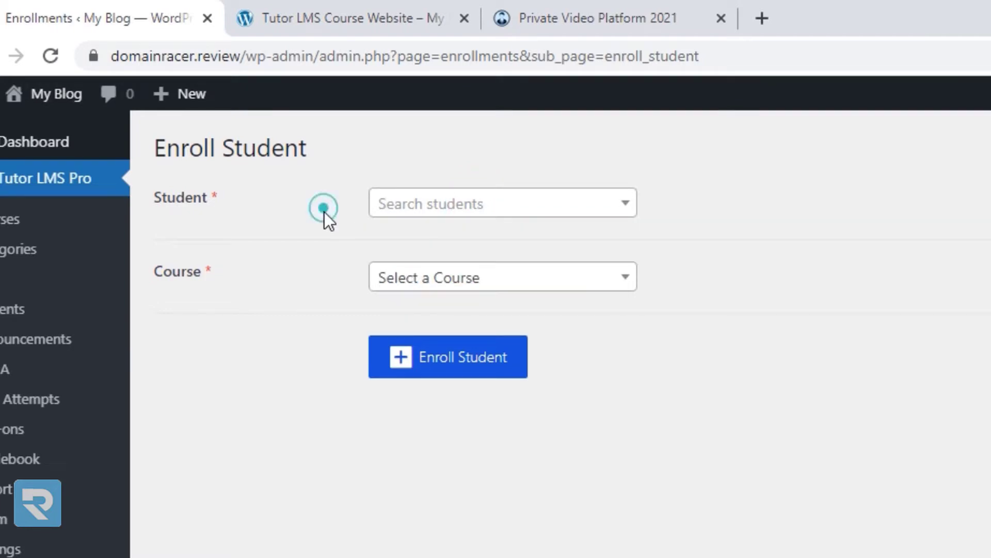
left_click(393, 278)
left_click(449, 395)
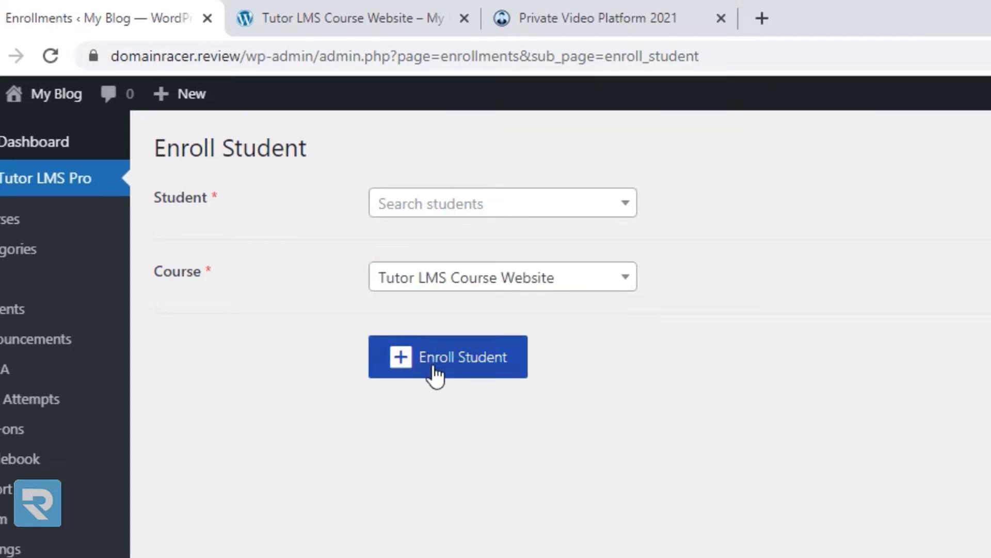
left_click(231, 441)
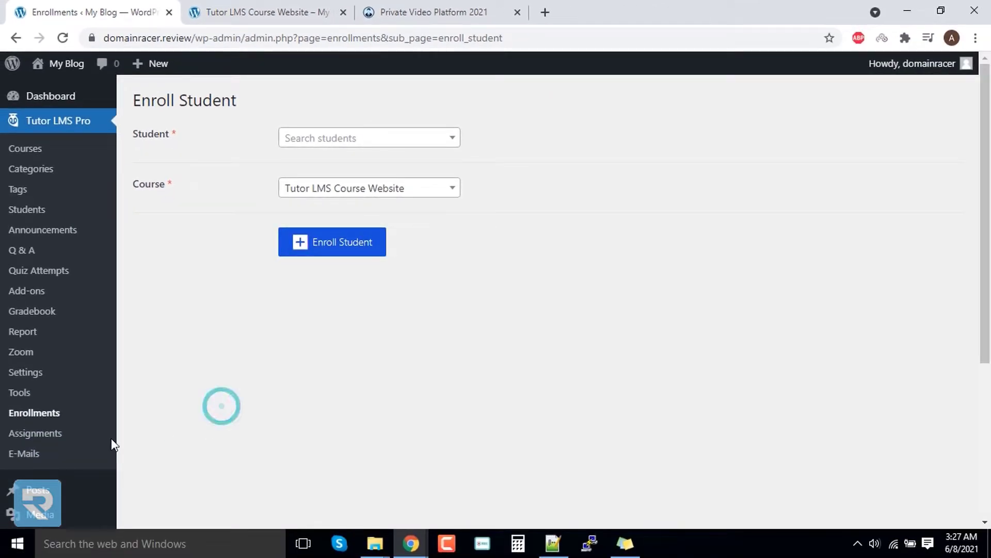
Step: Look through the e-mail notification events with their template variables, and view the submitted assignments list
left_click(69, 454)
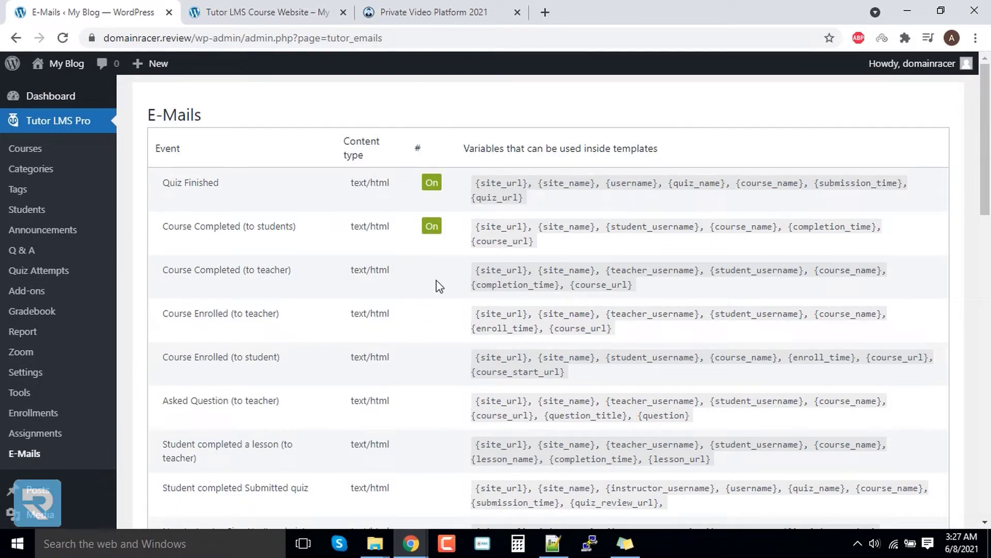
scroll(427, 299, "down", 3)
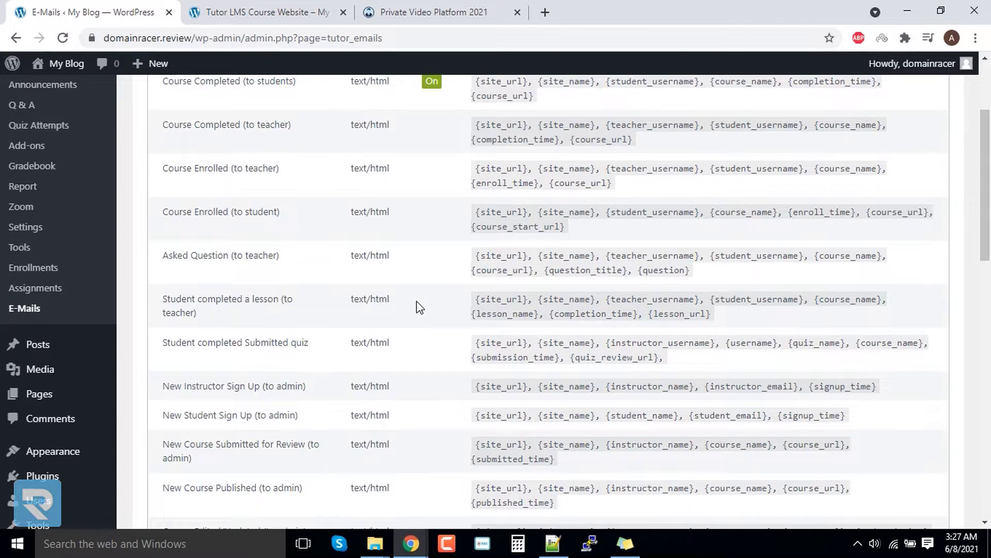
scroll(62, 378, "up", 2)
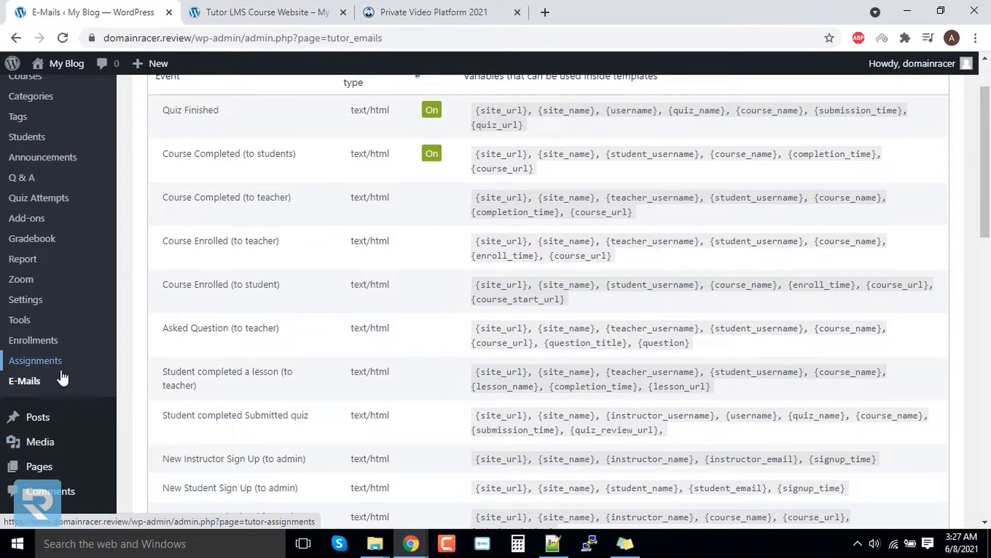
left_click(50, 365)
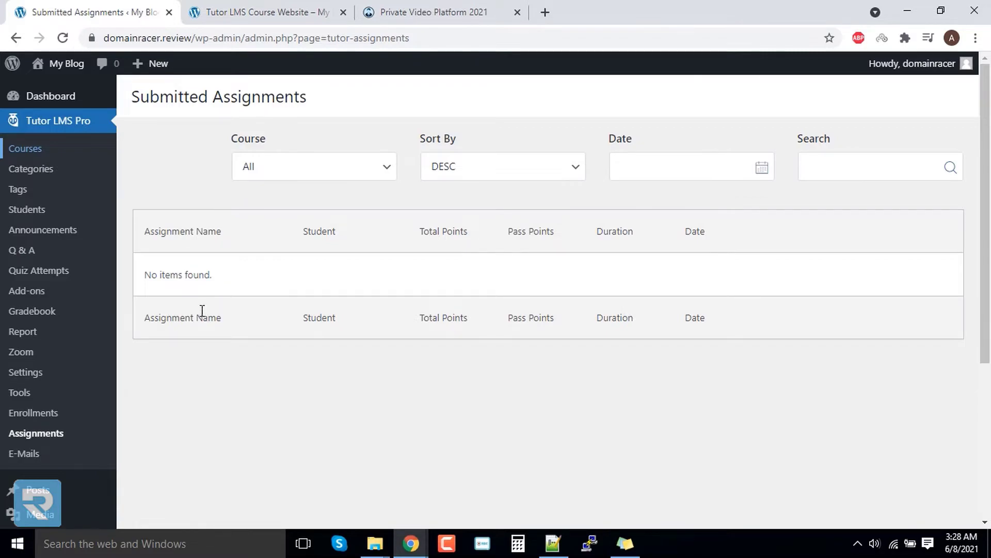
Step: Open the course list in a new browser tab and open SEO Advanced Course 2021 for editing
right_click(26, 147)
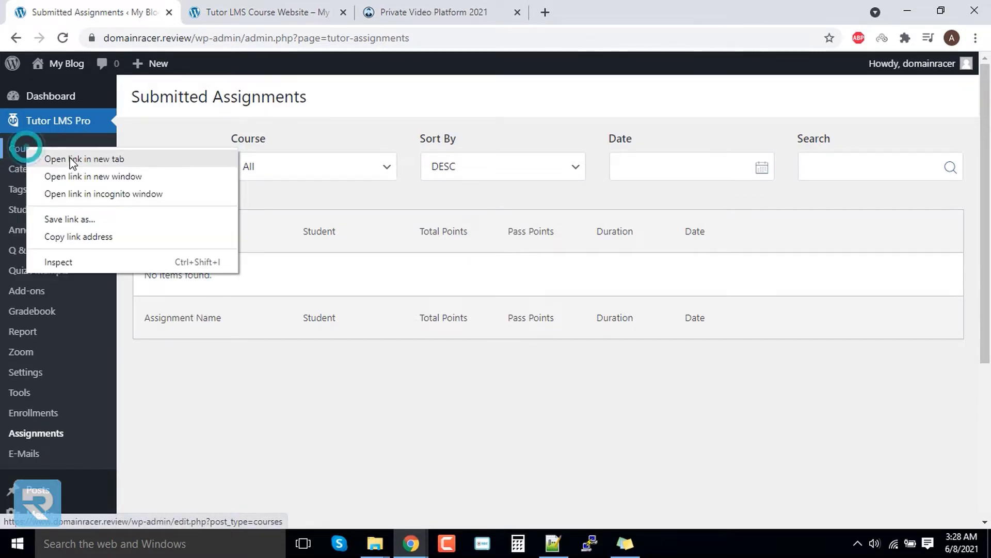
left_click(73, 160)
left_click(314, 13)
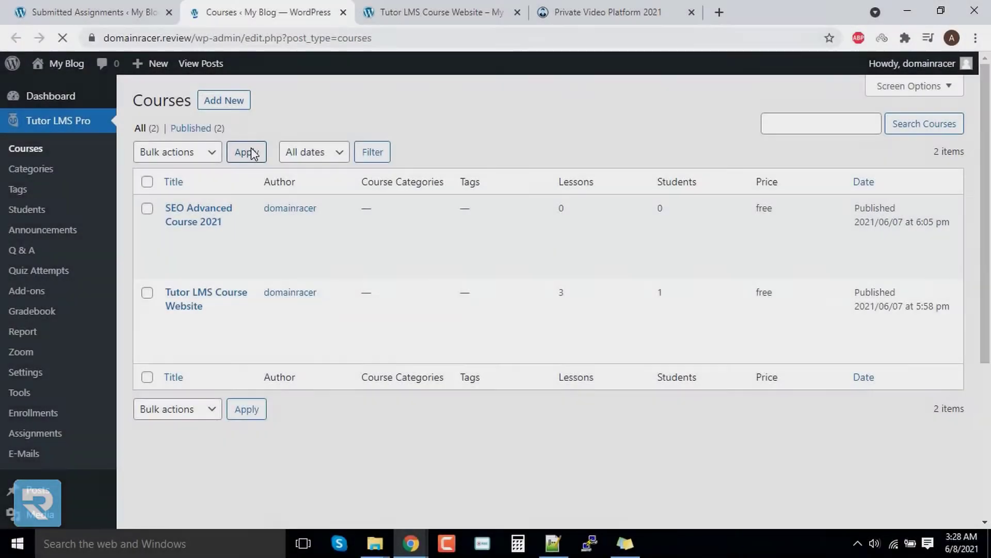
mouse_move(206, 260)
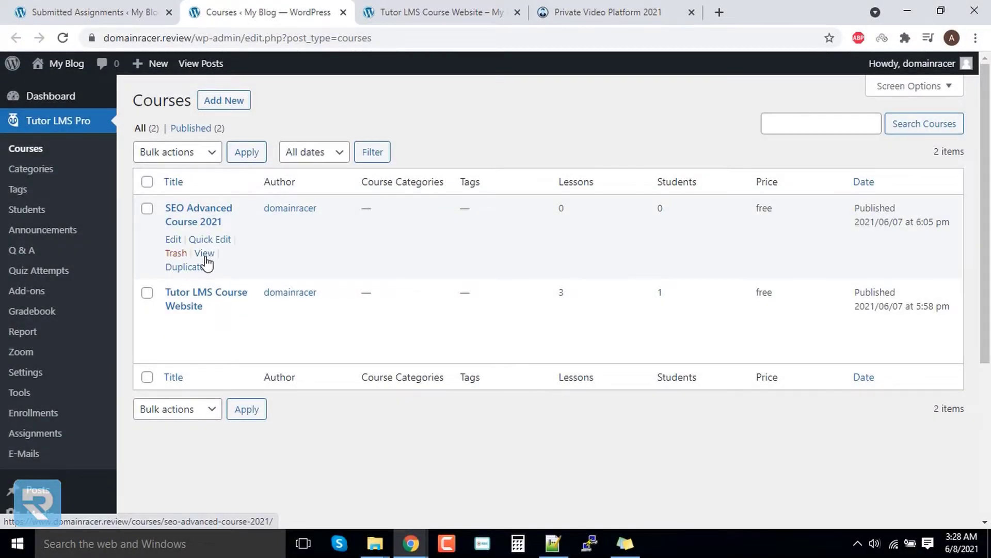
left_click(174, 239)
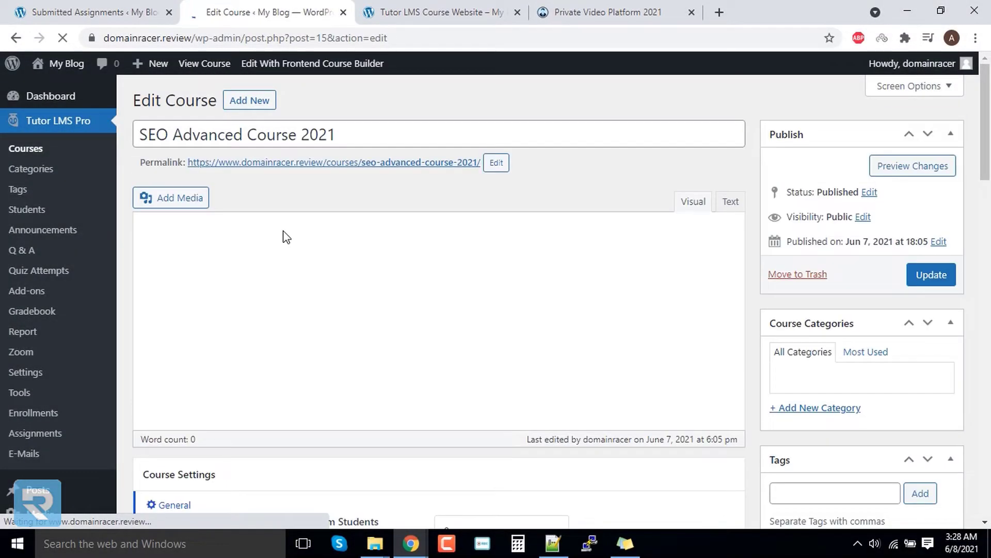
Step: Start a new assignment under the "Web- pment team in the area of SEO" topic in the Course Builder
scroll(285, 238, "down", 15)
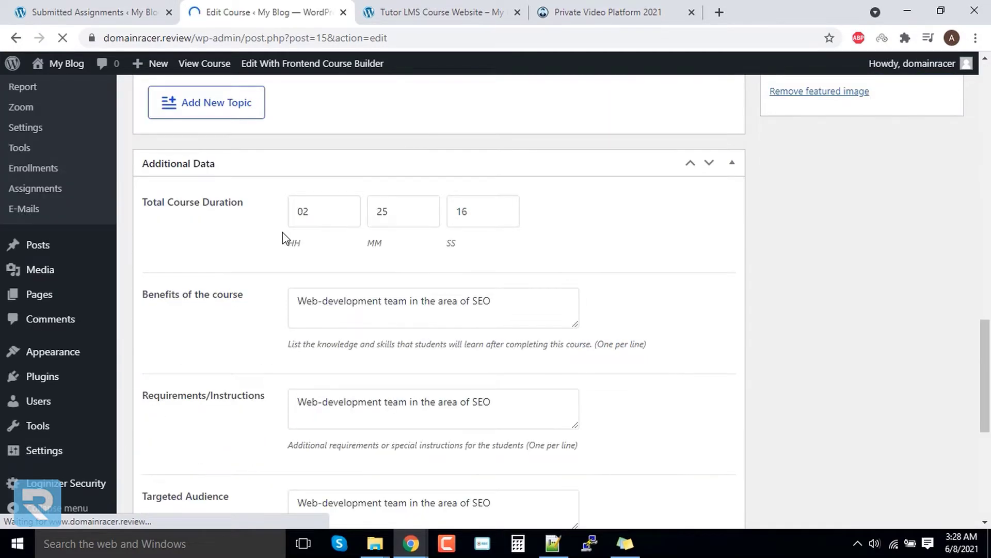
scroll(282, 236, "down", 7)
scroll(281, 235, "up", 7)
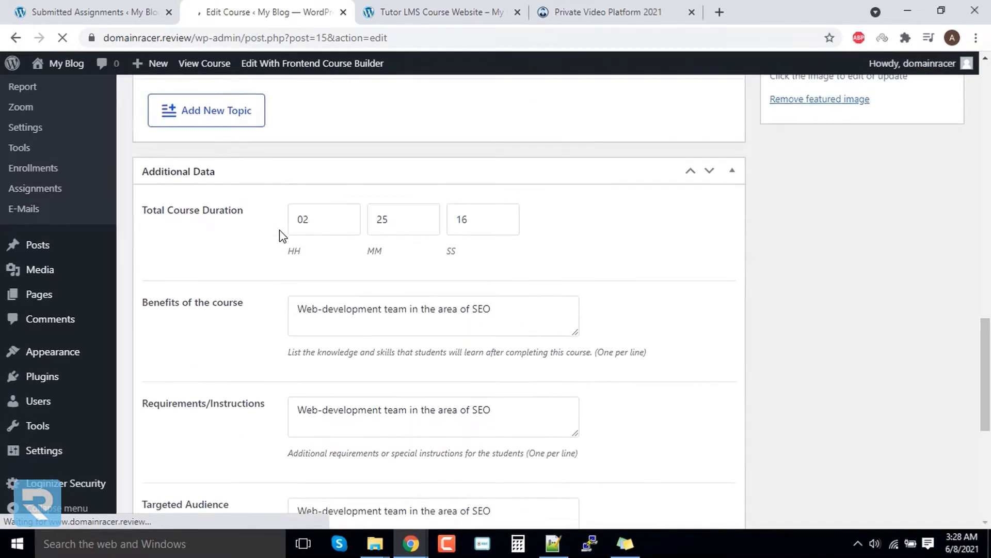
scroll(279, 230, "up", 4)
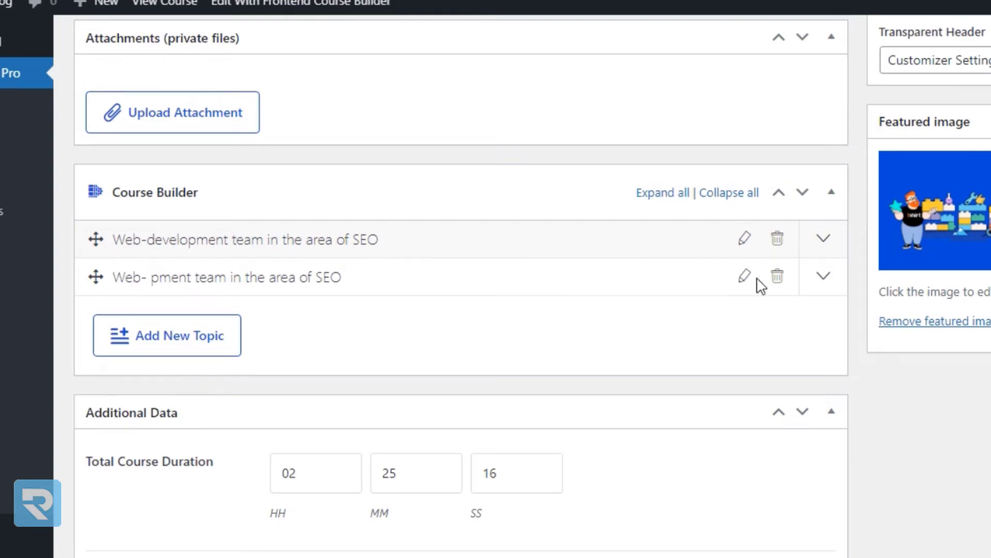
left_click(824, 281)
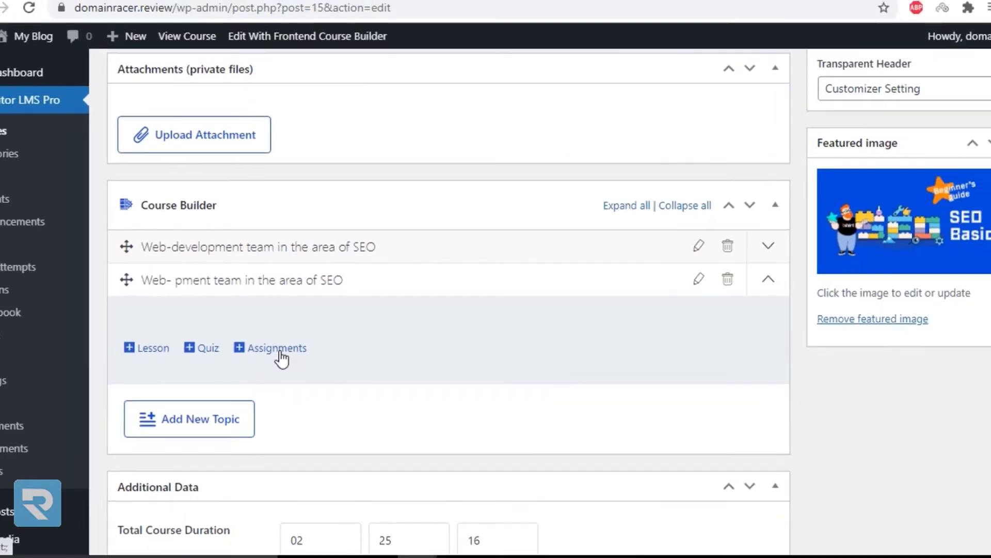
left_click(272, 362)
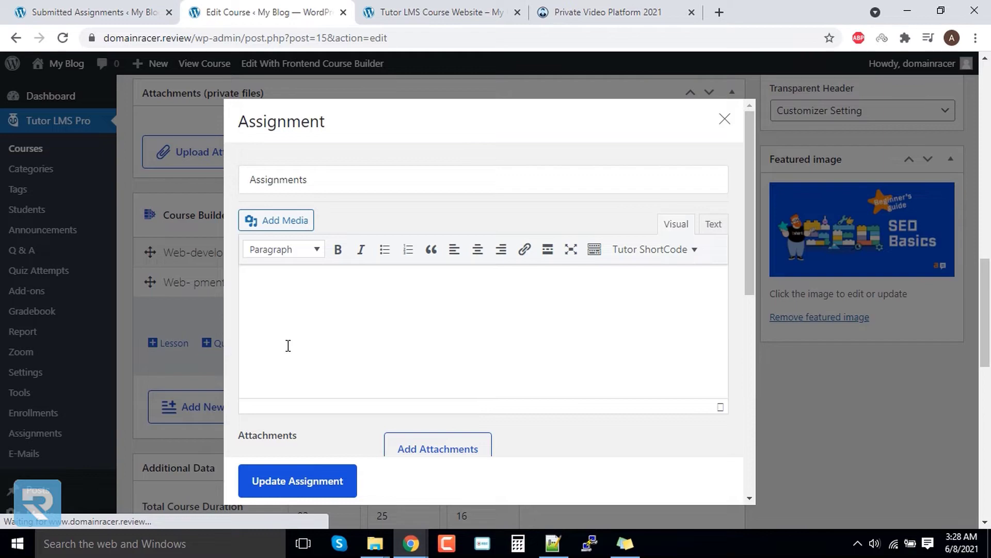
Step: Examine the assignment form's title, content, attachments, time duration units, points, file upload and file size settings
left_click_drag(317, 177, 215, 175)
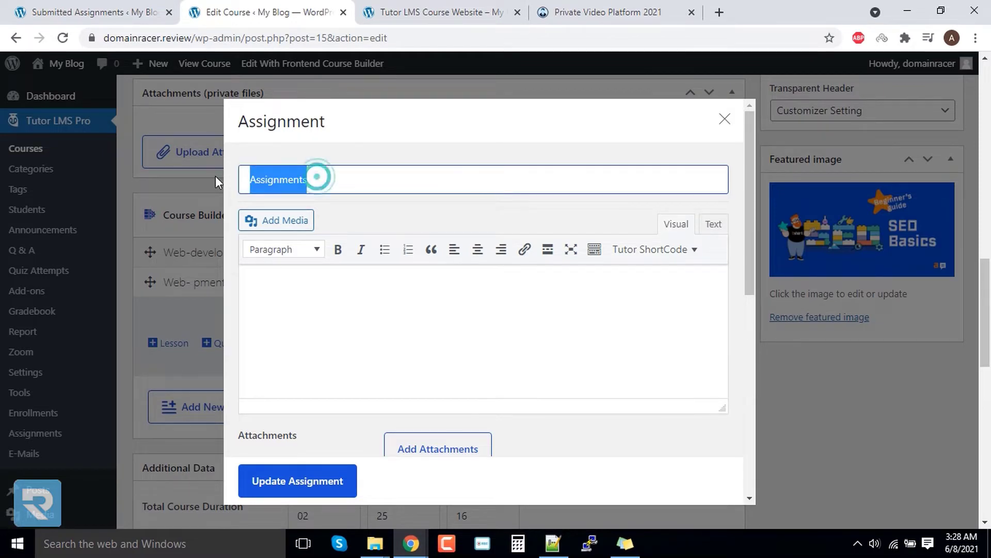
left_click(387, 336)
scroll(382, 336, "down", 3)
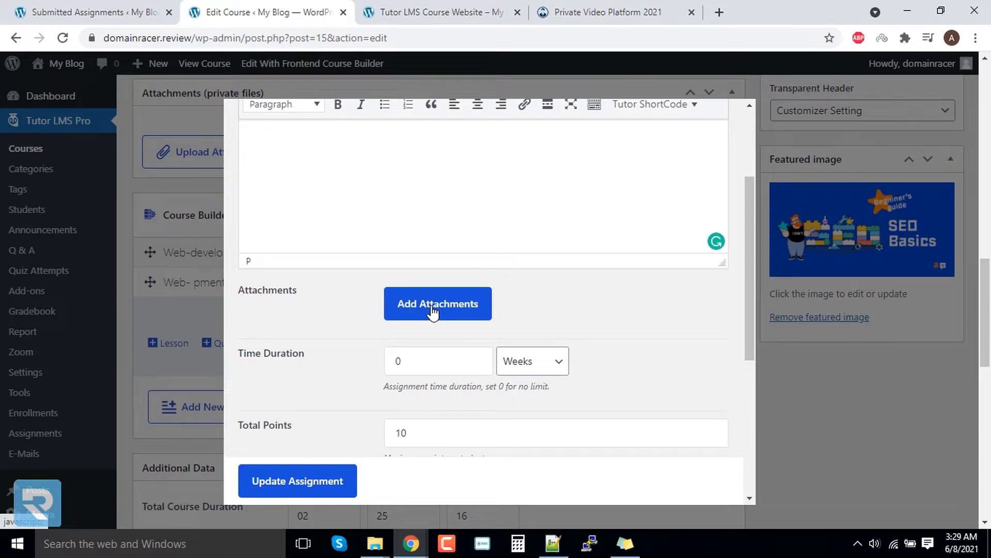
scroll(432, 313, "down", 2)
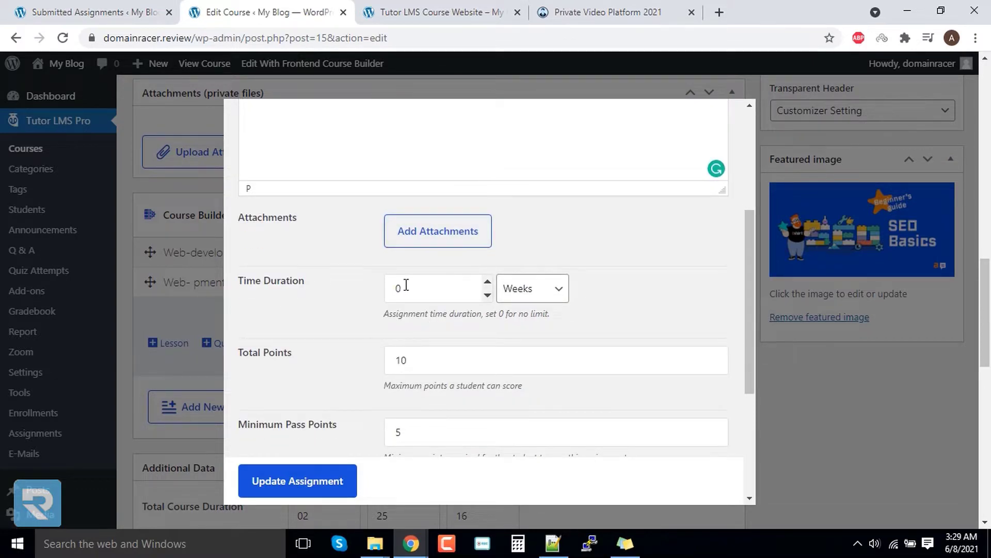
left_click(531, 293)
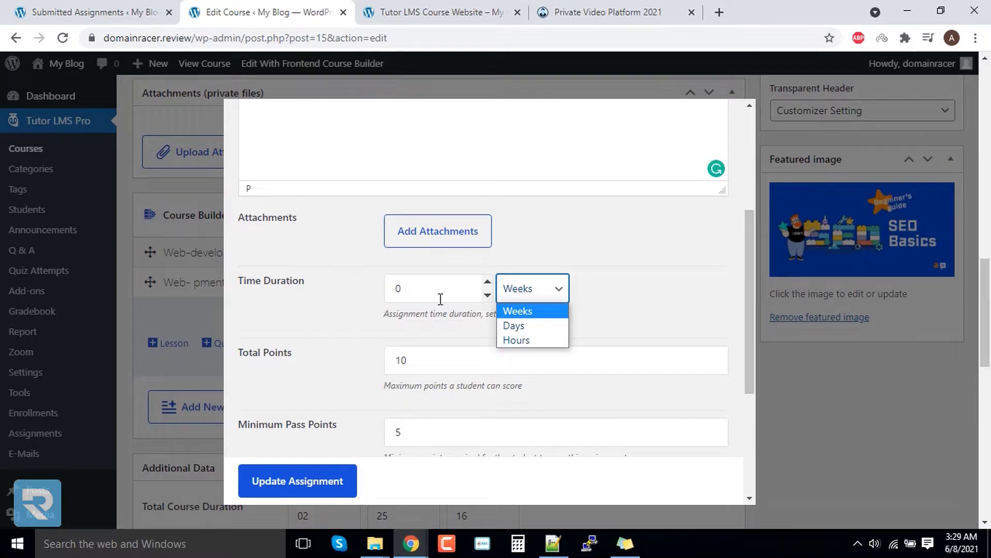
left_click(439, 329)
scroll(442, 327, "down", 2)
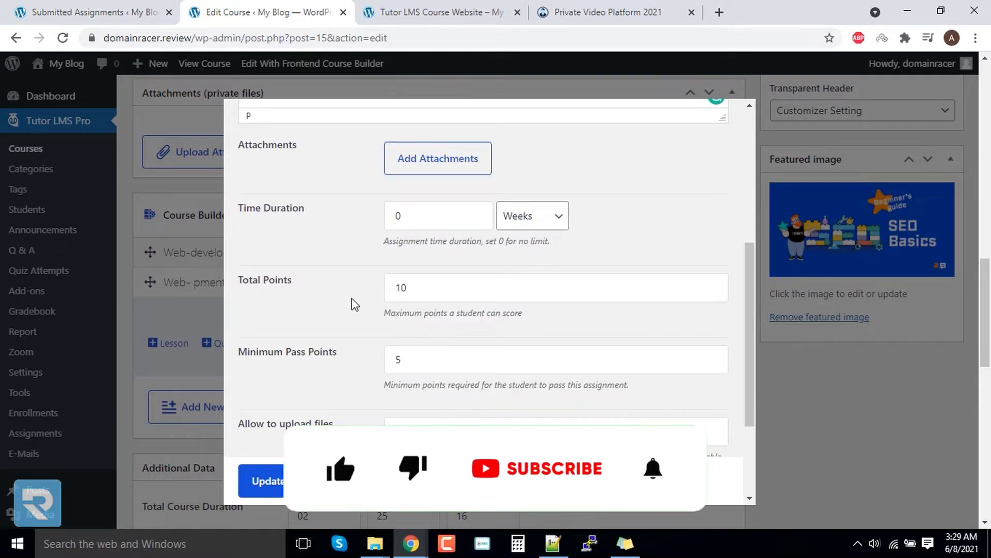
scroll(354, 300, "down", 1)
scroll(354, 298, "down", 3)
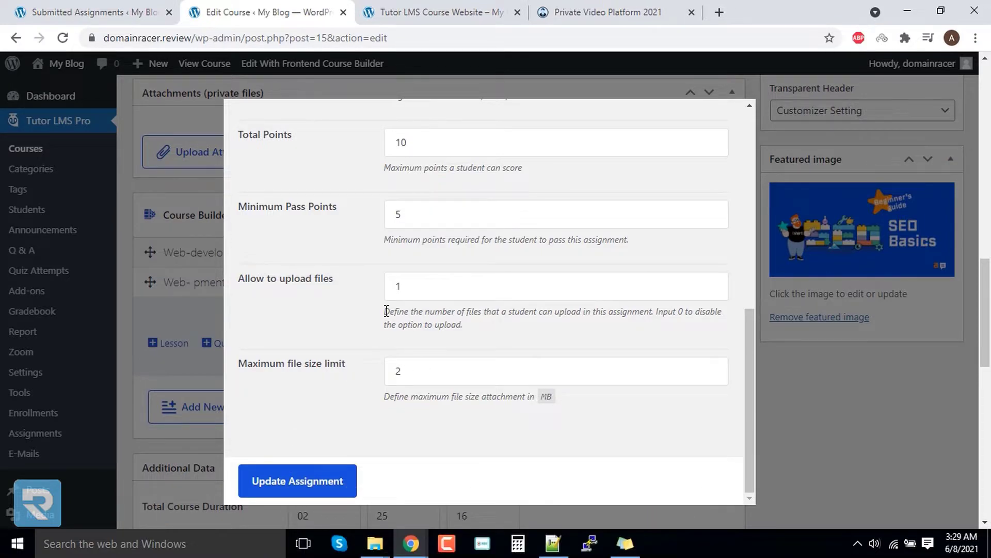
Step: Set the assignment's time duration to 1 week
scroll(387, 307, "up", 10)
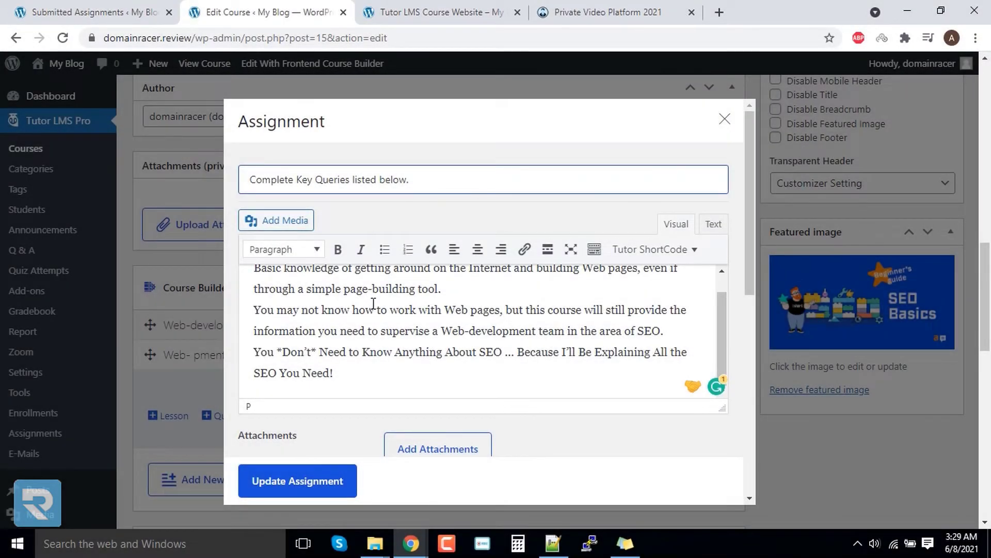
scroll(516, 320, "down", 5)
scroll(487, 325, "up", 1)
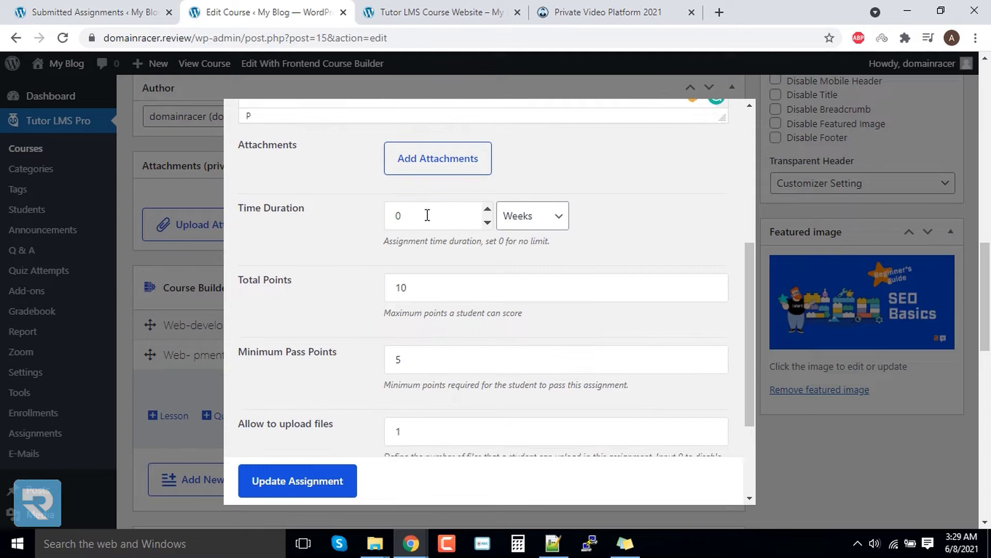
double_click(426, 214)
type("1")
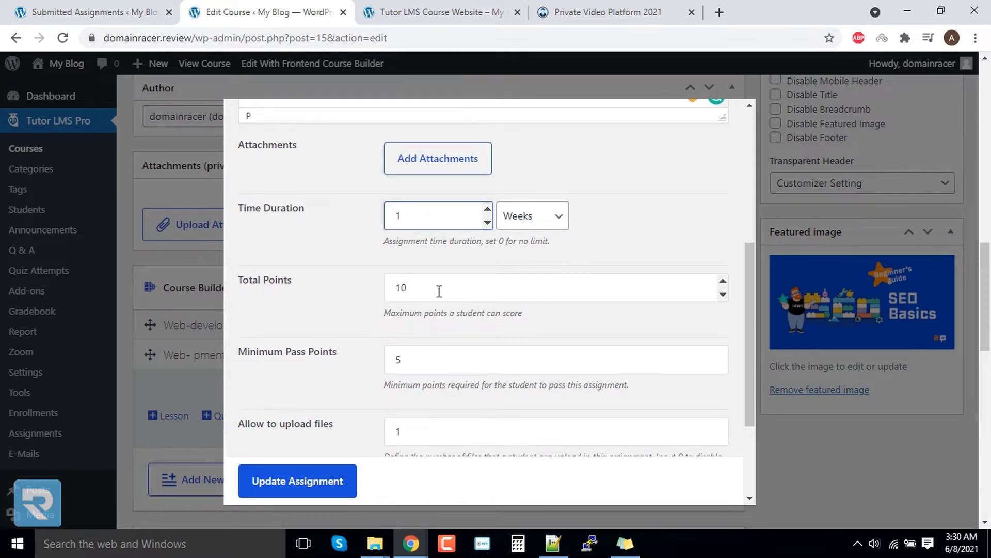
Step: Set the assignment's minimum pass points to 4 and the number of files students can upload to 2
left_click(336, 358)
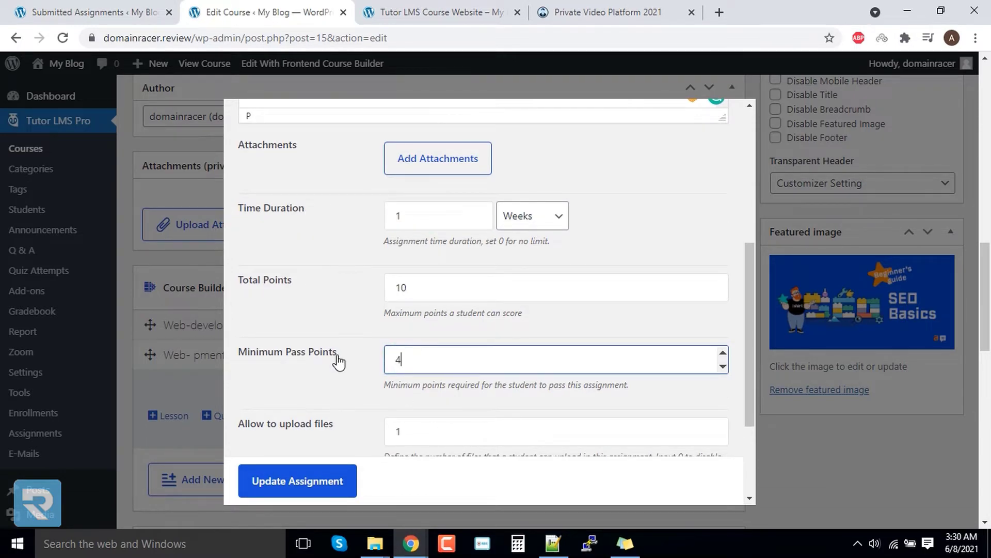
scroll(454, 380, "down", 1)
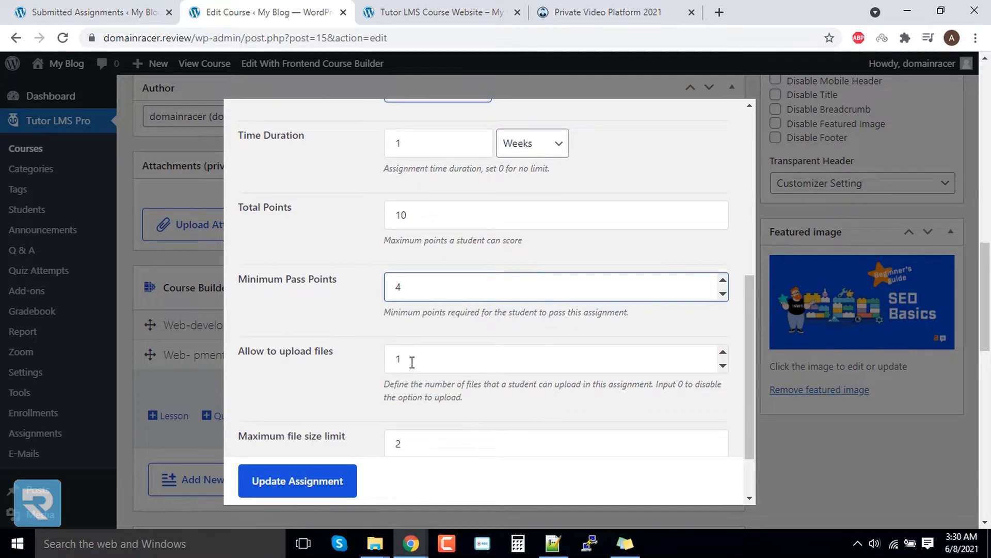
double_click(412, 362)
type("2")
scroll(414, 367, "down", 1)
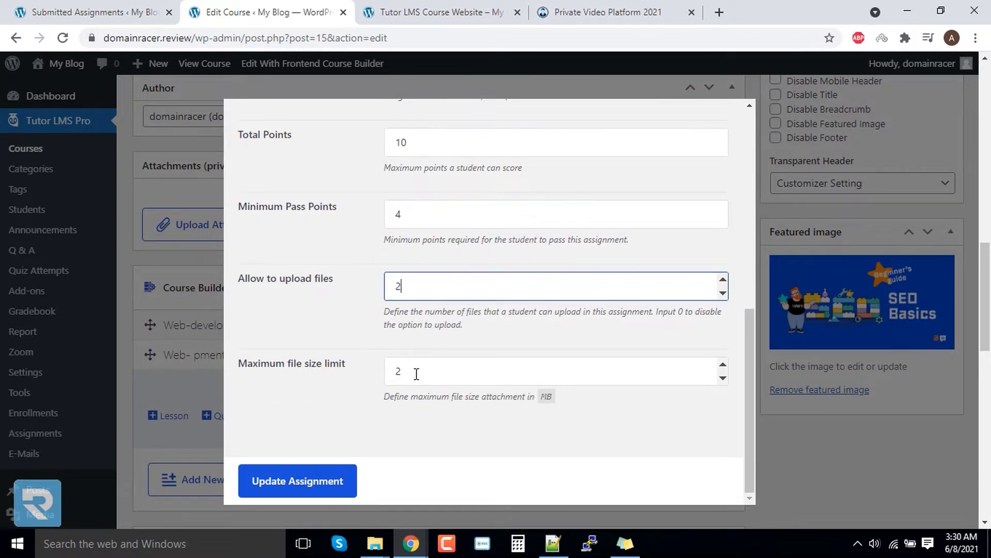
Step: Set the assignment's maximum file size limit to 3 MB and update the assignment
double_click(416, 374)
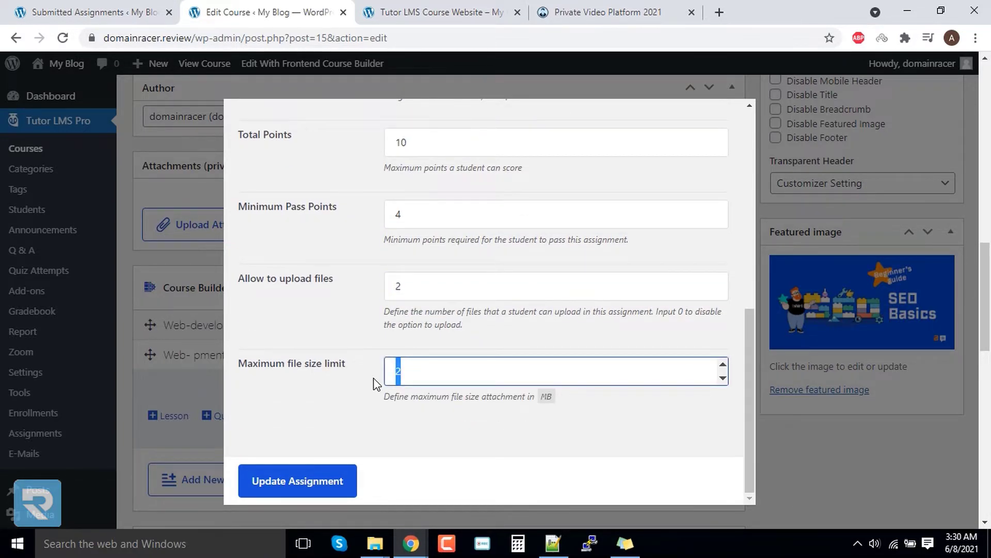
type("3")
left_click(327, 485)
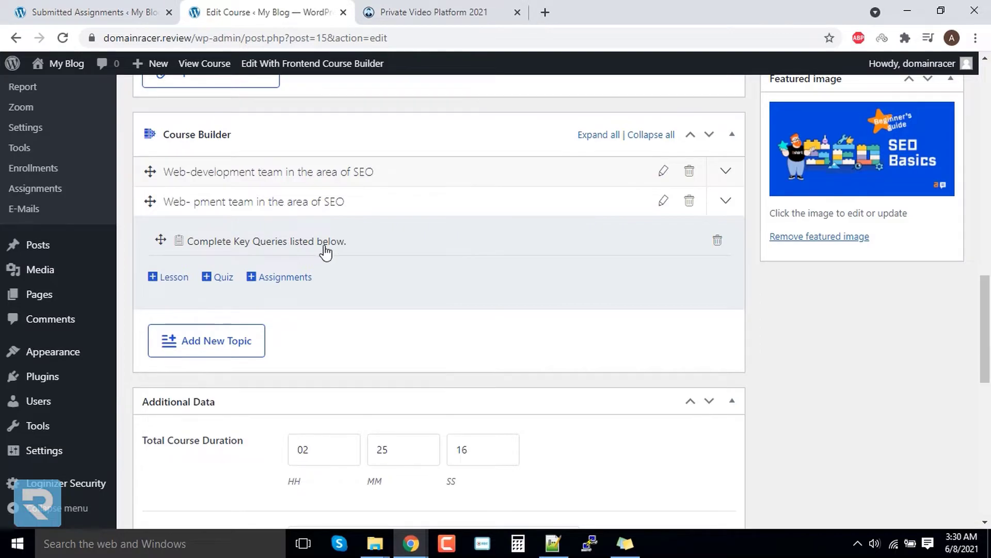
Step: Visit the published SEO Advanced Course 2021 page and open "Complete Key Queries listed below." under the "Web- pment team in the area of SEO" topic
scroll(325, 250, "up", 15)
middle_click(326, 164)
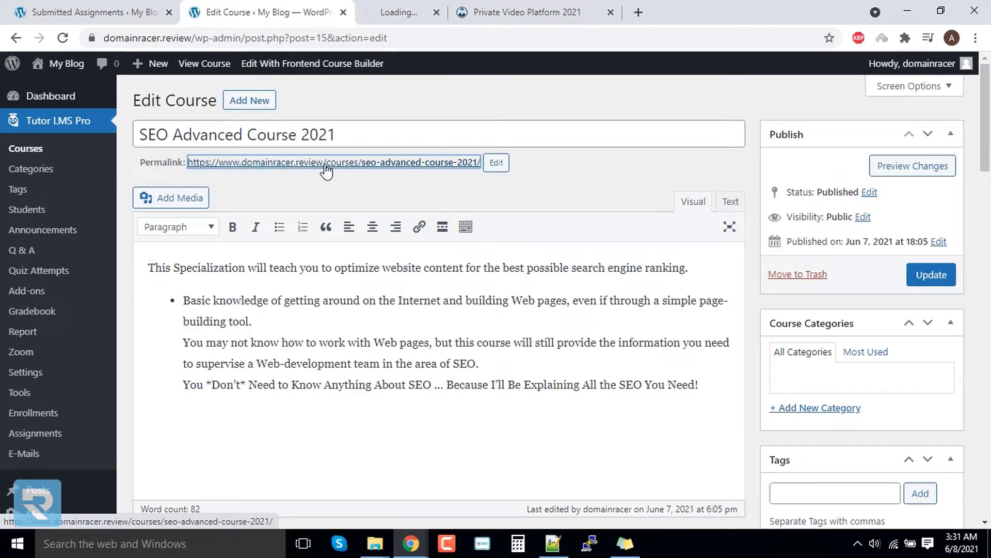
key("ctrl+Tab")
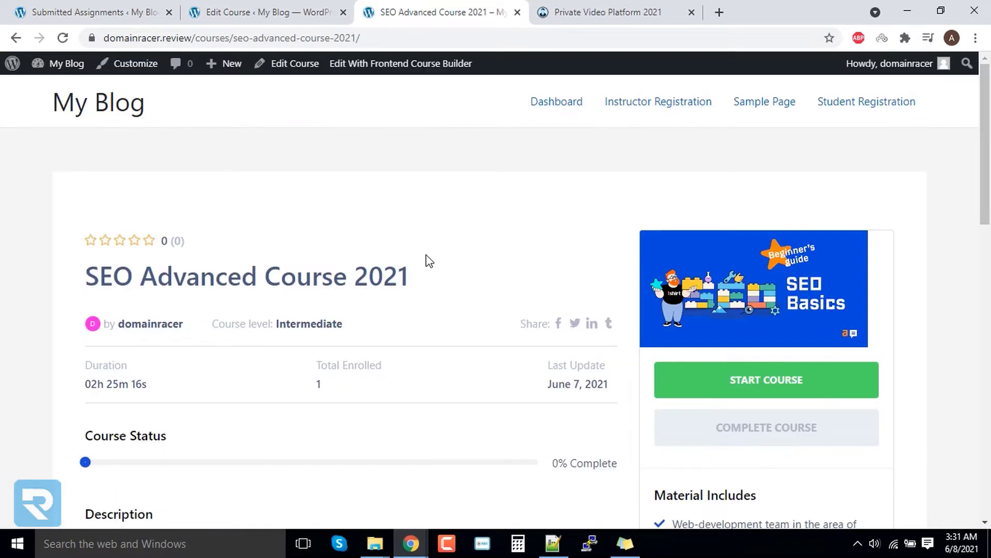
scroll(427, 261, "down", 9)
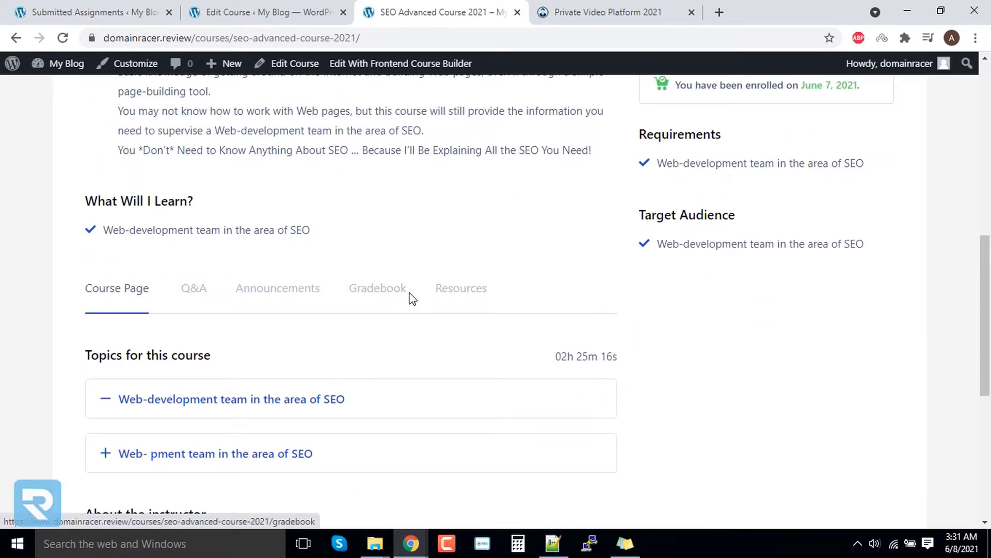
scroll(336, 310, "down", 1)
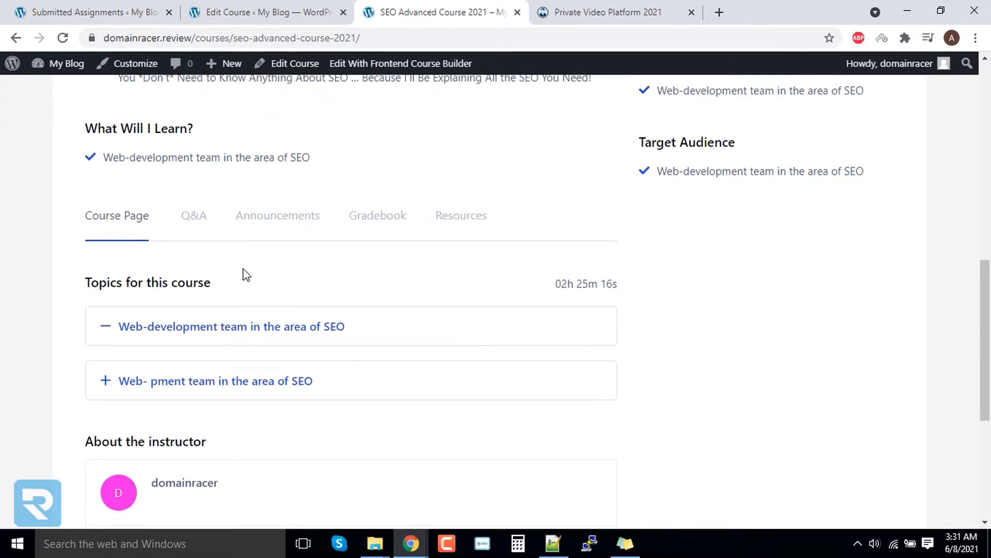
left_click(106, 383)
scroll(163, 309, "down", 2)
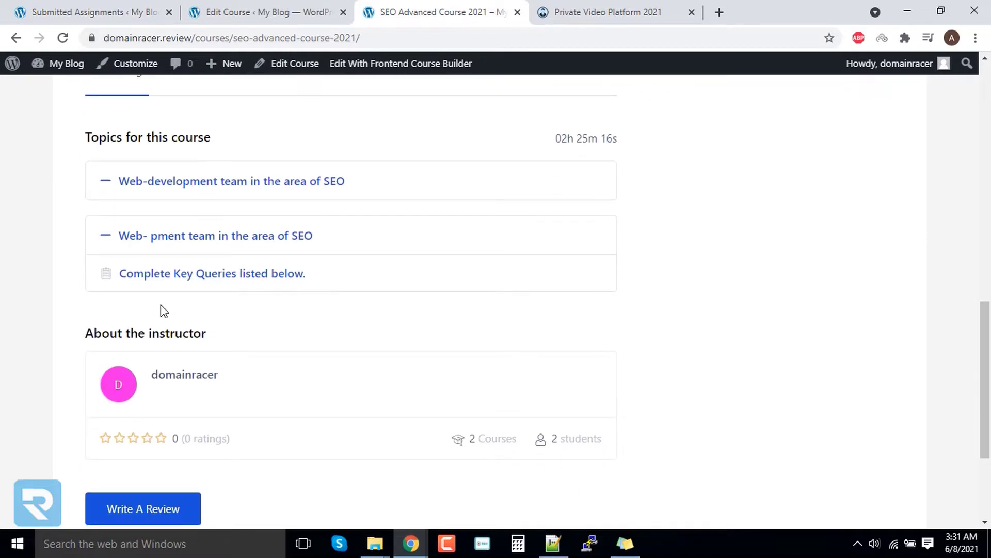
left_click(206, 276)
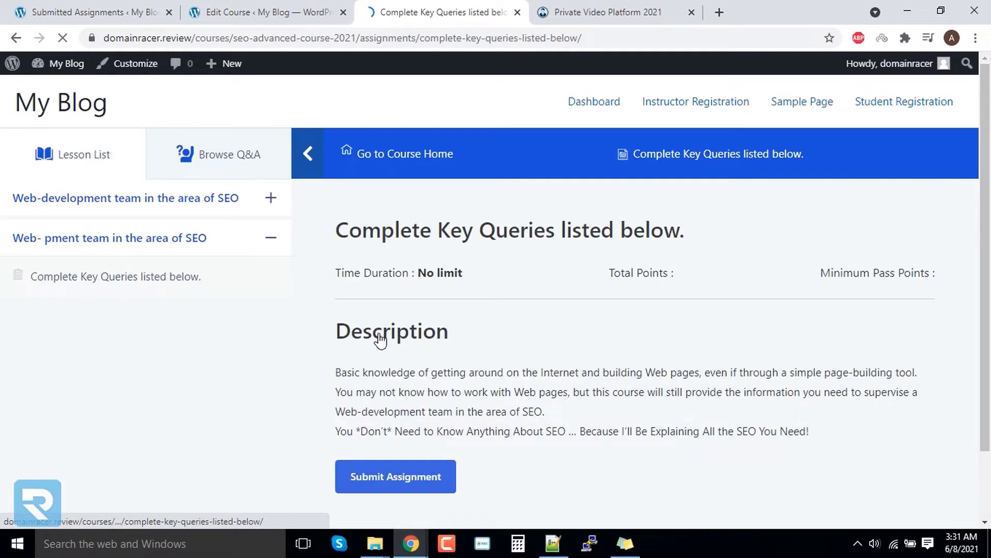
Step: Submit the assignment with an answer repeating its description text, from "Basic knowledge of getting around on the Internet" to "All the SEO You Need!"
scroll(382, 309, "down", 2)
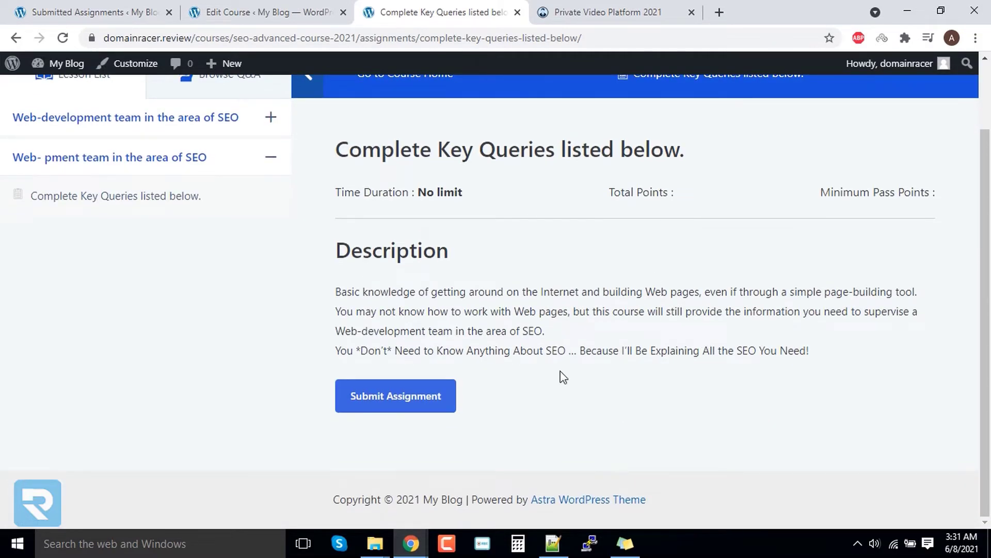
left_click(422, 404)
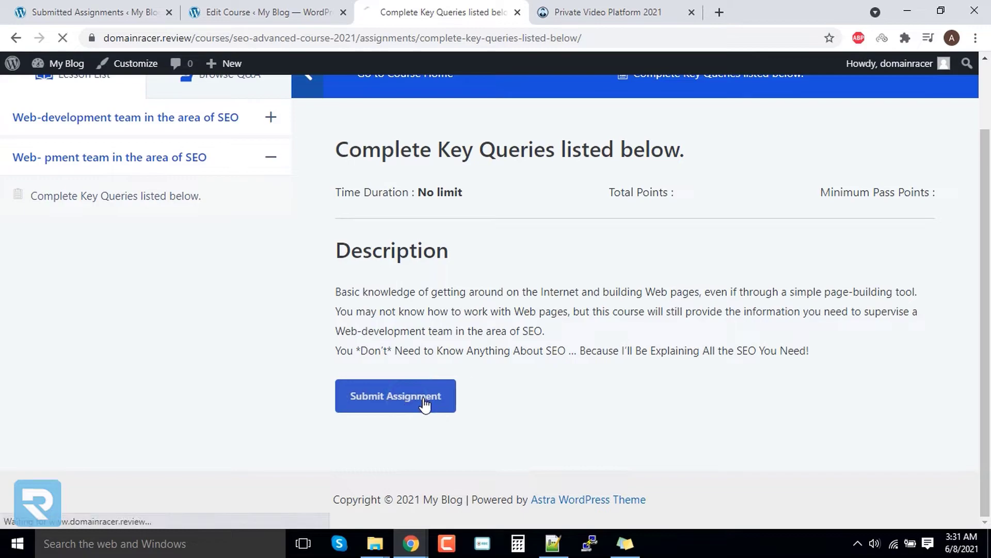
scroll(422, 395, "down", 5)
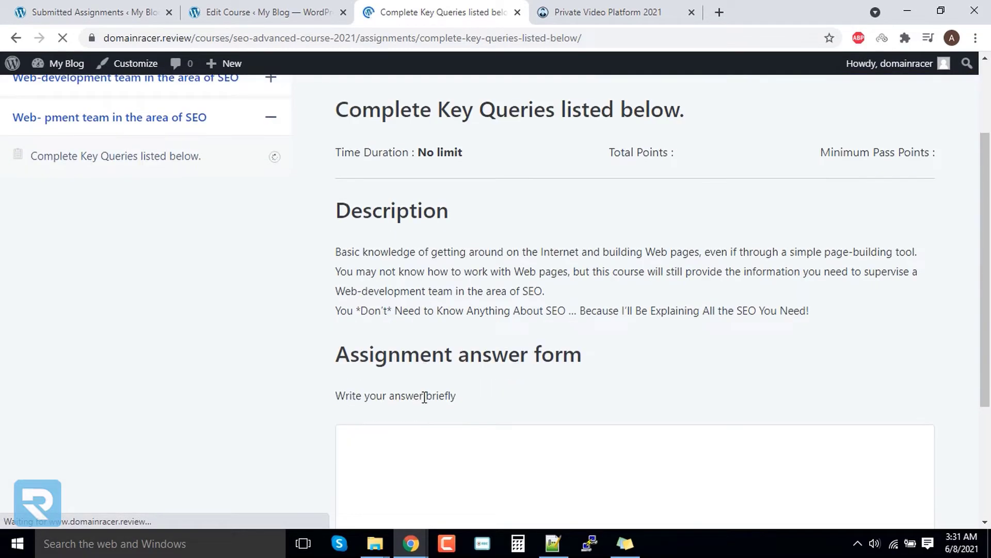
left_click(416, 262)
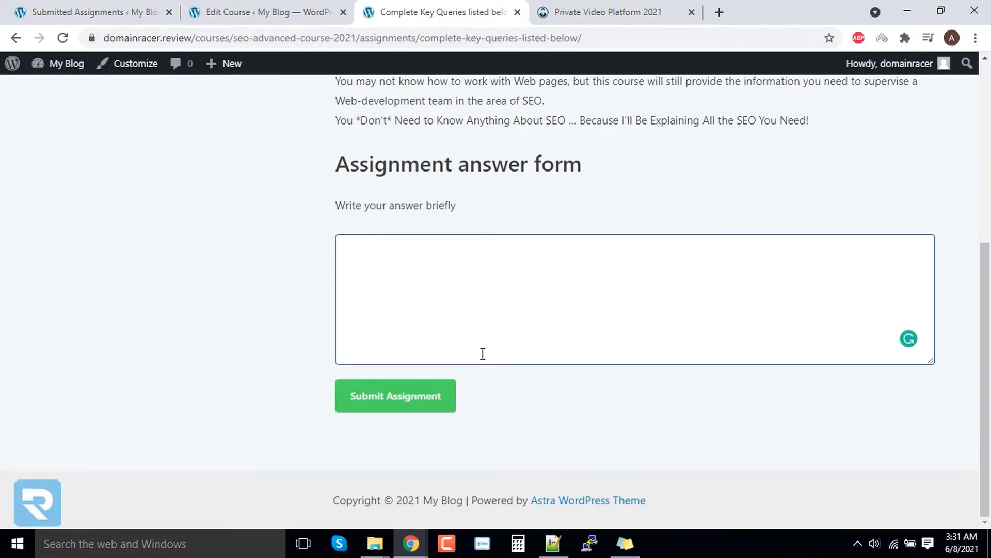
type("Basic knowledge of getting around on the Internet and building Web pages, even if through a simple page-building tool. You may not know how to work with Web pages, but this course will still provide the information you need to supervise a Web-development team in the area of SEO. You *Don’t* Need to Know Anything About SEO ... Because I’ll Be Explaining All the SEO You Need!")
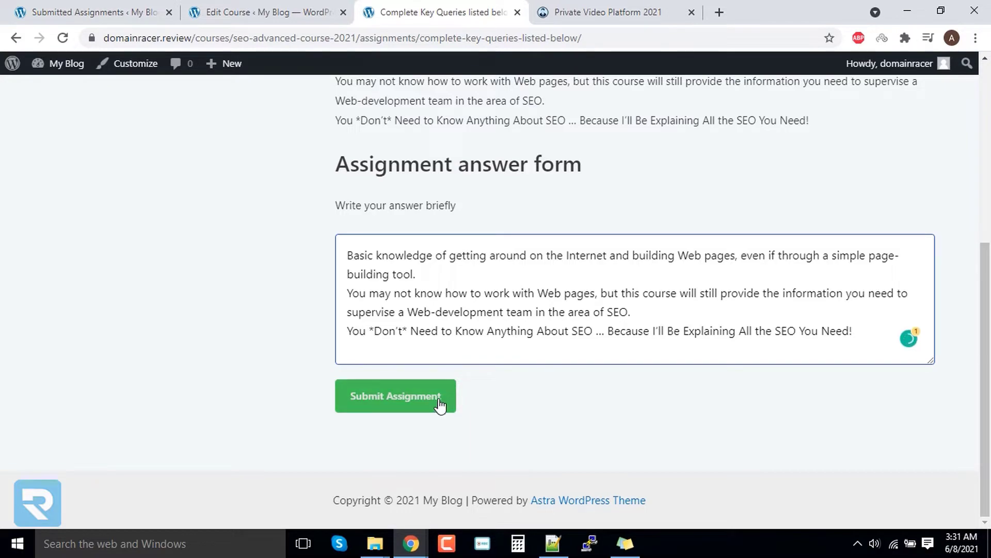
left_click(440, 405)
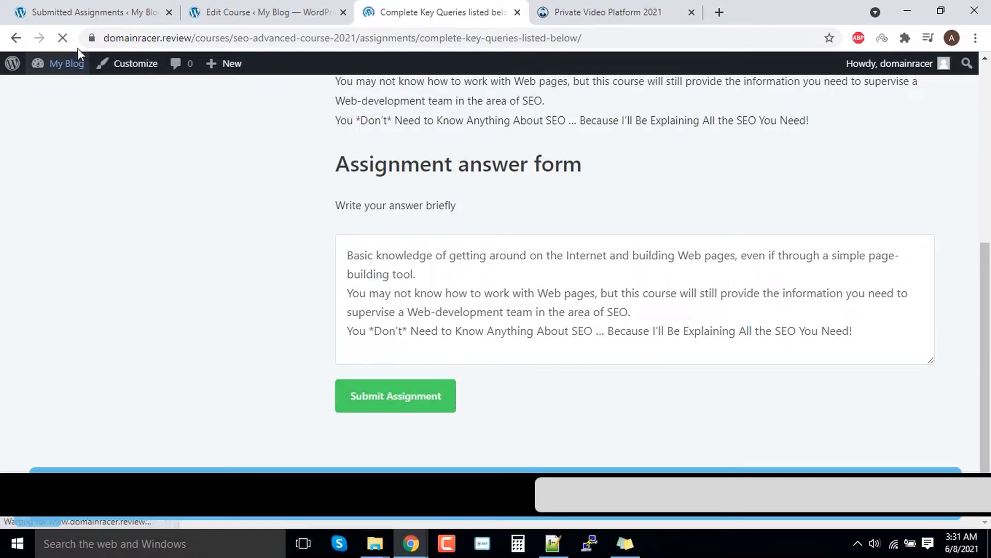
Step: Reload the Submitted Assignments list, open the "Complete Key Queries listed below." submission for evaluation, and examine its points and feedback fields
left_click(119, 16)
right_click(474, 213)
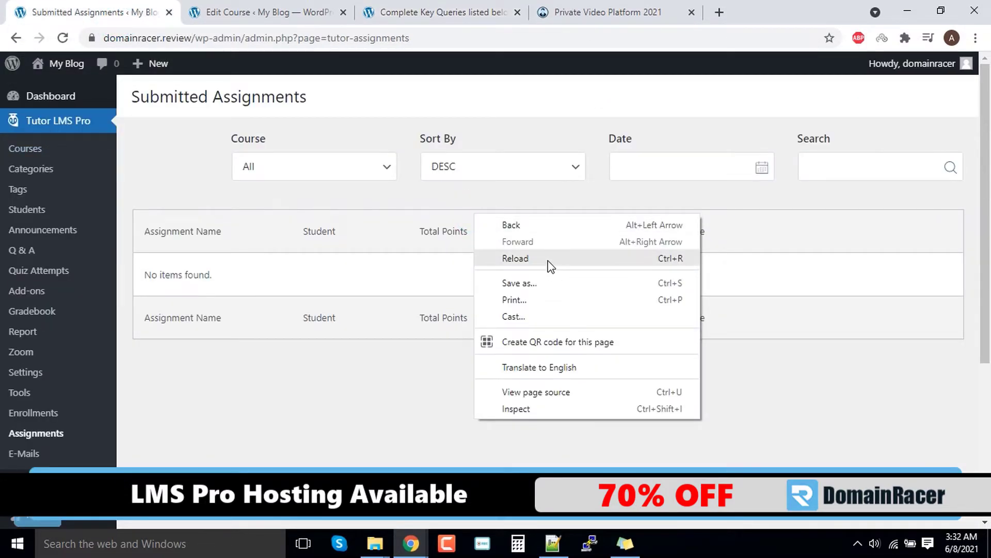
left_click(548, 264)
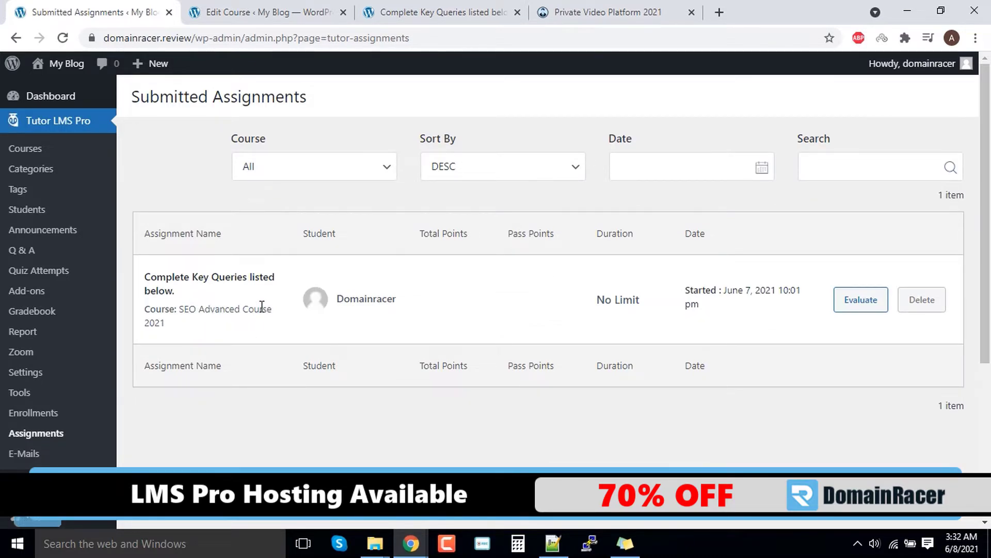
left_click(868, 307)
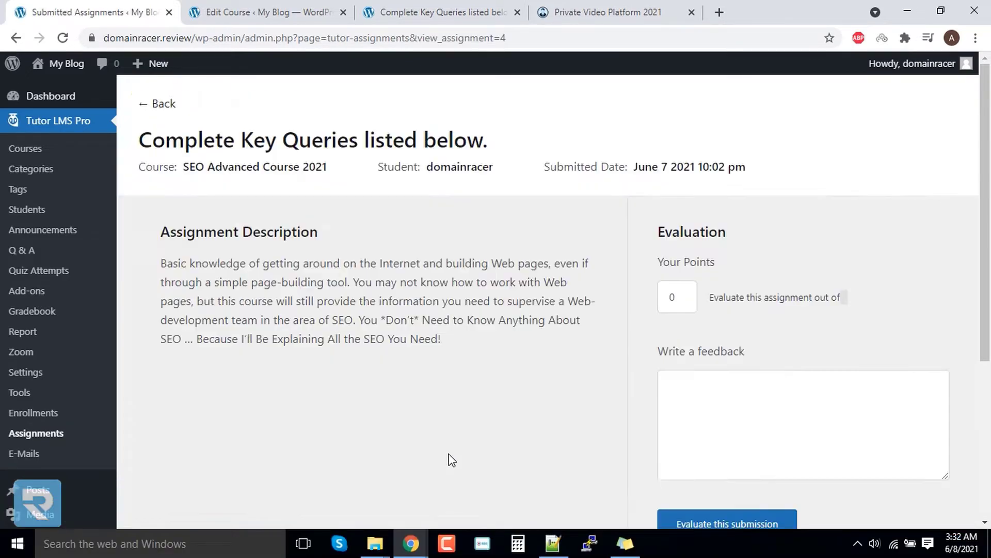
scroll(832, 222, "down", 5)
left_click(761, 200)
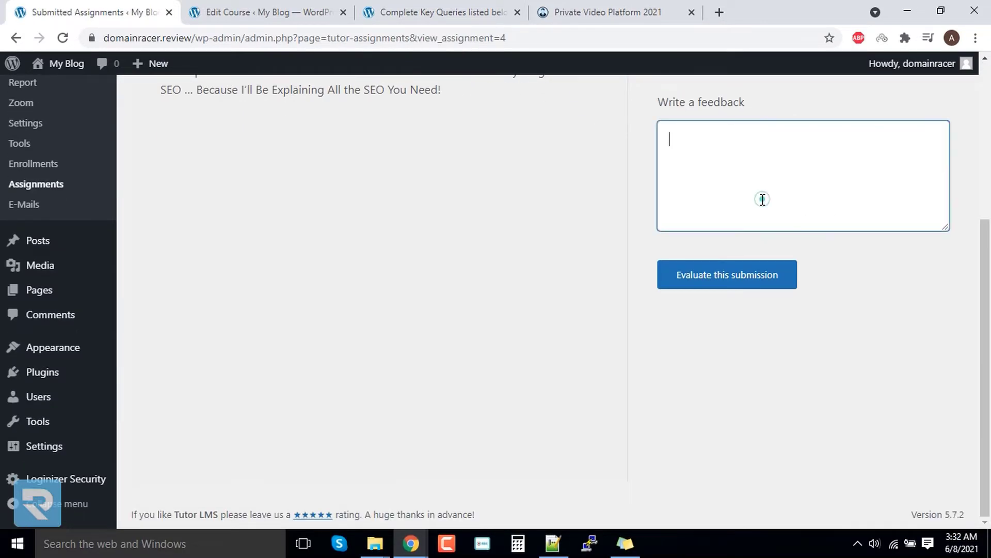
scroll(732, 259, "up", 5)
scroll(733, 274, "down", 5)
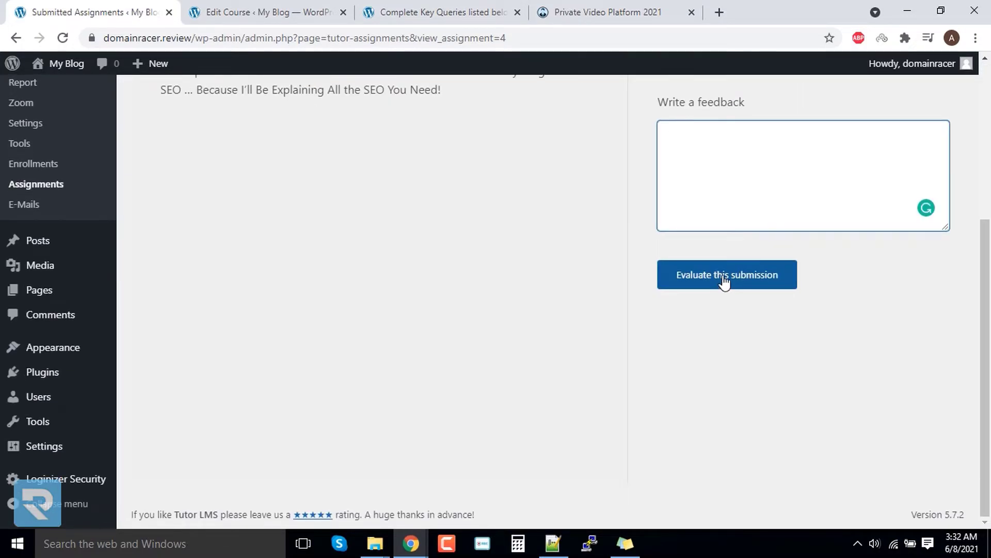
scroll(725, 281, "up", 5)
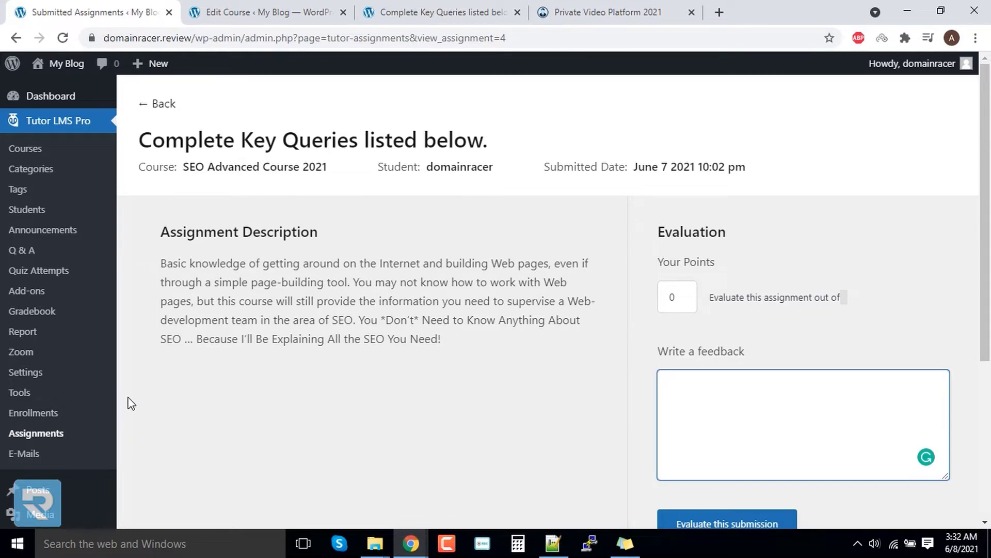
Step: Review Tutor LMS Pro's e-mail notification settings and enable the Course Enrolled e-mail to students
left_click(71, 376)
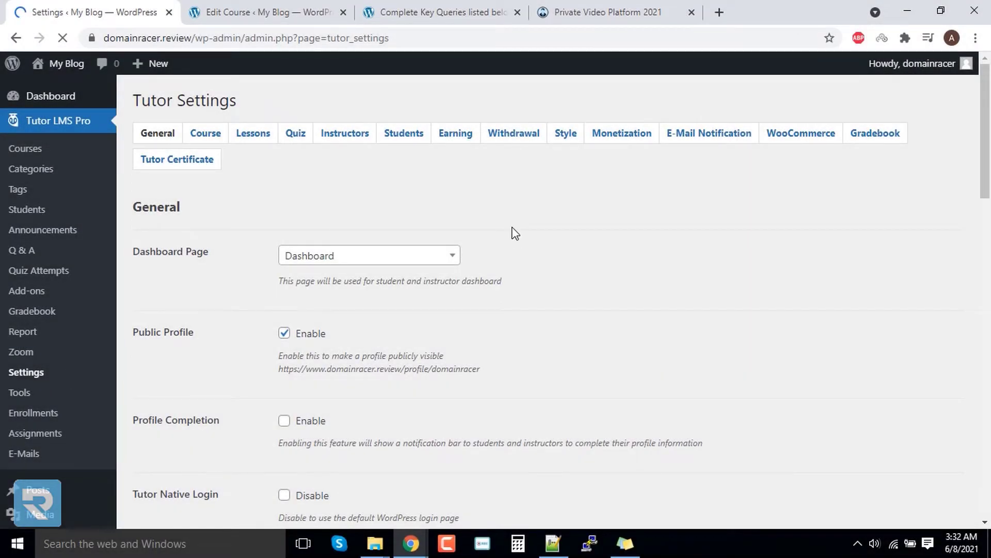
left_click(682, 137)
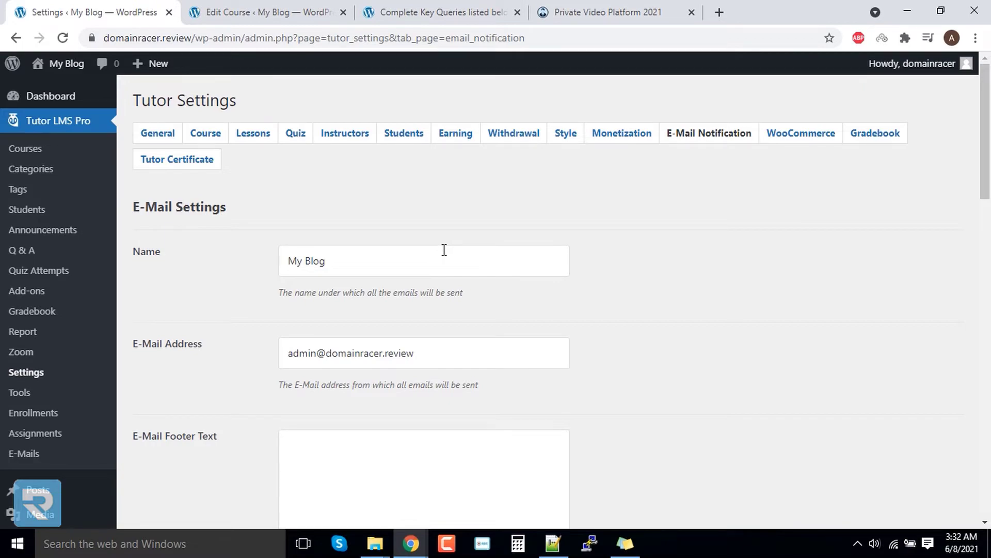
scroll(709, 251, "down", 15)
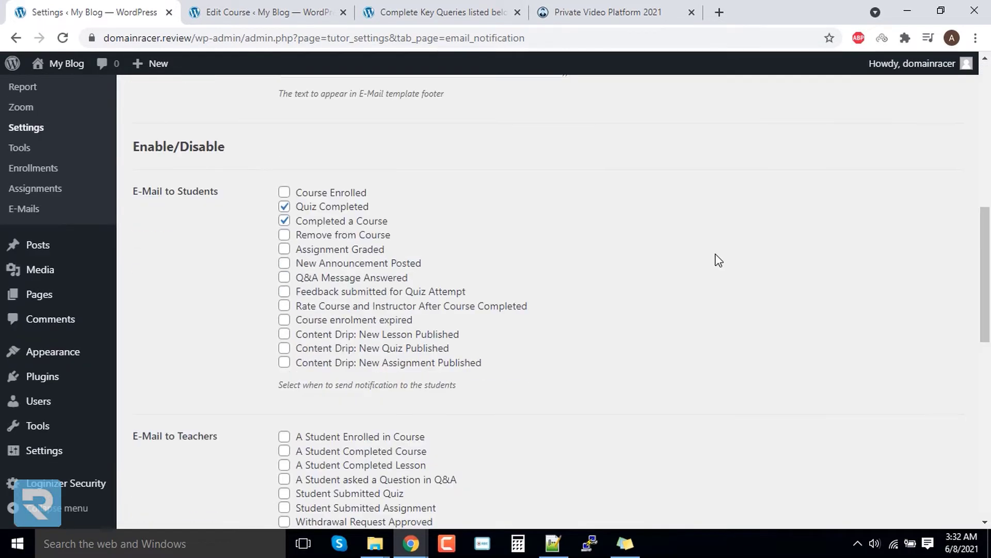
scroll(713, 266, "up", 5)
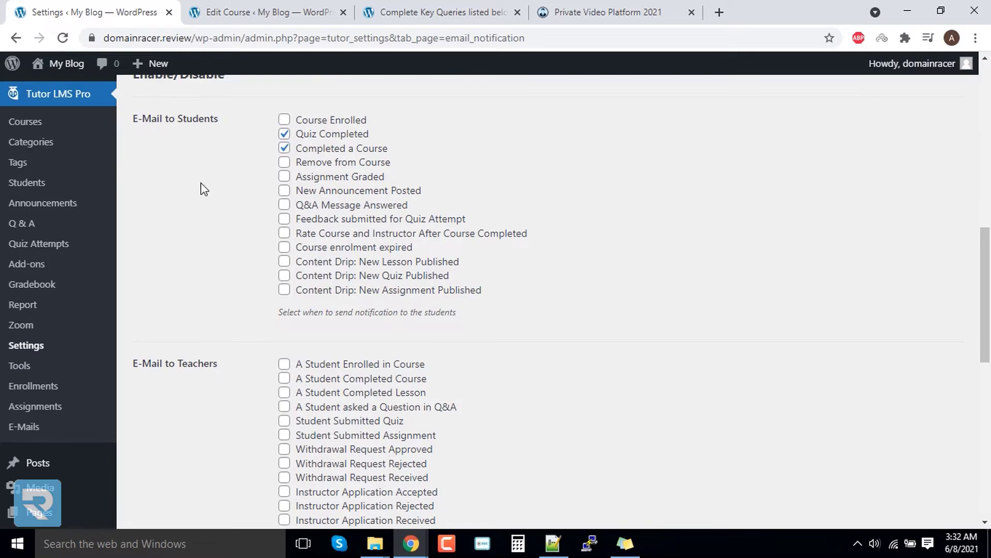
scroll(434, 102, "down", 10)
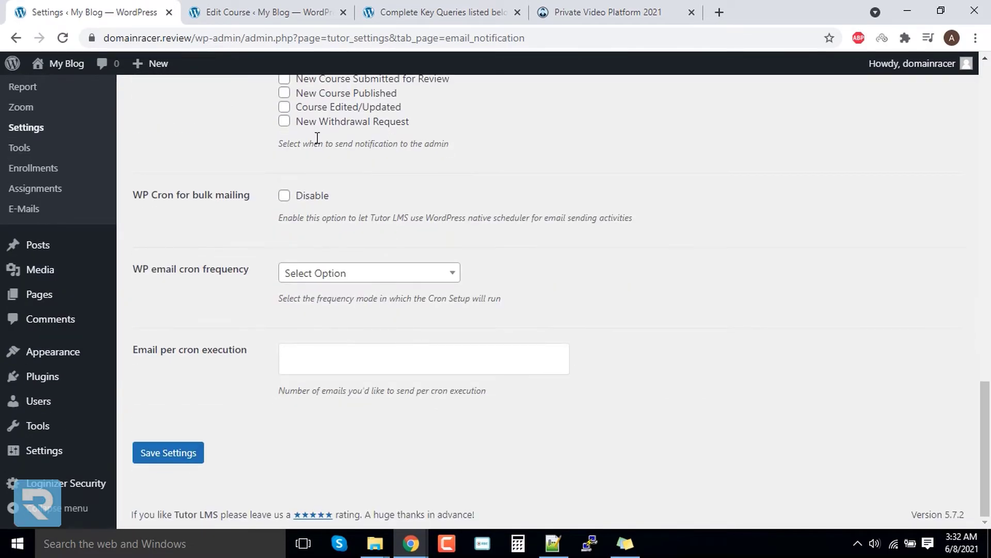
scroll(317, 137, "up", 10)
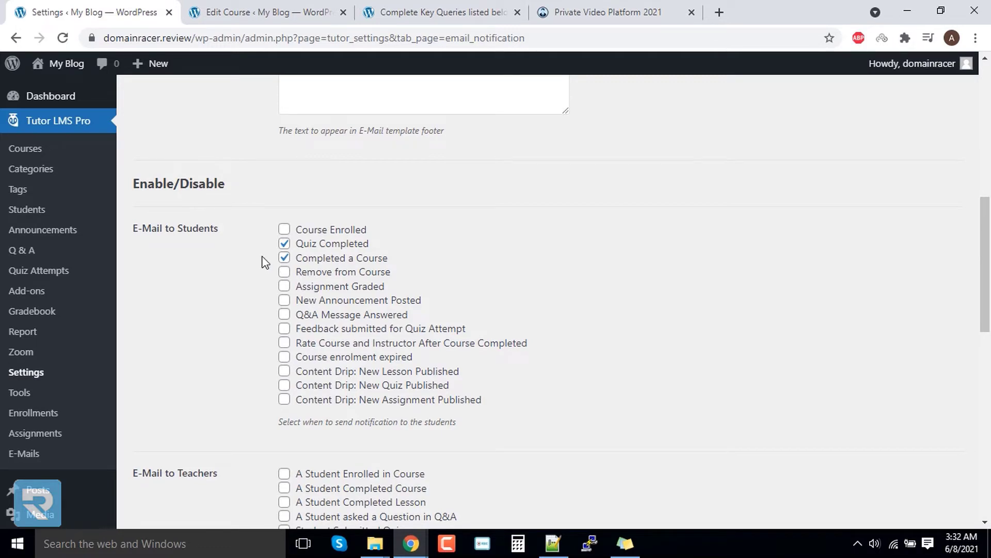
left_click(284, 229)
Step: Enable the Withdrawal Request Rejected e-mail to teachers and review the e-mail options for the admin
scroll(304, 261, "down", 3)
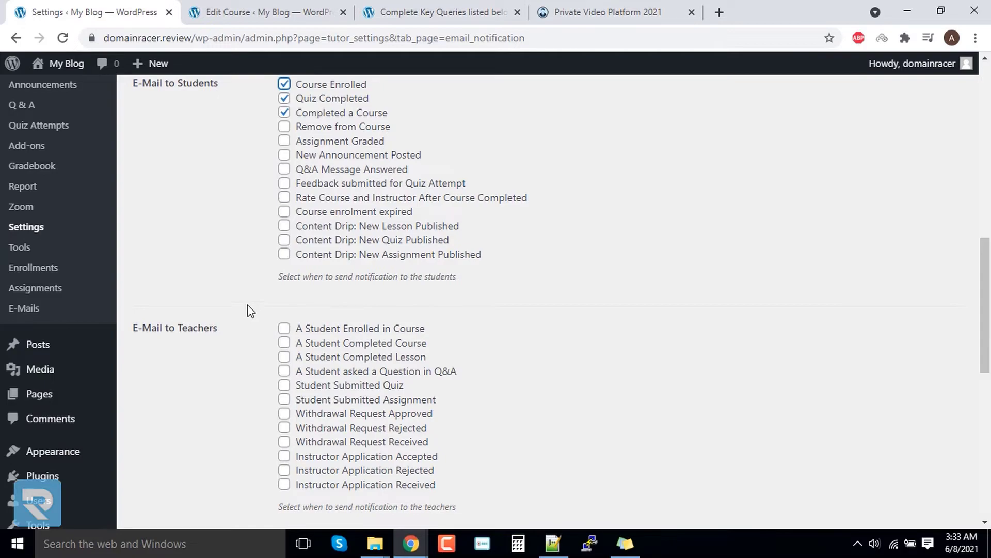
left_click(285, 429)
scroll(444, 271, "down", 2)
scroll(449, 281, "down", 7)
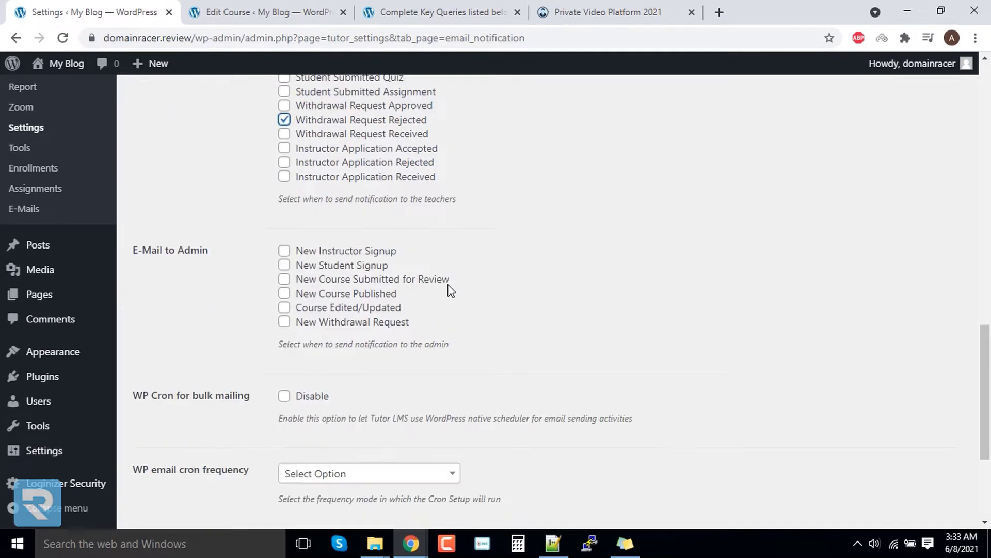
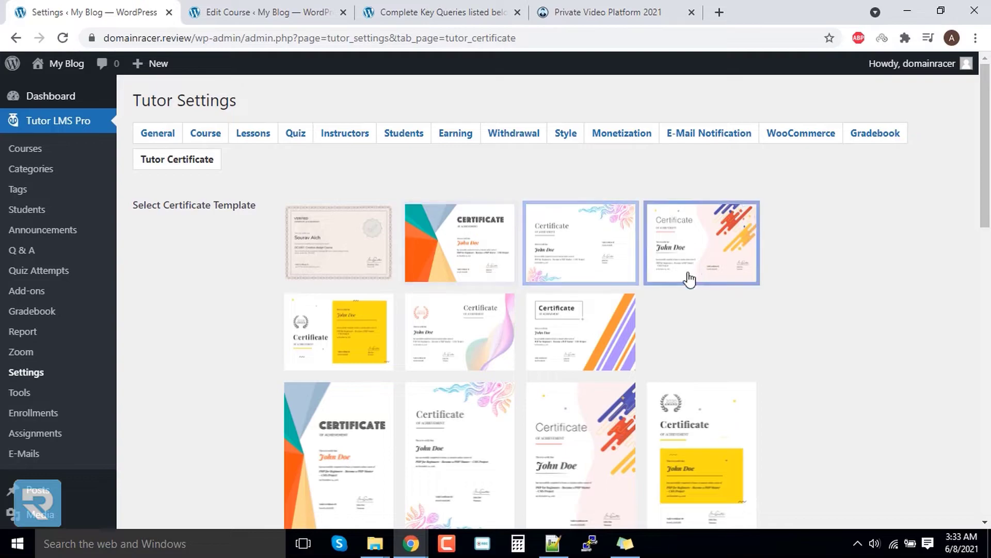
Step: Browse the Tutor Certificate templates and select the landscape design with the pastel pink wave
scroll(687, 279, "down", 7)
scroll(682, 279, "up", 7)
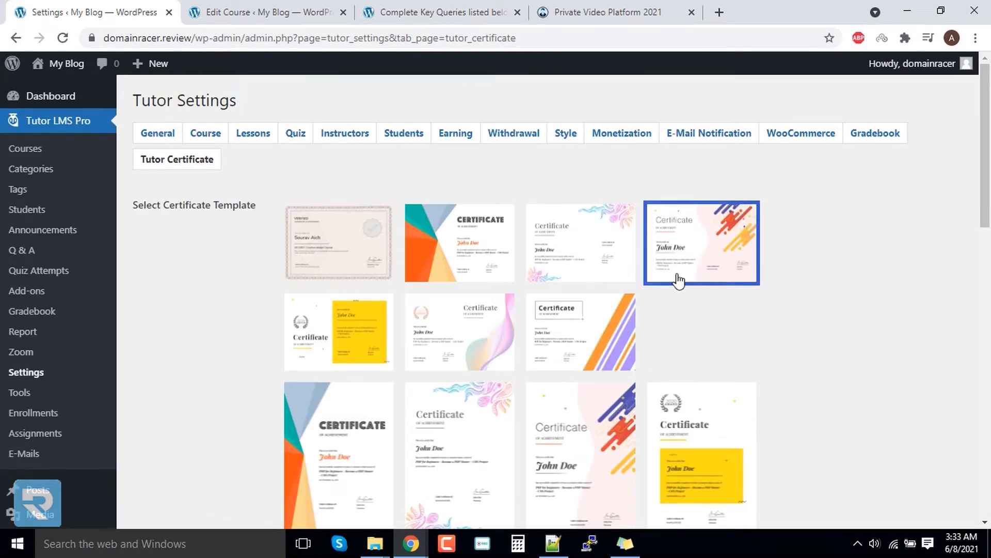
scroll(682, 279, "down", 3)
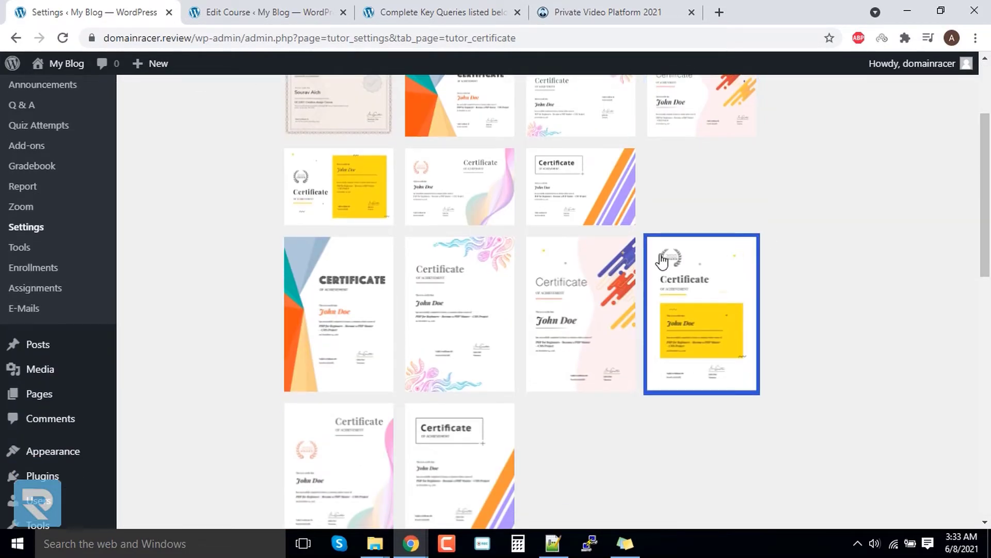
scroll(438, 224, "up", 3)
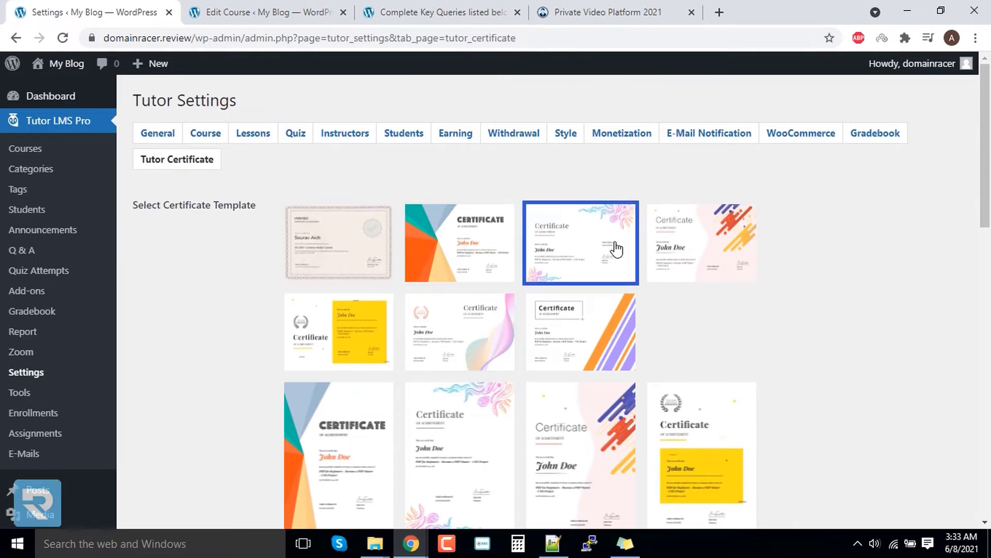
left_click(462, 338)
Step: Enter the authorised person's name in the certificate's general settings
scroll(822, 297, "down", 5)
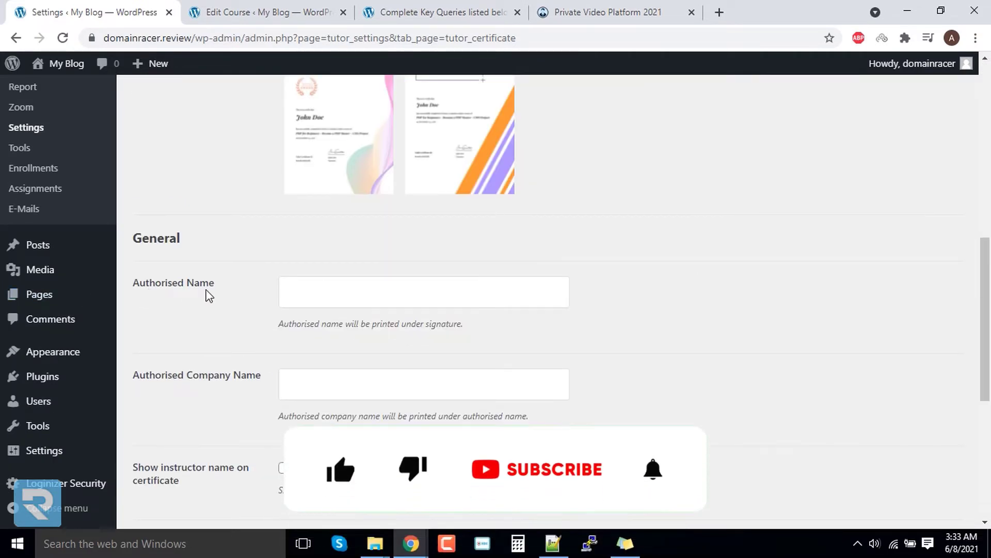
left_click(304, 287)
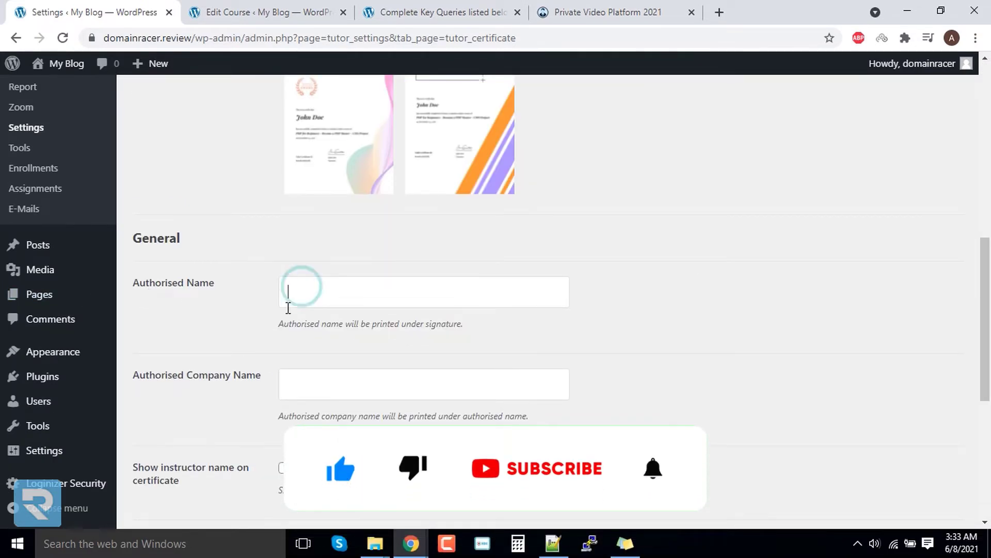
type("Ashok")
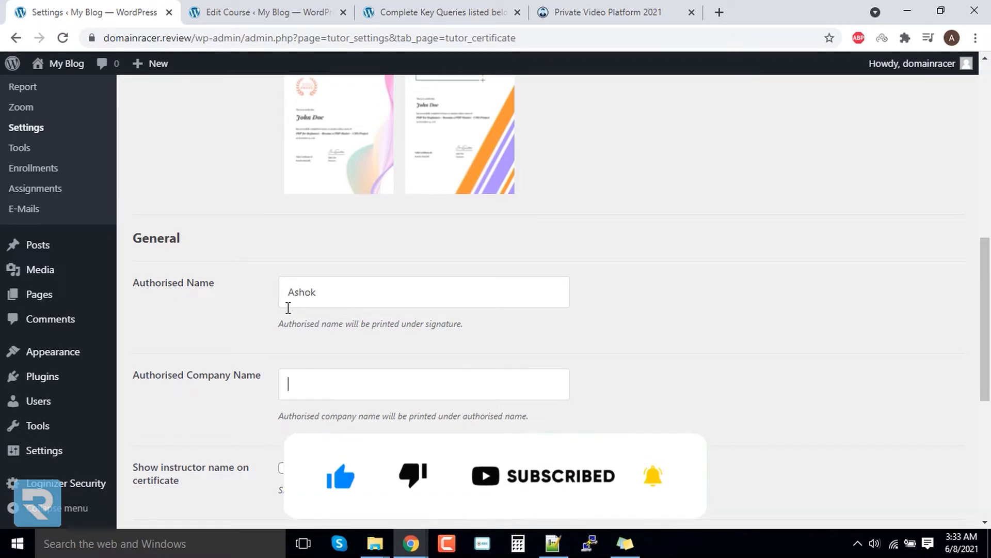
Step: Set the certificate's authorised company name to DomainRacer and enable showing the instructor name on the certificate
key("Tab")
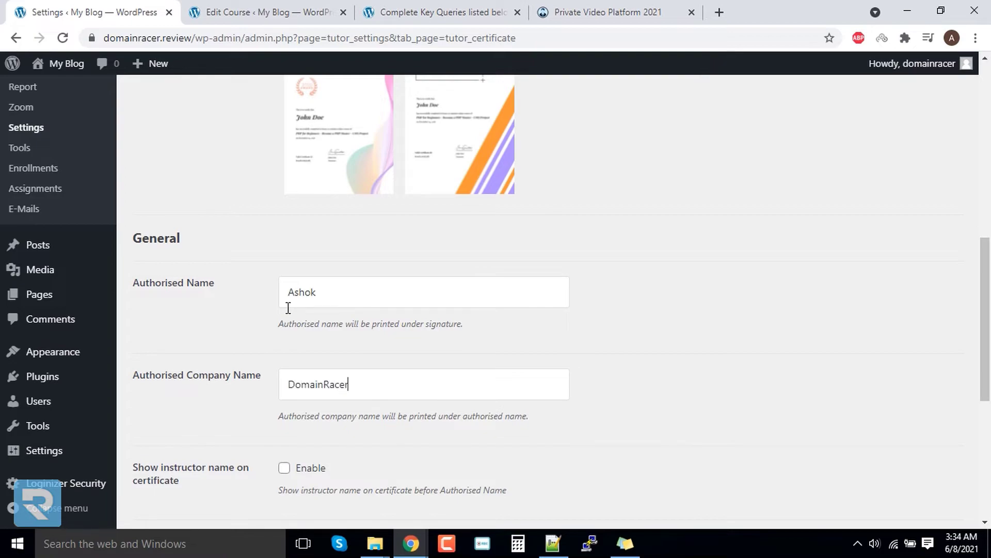
scroll(224, 305, "down", 3)
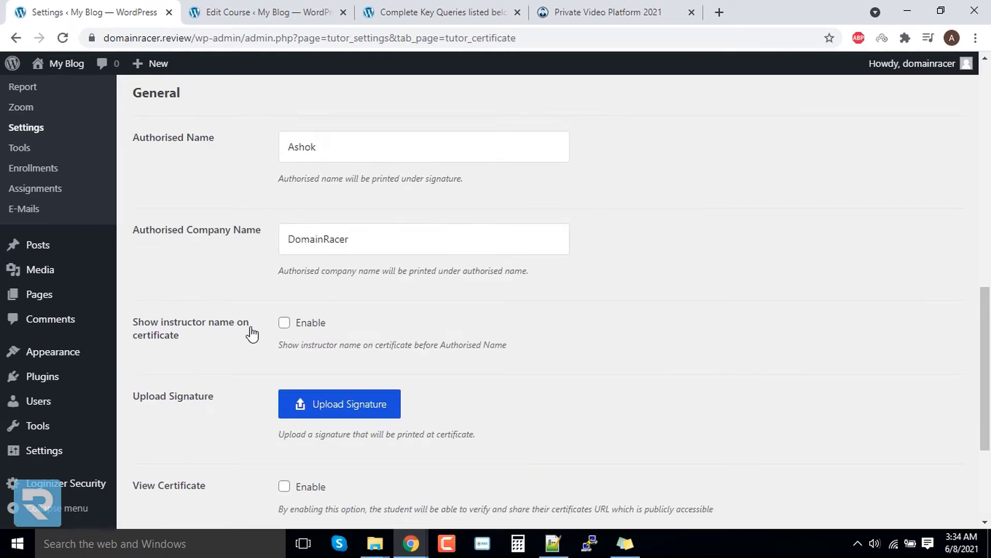
left_click(284, 324)
Step: Look at the media picker for uploading the certificate signature and close it without choosing a file
scroll(370, 405, "down", 1)
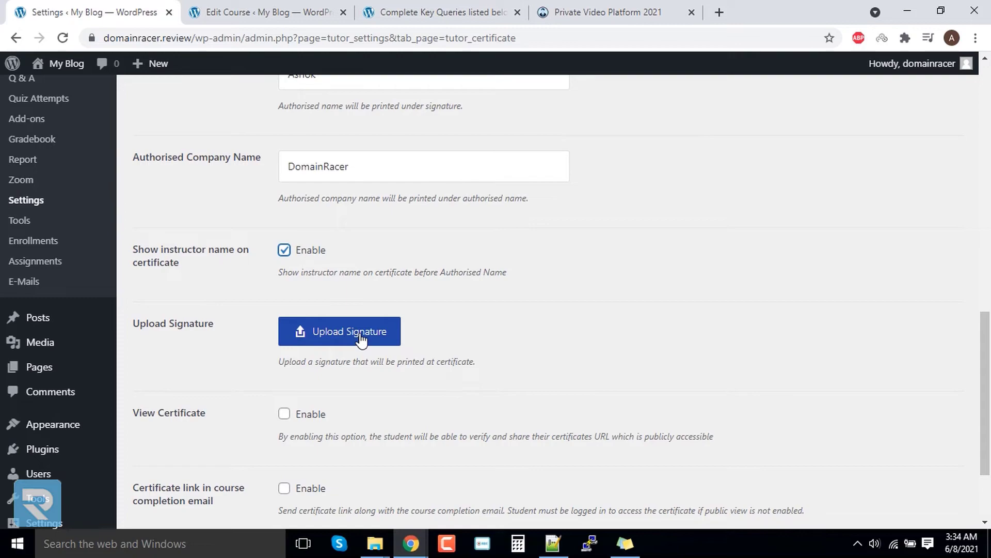
left_click(361, 341)
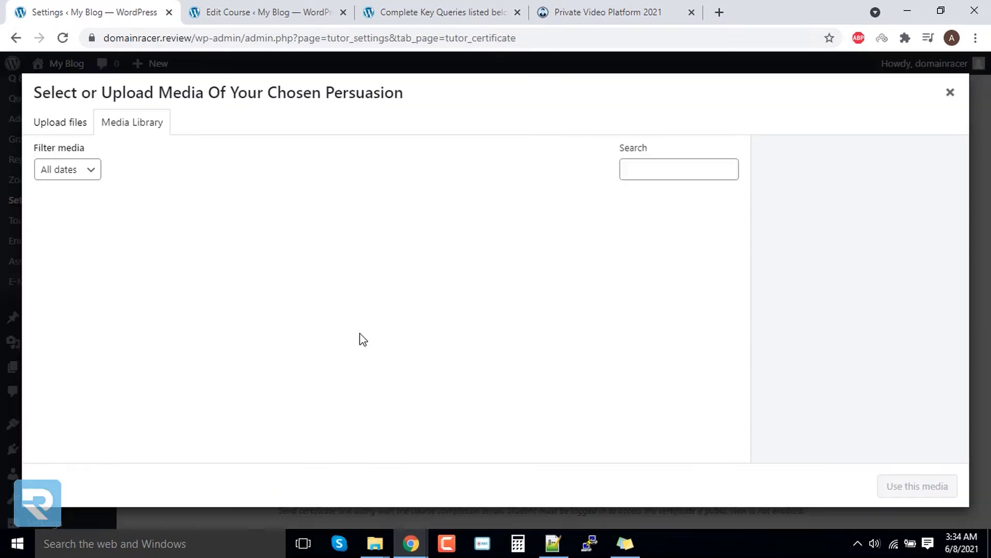
left_click(950, 93)
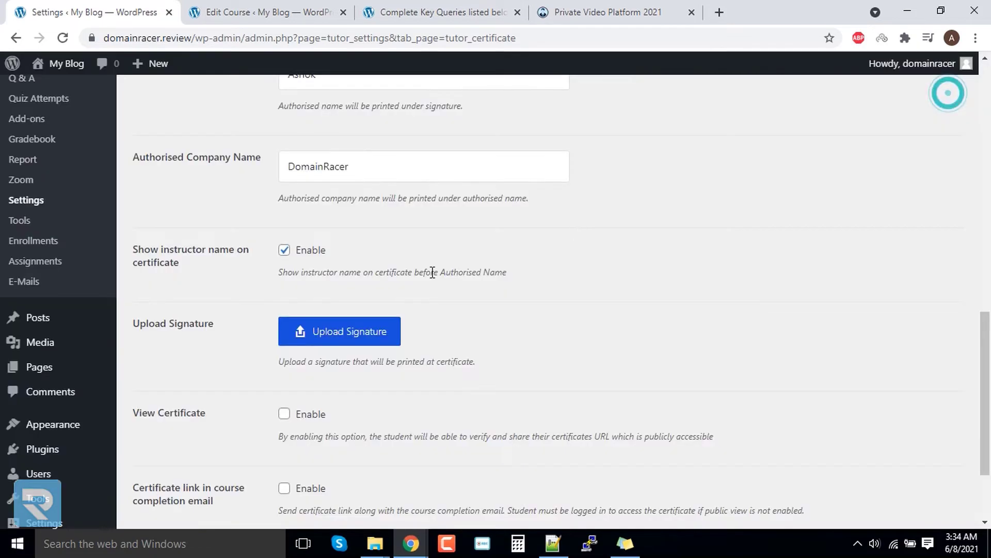
Step: Enable View Certificate and the certificate link in the course completion email, and save the certificate settings
scroll(269, 333, "down", 2)
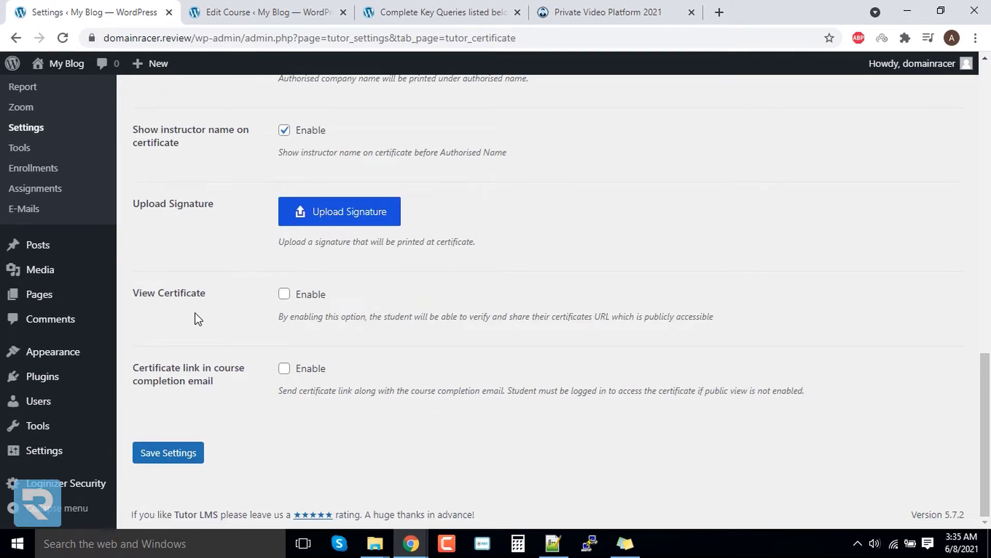
left_click(284, 295)
left_click(285, 368)
left_click(285, 376)
left_click(190, 456)
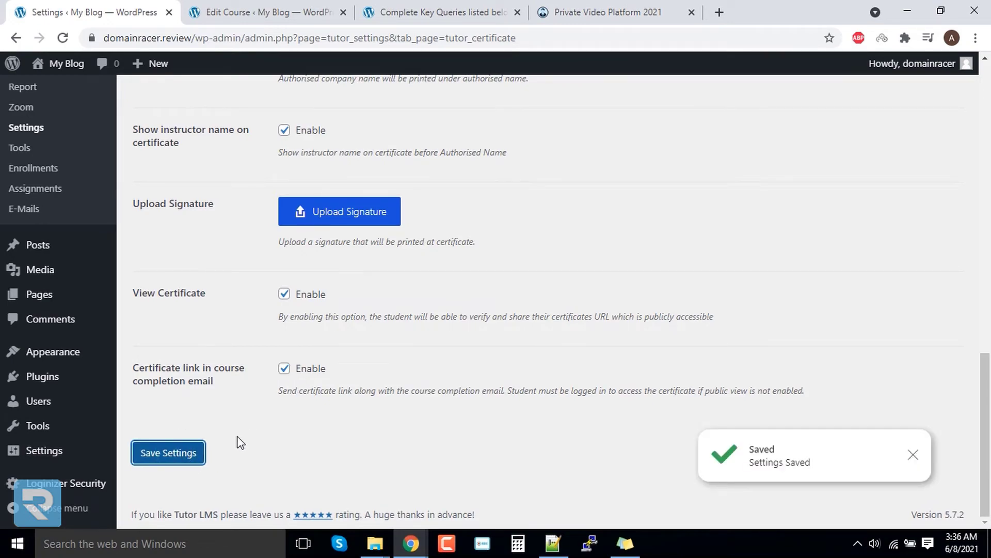
Step: Review the Gradebook settings for grade point, grade scale and scale separator
scroll(240, 443, "up", 15)
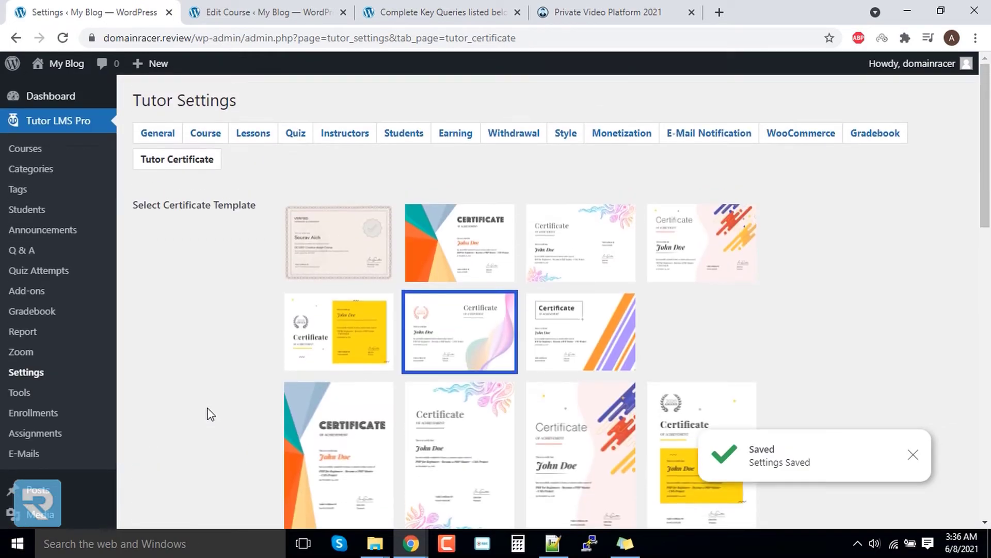
left_click(875, 134)
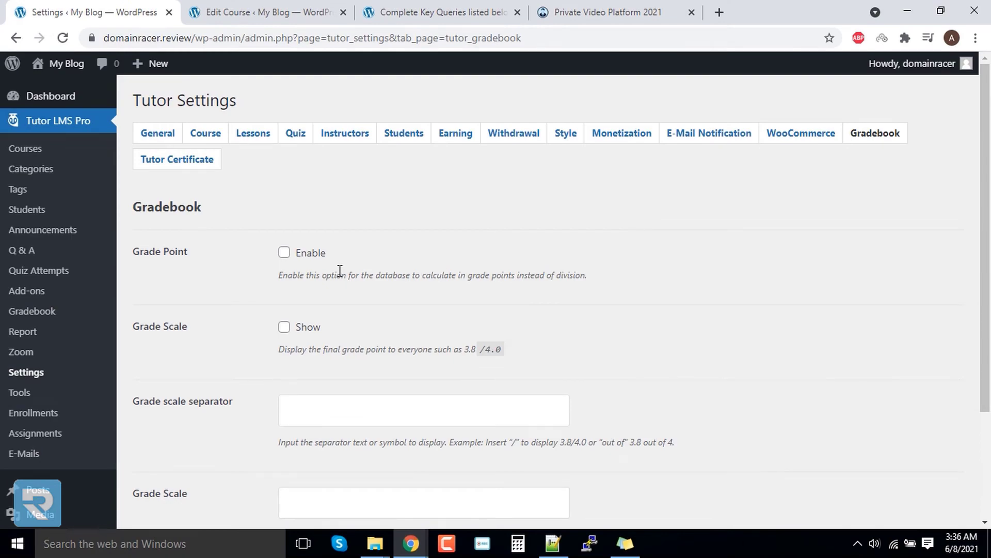
scroll(346, 264, "down", 3)
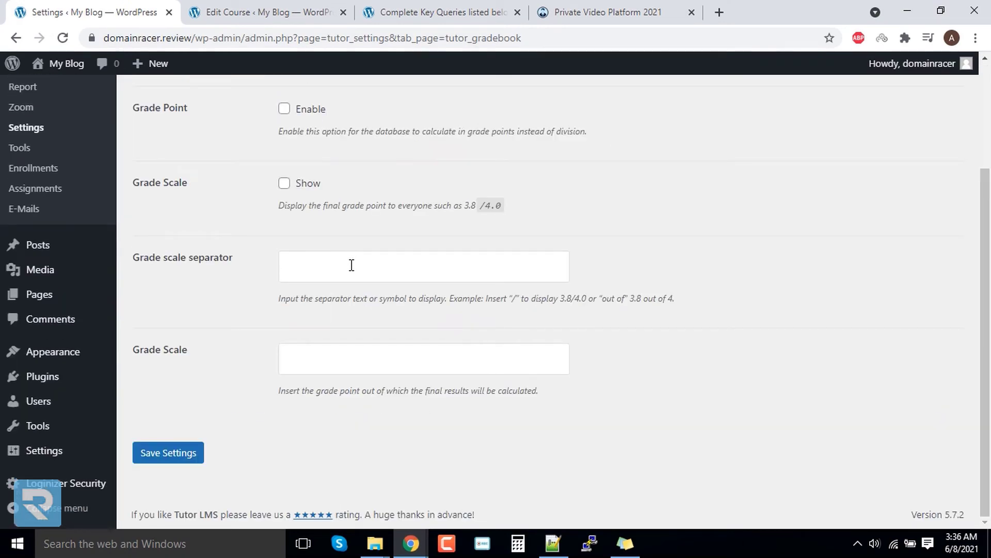
scroll(351, 265, "up", 3)
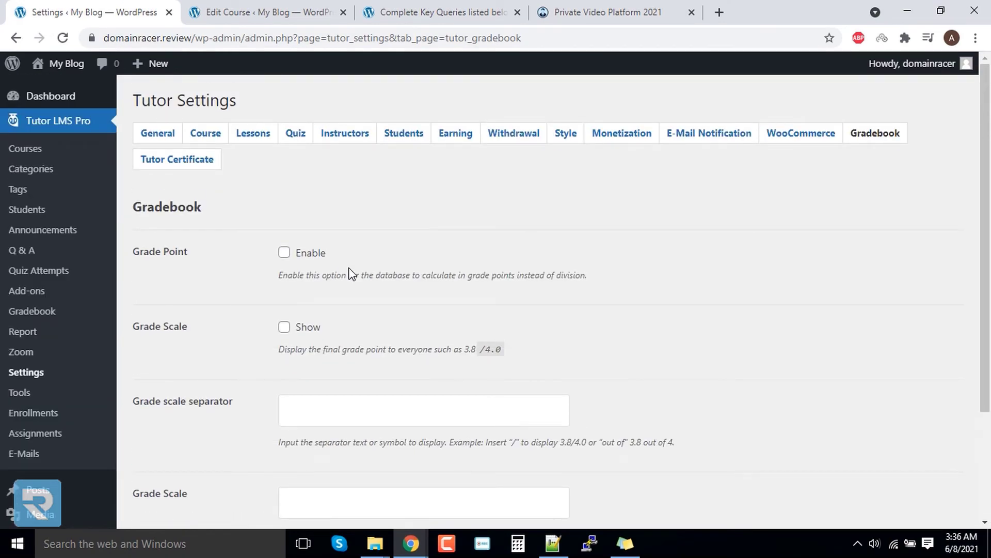
Step: Enable the Gutenberg editor for the course description area in the Course settings
left_click(198, 146)
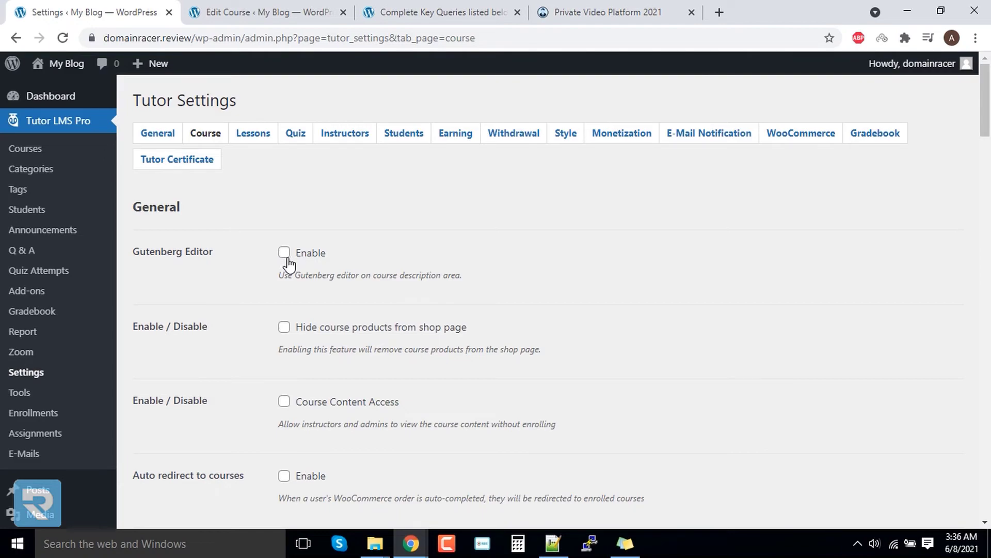
left_click(284, 254)
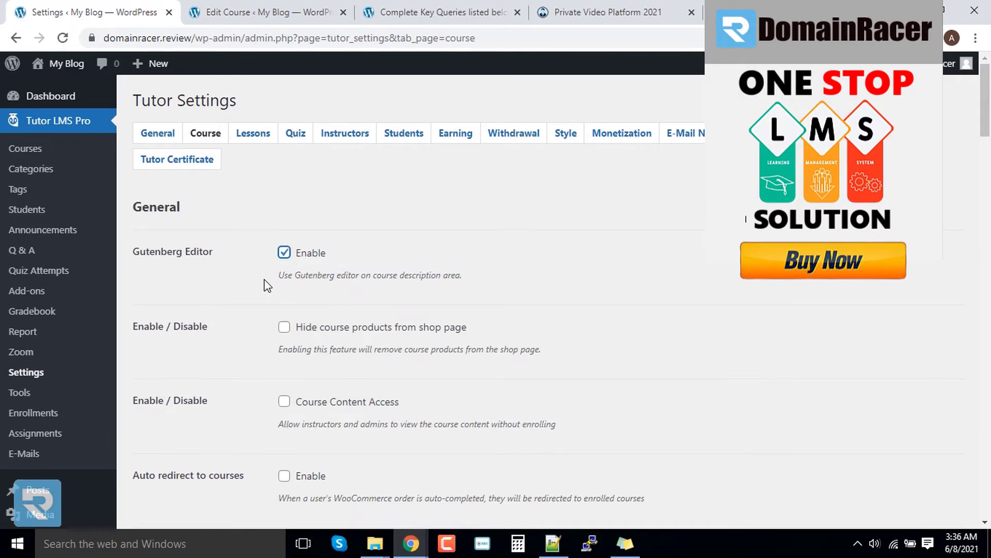
scroll(267, 286, "down", 3)
scroll(270, 279, "up", 2)
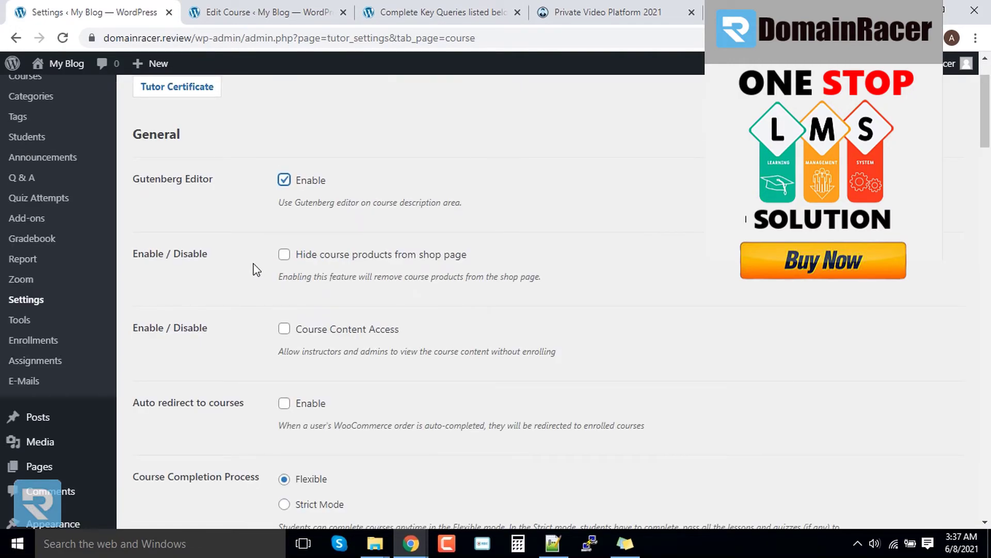
Step: Examine the remaining Course settings, from completion process and archive layout to course filters and the course page's enable/disable options
scroll(256, 266, "down", 4)
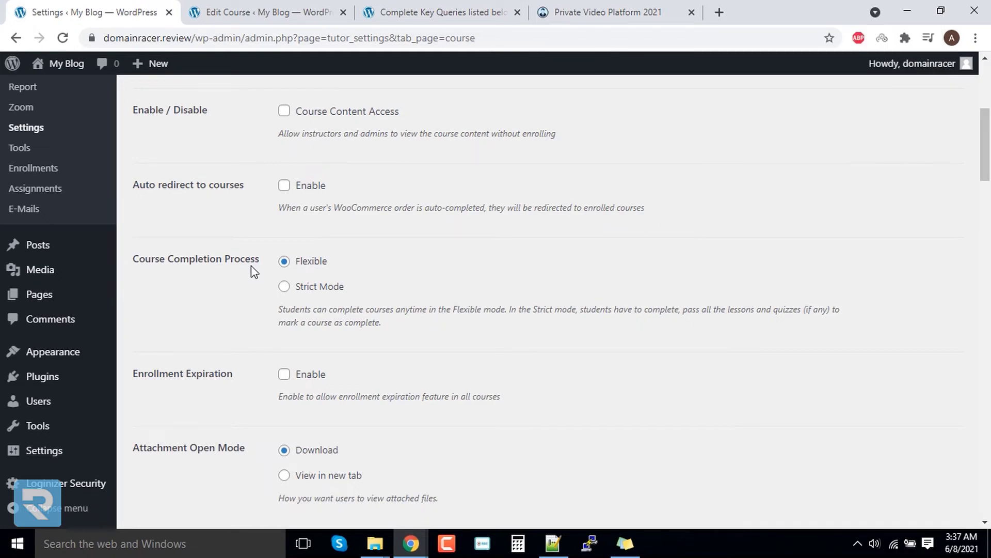
scroll(251, 267, "down", 4)
scroll(251, 272, "down", 3)
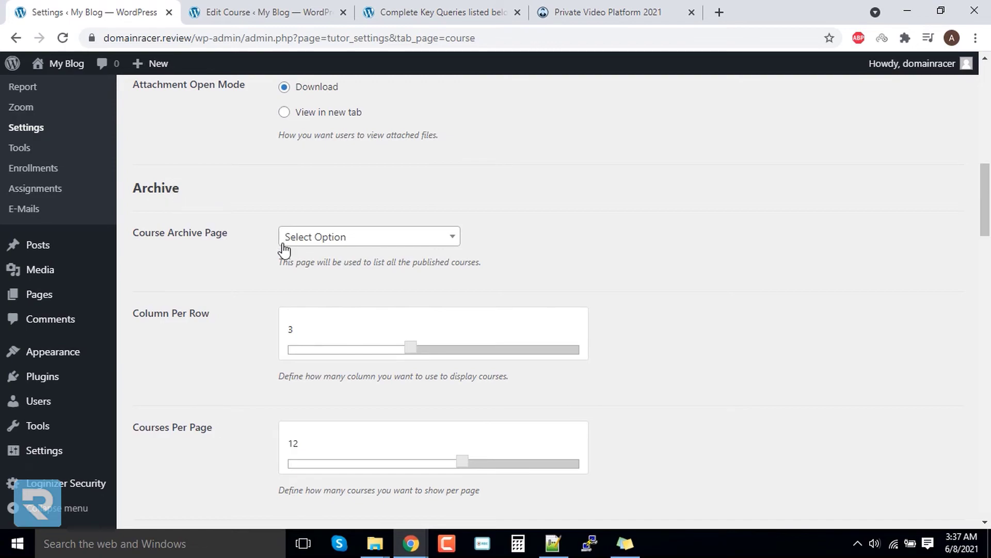
scroll(274, 239, "down", 2)
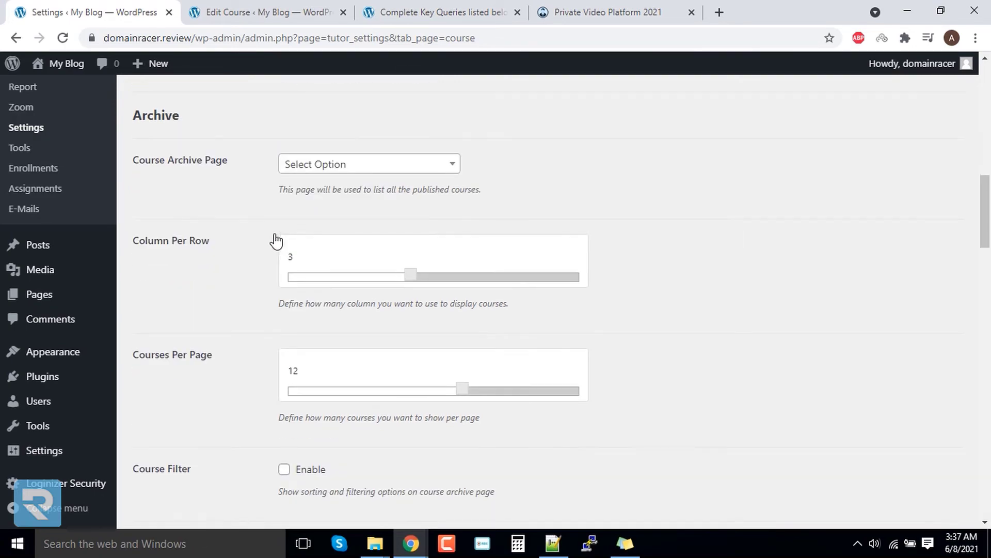
scroll(272, 236, "down", 3)
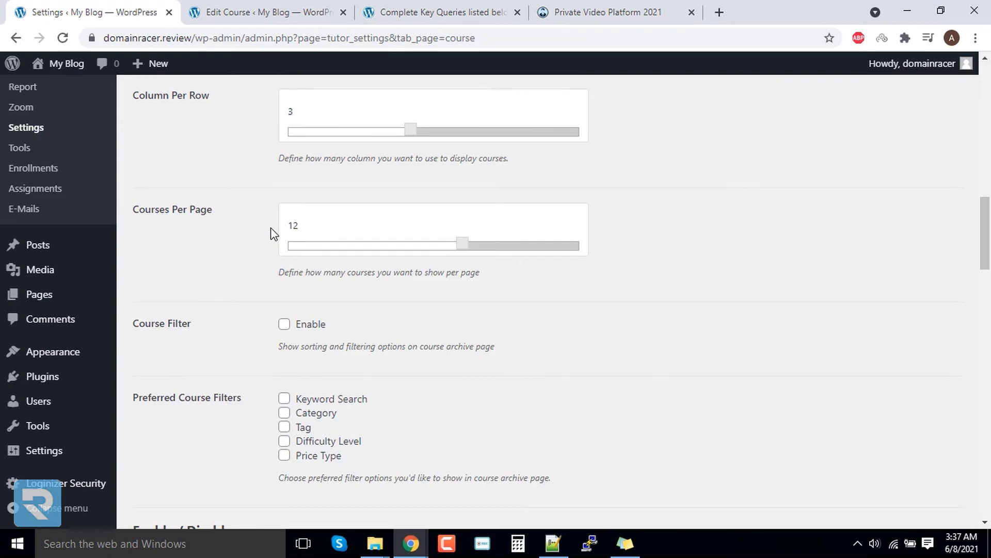
scroll(267, 232, "up", 5)
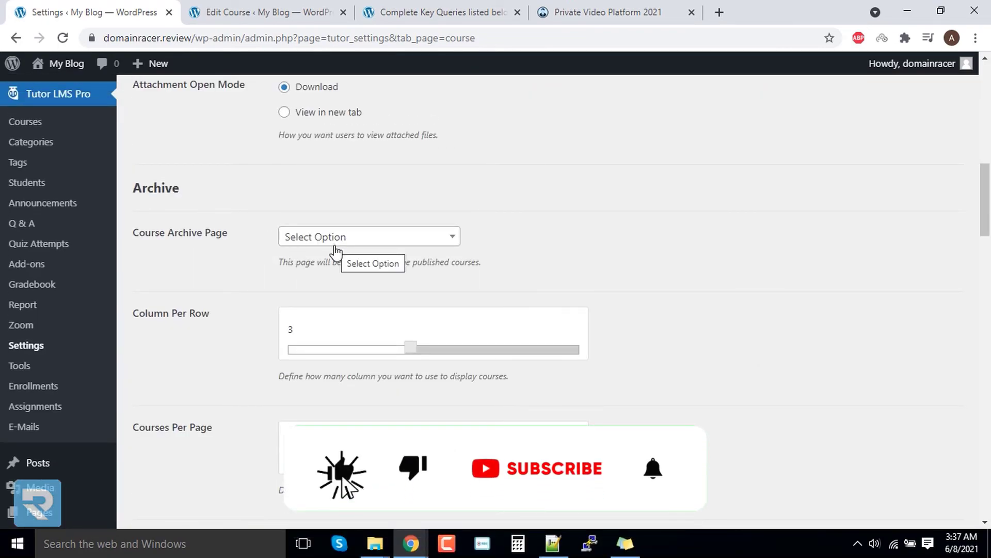
scroll(335, 251, "down", 5)
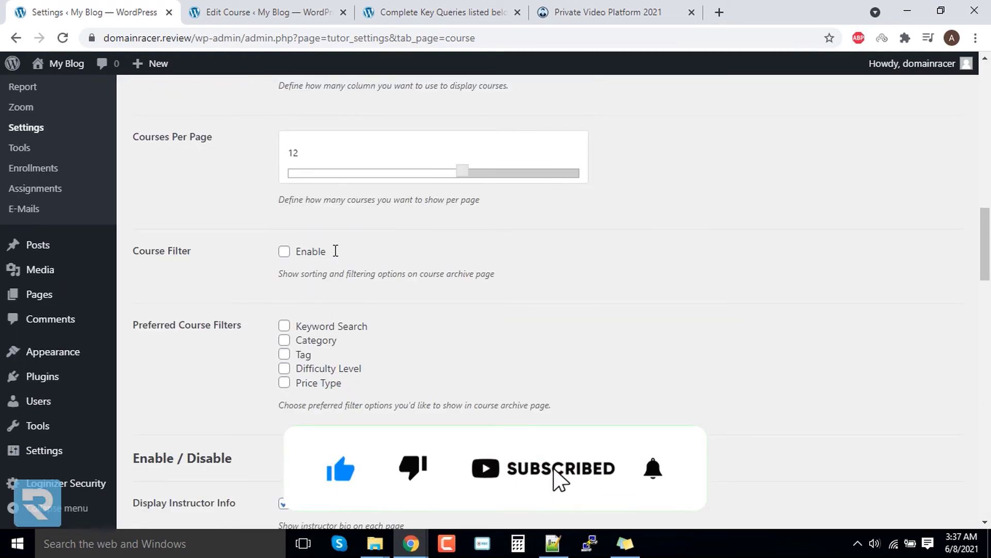
scroll(336, 252, "down", 5)
scroll(339, 254, "down", 3)
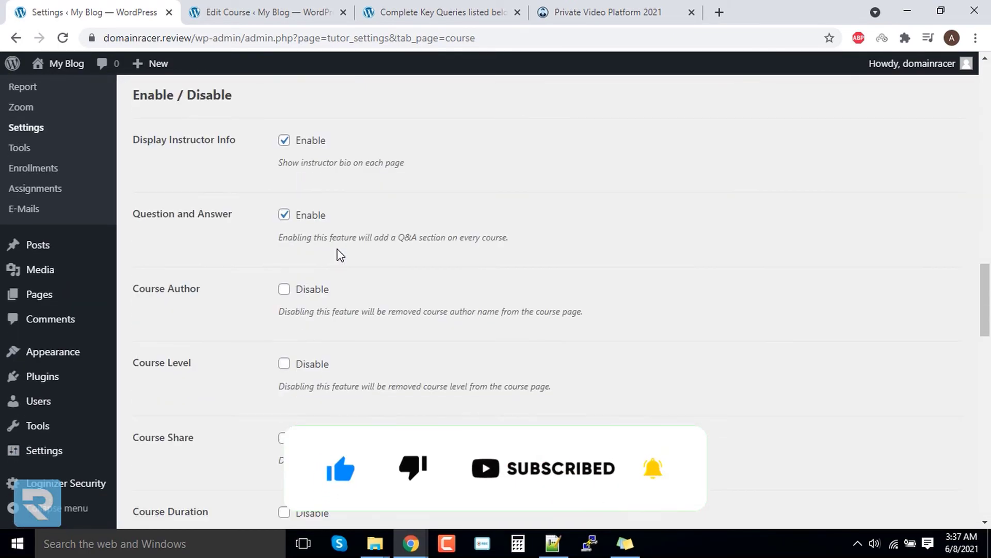
scroll(336, 253, "down", 2)
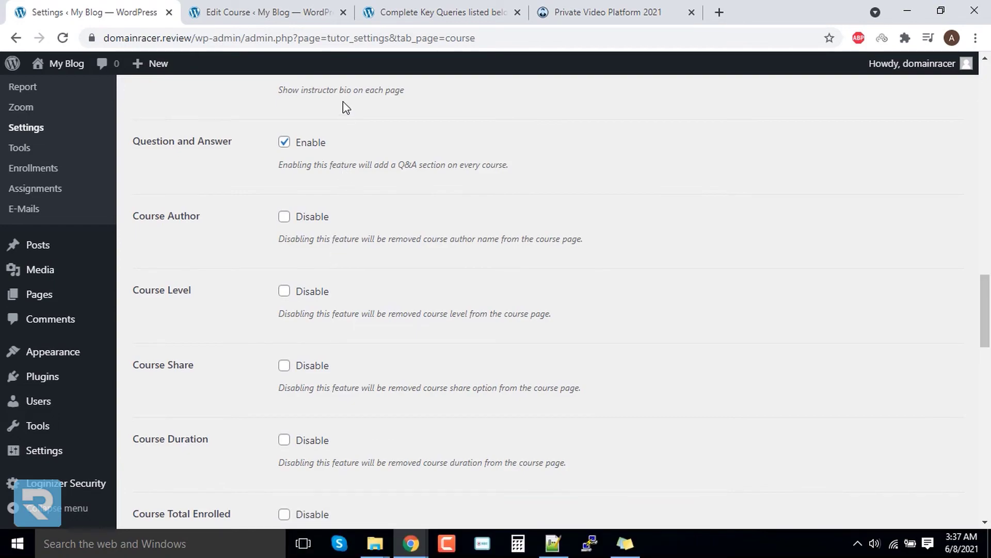
scroll(339, 145, "down", 17)
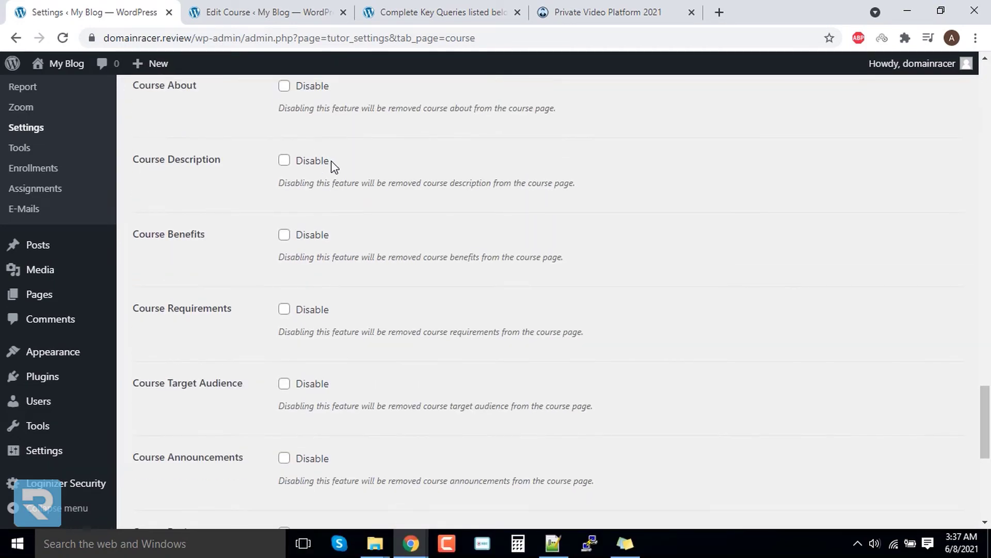
Step: Select HTML 5 (mp4), External URL, Youtube and Vimeo as the preferred video sources for courses, leaving Embedded unselected
scroll(331, 162, "down", 3)
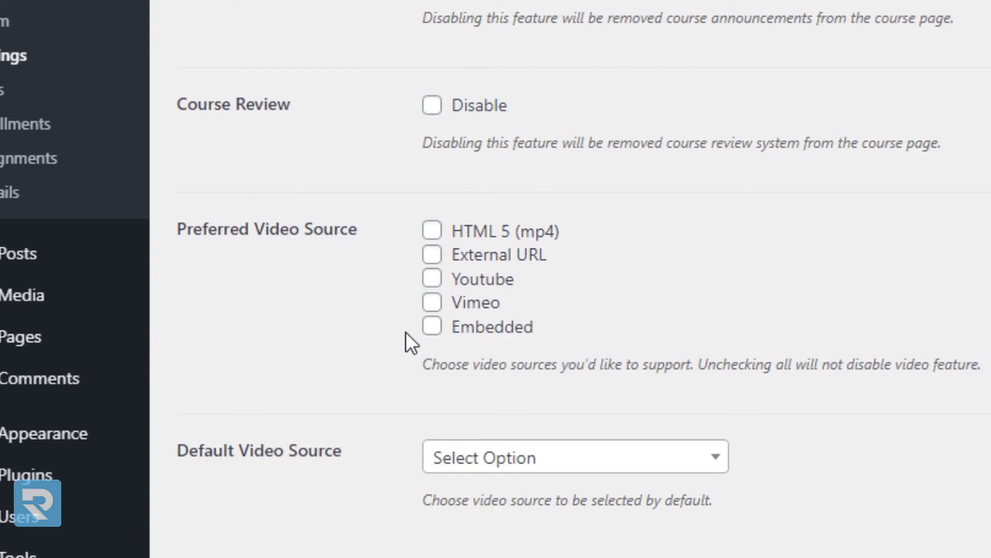
left_click(433, 330)
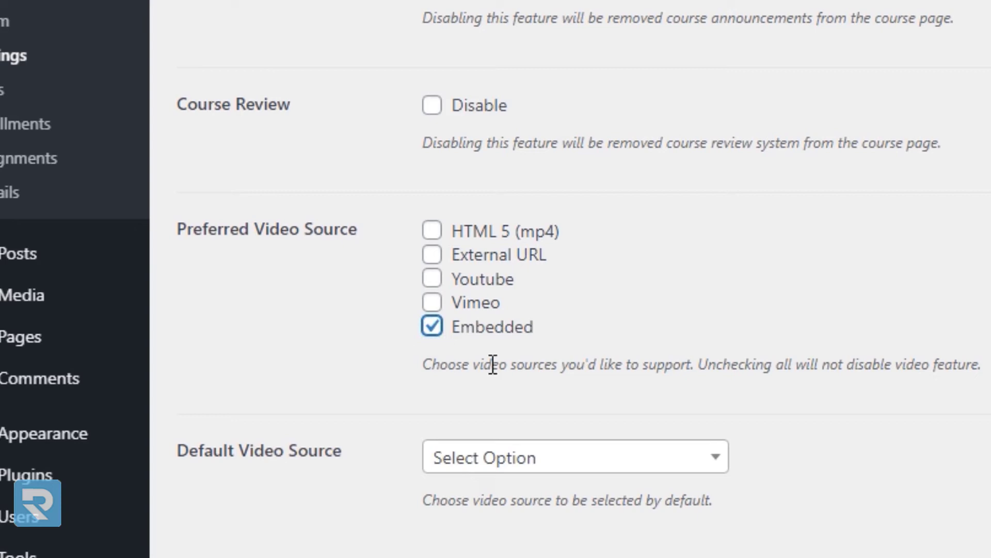
left_click(434, 326)
left_click(434, 303)
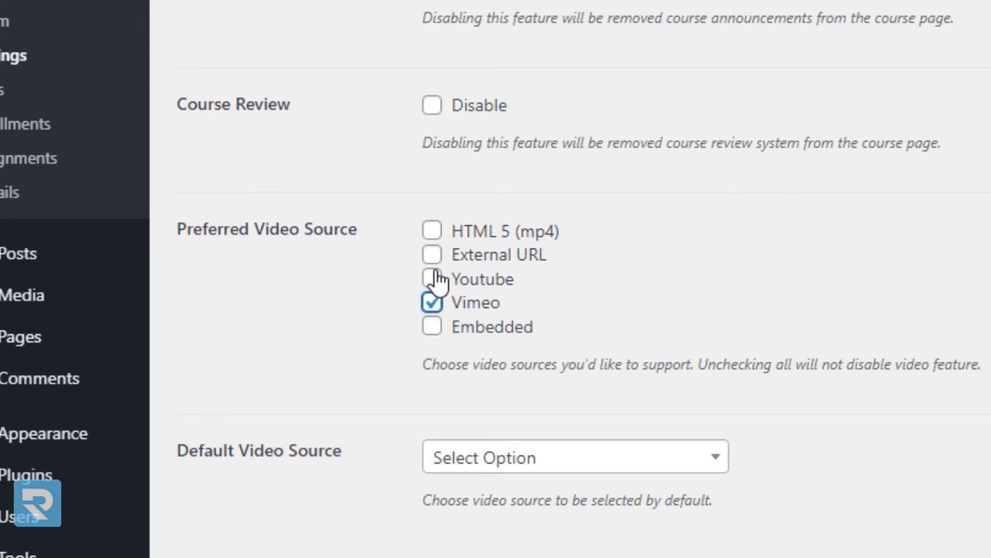
left_click(434, 278)
left_click(432, 231)
left_click(432, 254)
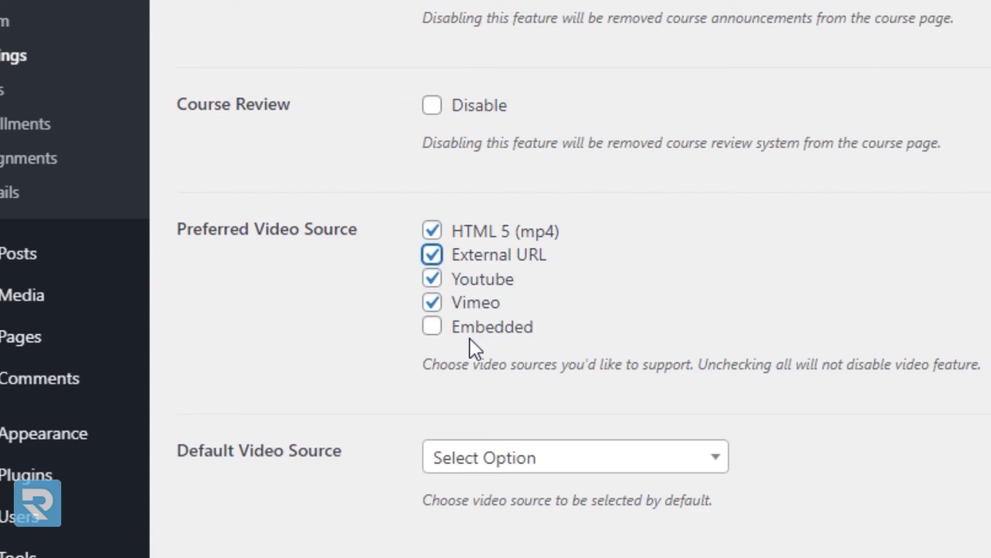
Step: Set the default video source for courses to Embedded
left_click(497, 461)
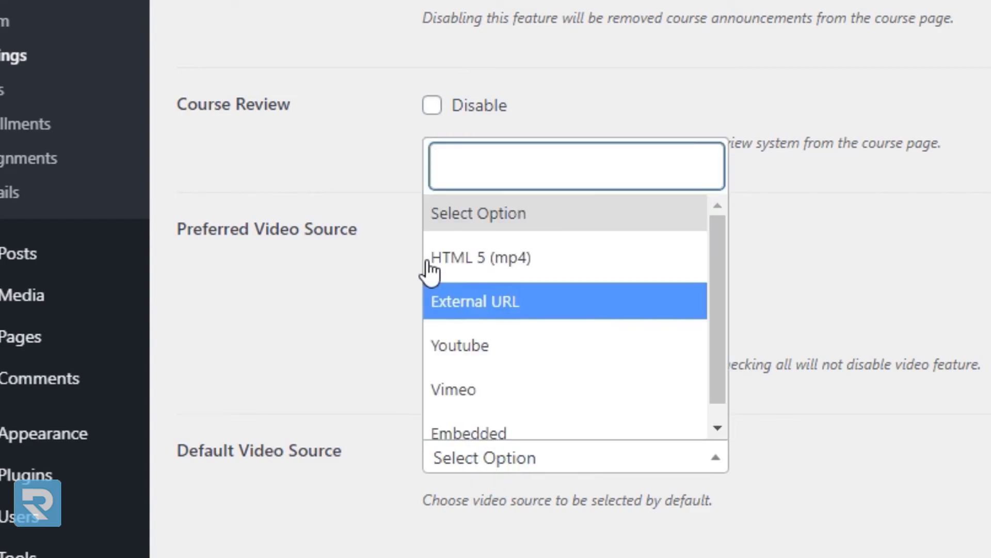
scroll(447, 405, "down", 1)
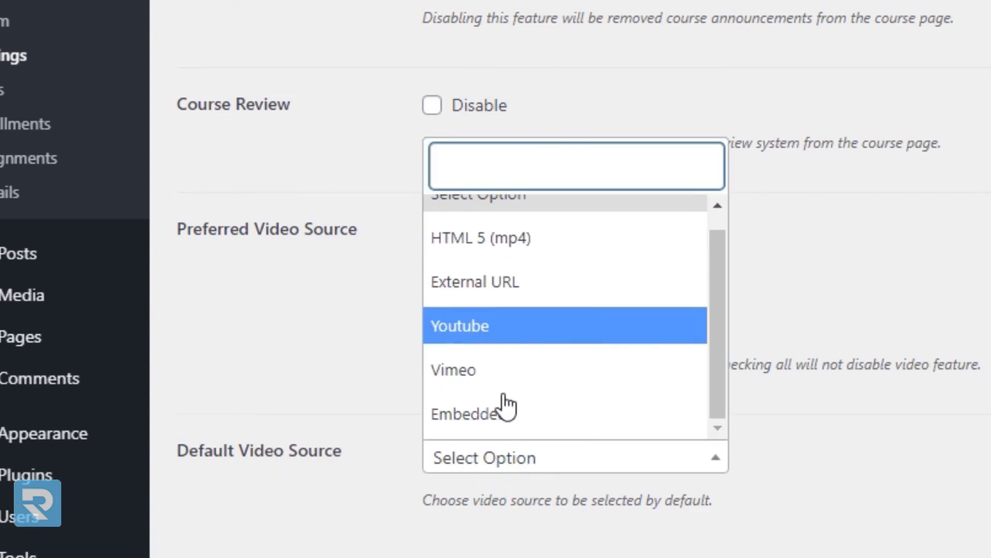
left_click(498, 421)
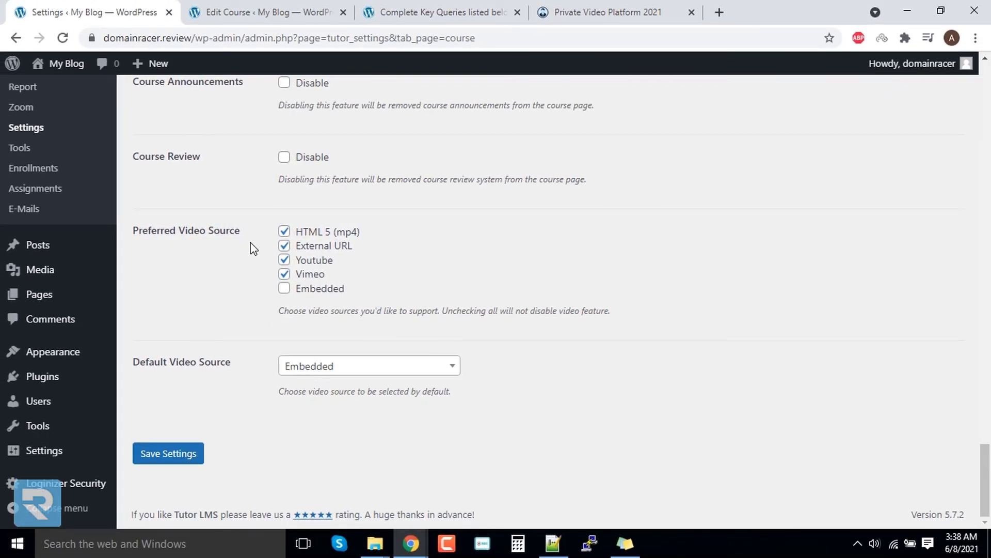
Step: Review the Lesson settings, including the classic editor, automatic content loading, permalink base and Youtube API key options
scroll(261, 405, "up", 8)
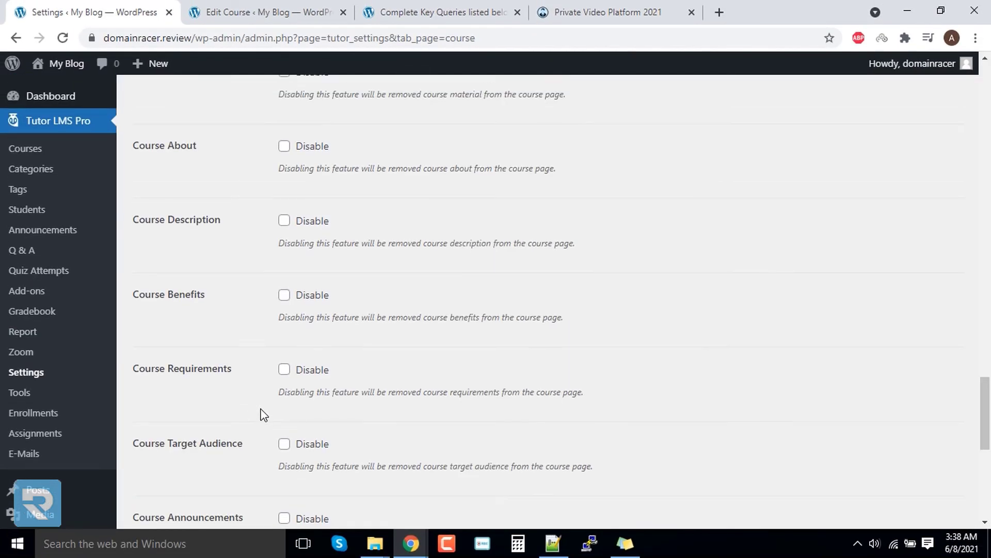
scroll(263, 413, "up", 20)
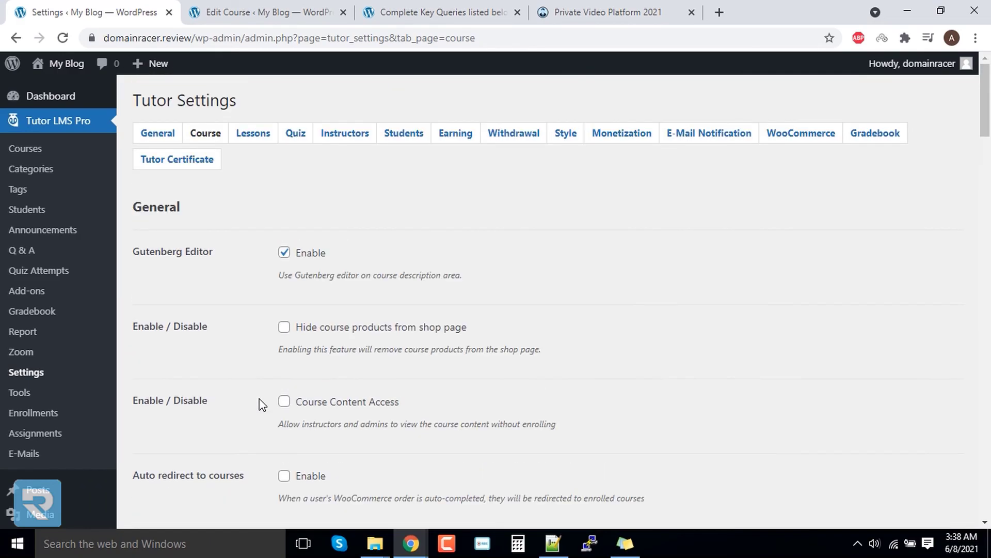
left_click(263, 135)
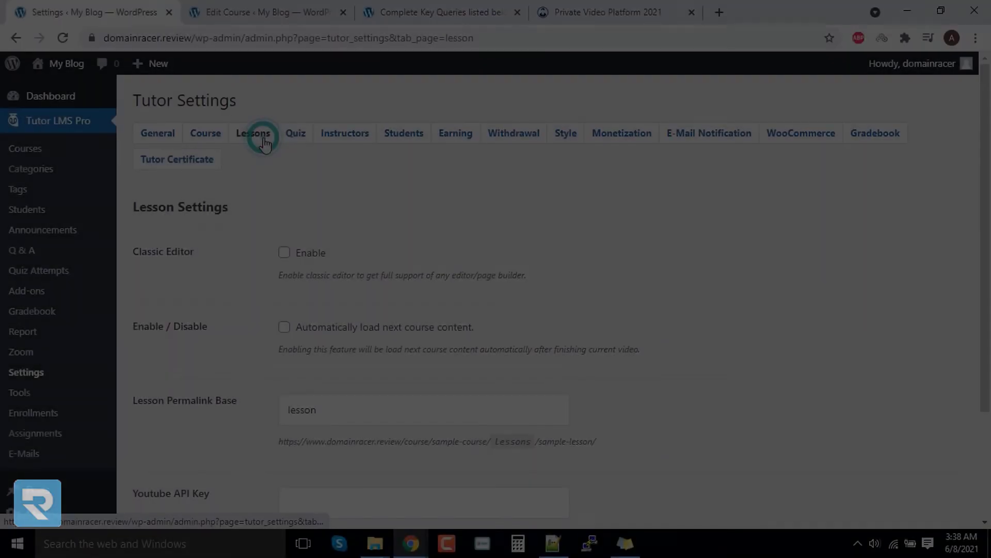
scroll(212, 289, "down", 3)
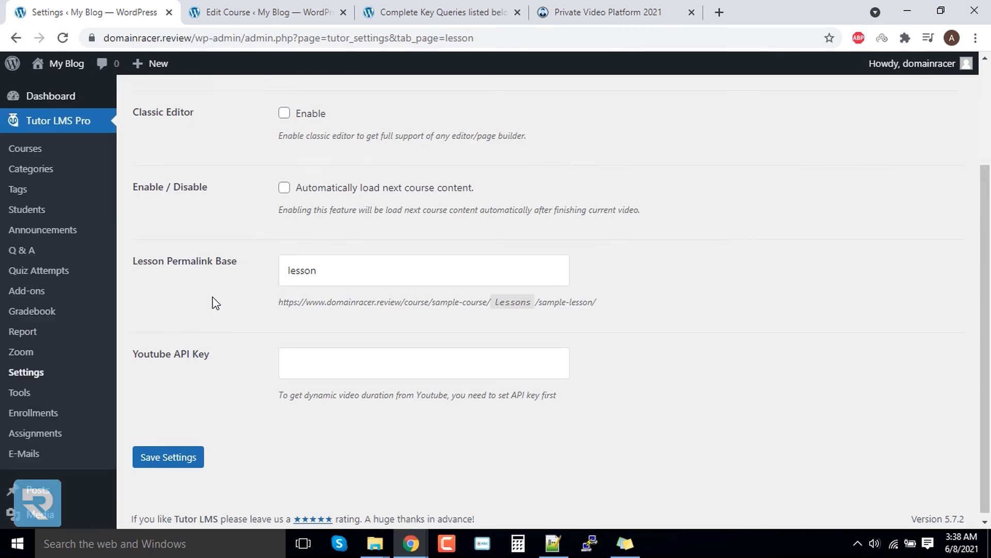
scroll(216, 302, "up", 3)
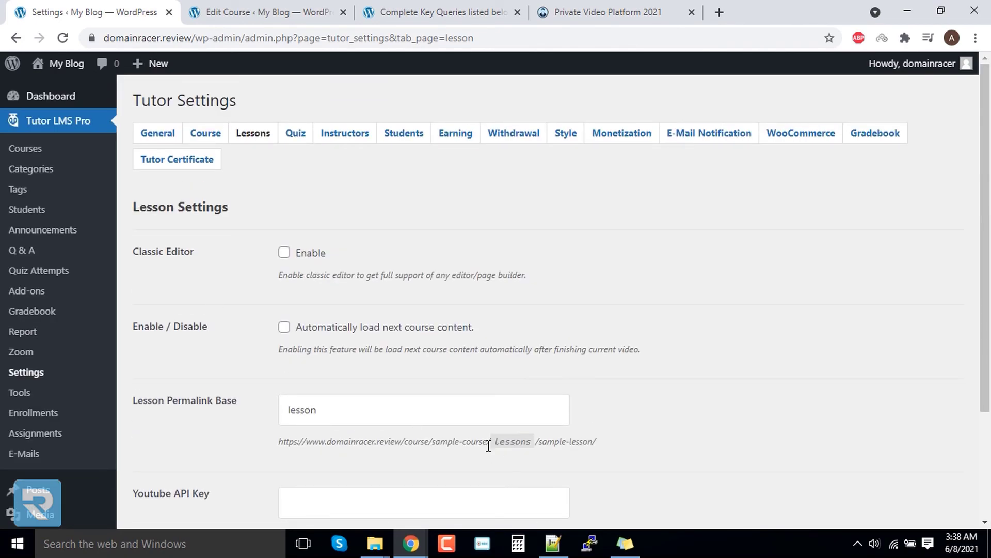
Step: Compare the Lesson Permalink Base setting with the matching segment in the URL of the Install Theme for LMS lesson page
left_click(504, 7)
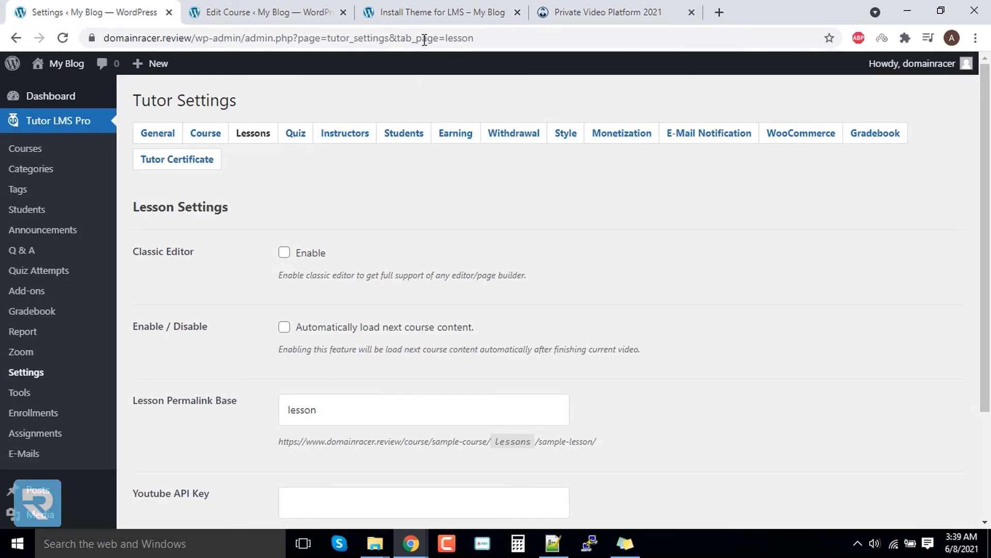
left_click(436, 12)
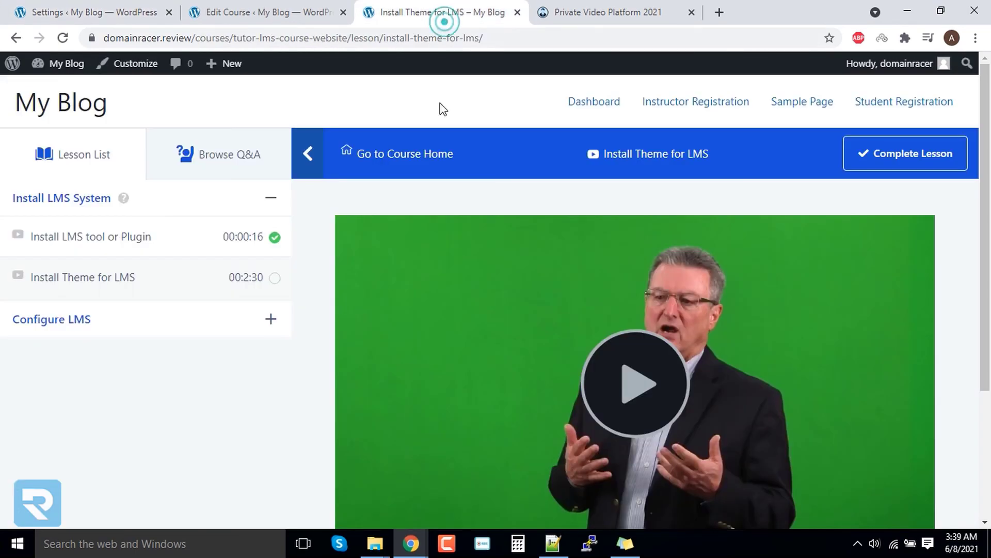
double_click(351, 39)
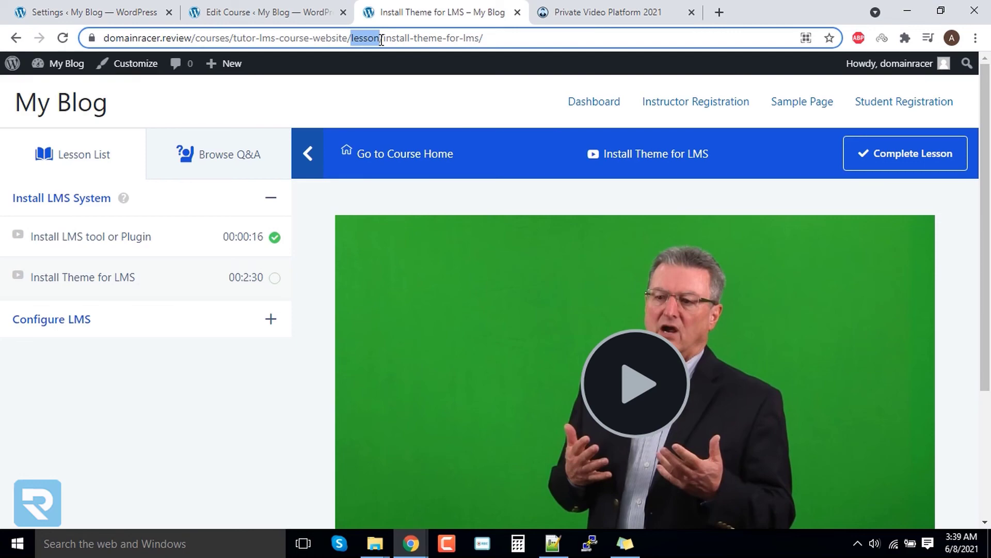
left_click(93, 12)
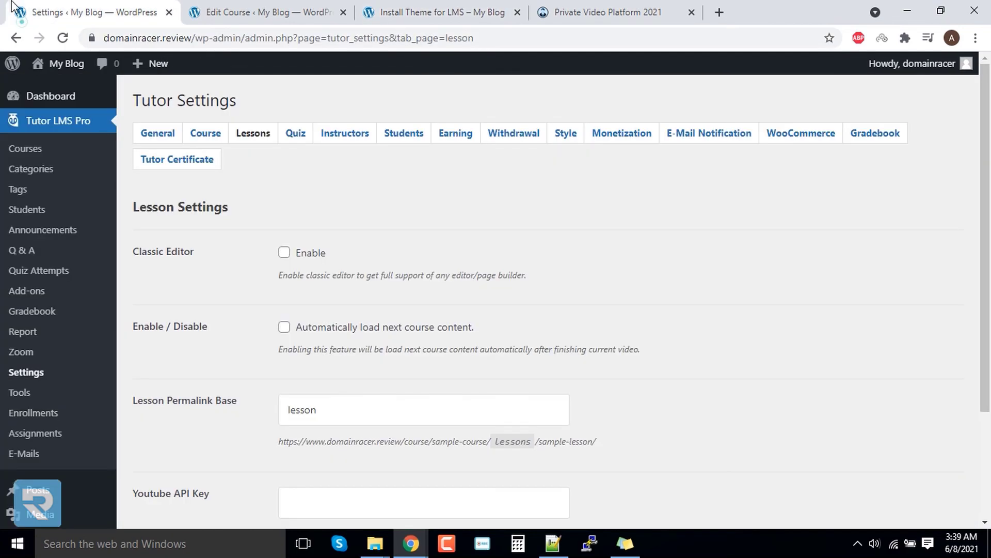
left_click_drag(396, 409, 275, 414)
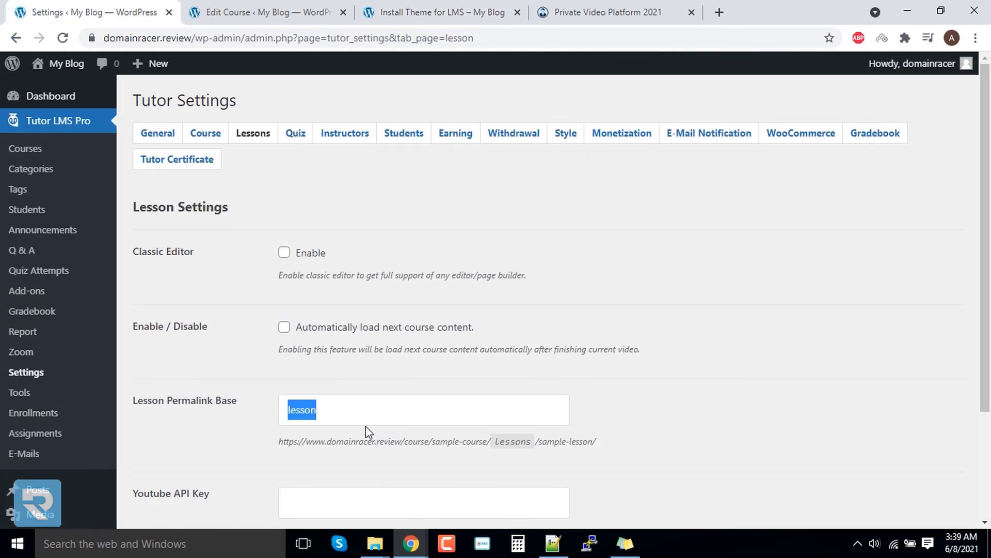
left_click(483, 7)
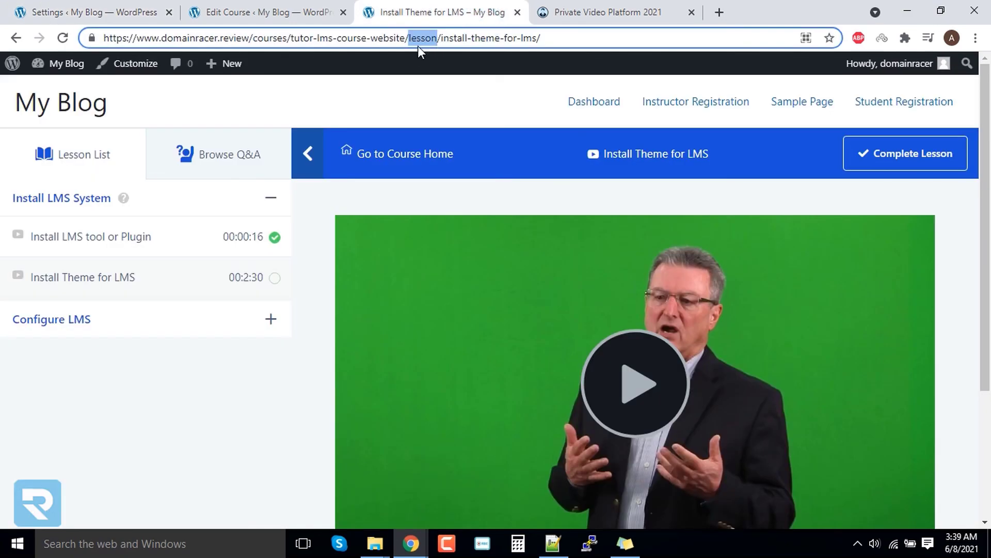
left_click(65, 8)
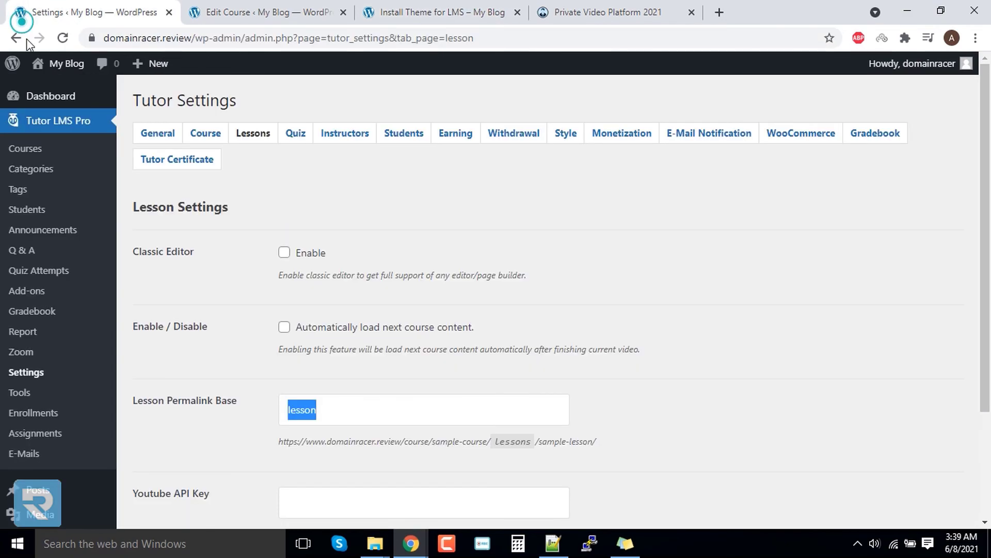
scroll(297, 384, "down", 3)
scroll(220, 273, "up", 3)
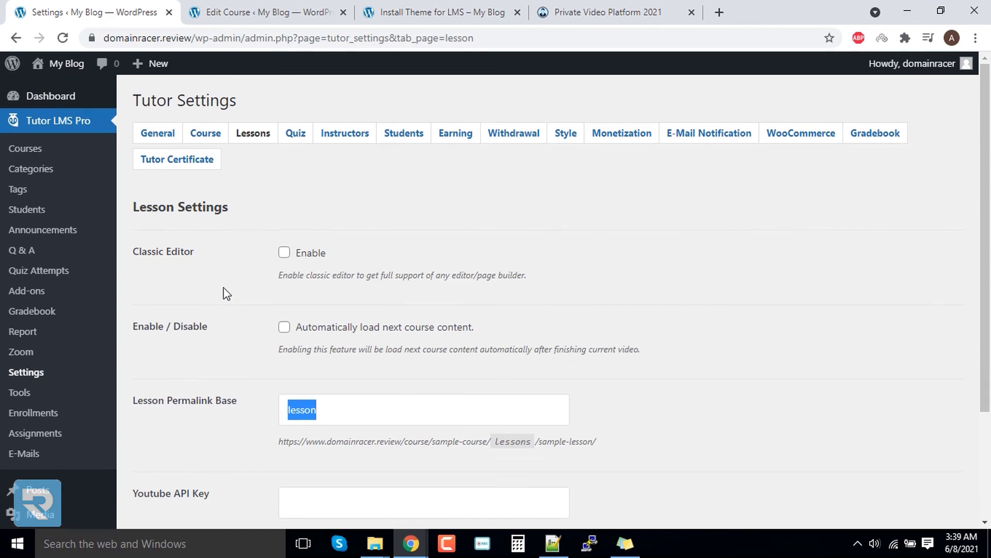